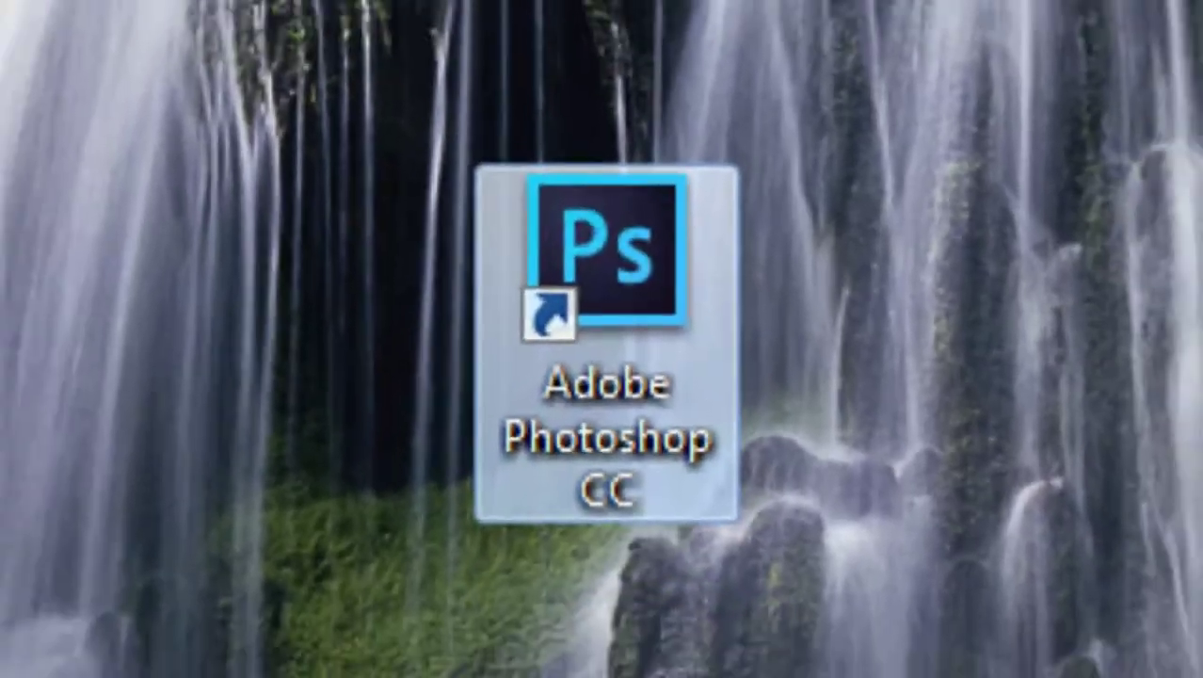
pyautogui.click(665, 442)
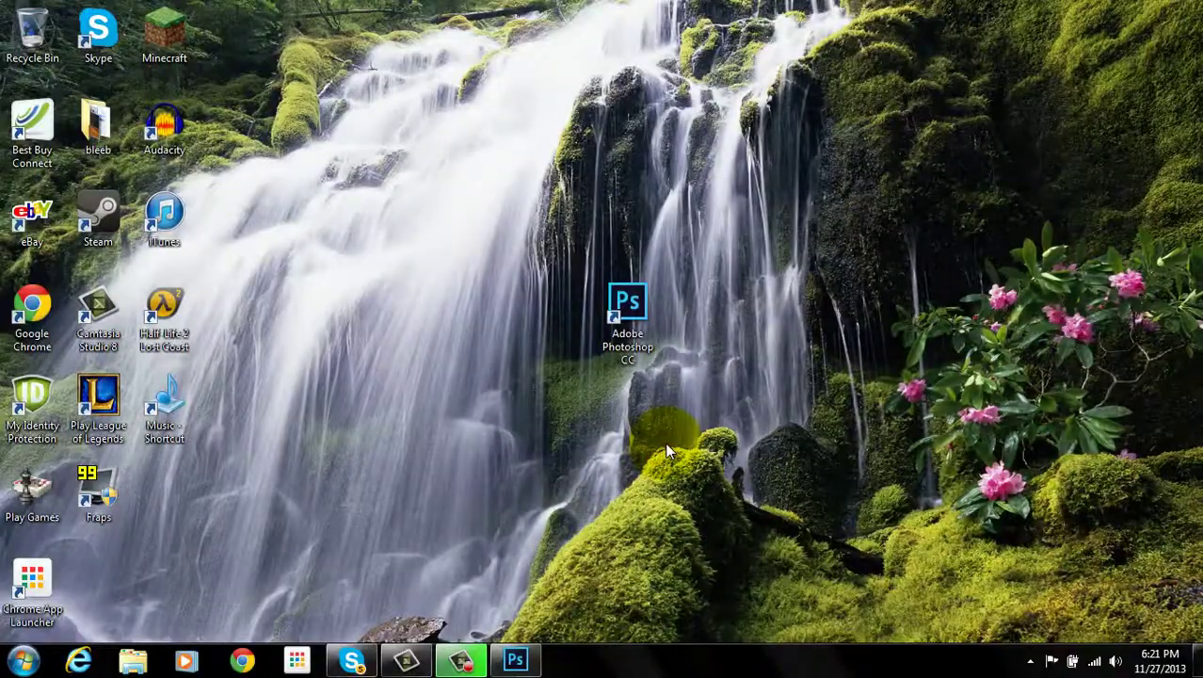
pyautogui.moveTo(713, 414); pyautogui.dragTo(727, 441)
pyautogui.moveTo(645, 288); pyautogui.dragTo(286, 504)
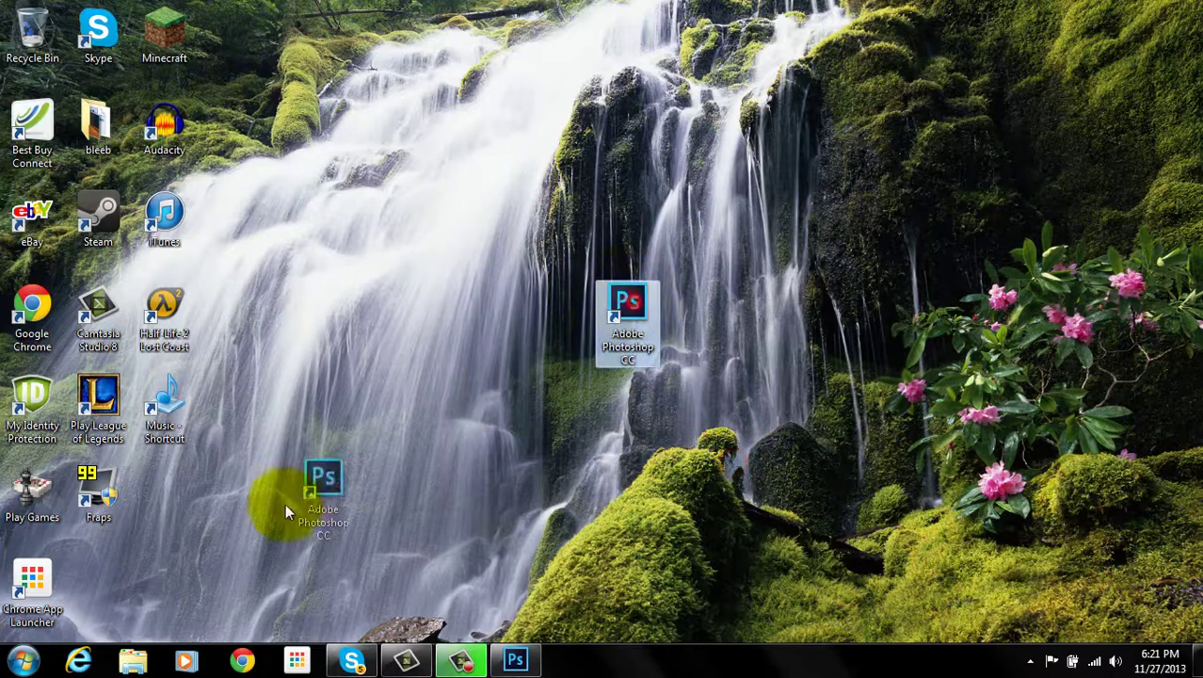
pyautogui.moveTo(112, 571); pyautogui.dragTo(110, 574)
# Switch to Photoshop and create a new 1280 × 720 pixel RGB document named Outro with a white background
pyautogui.click(515, 659)
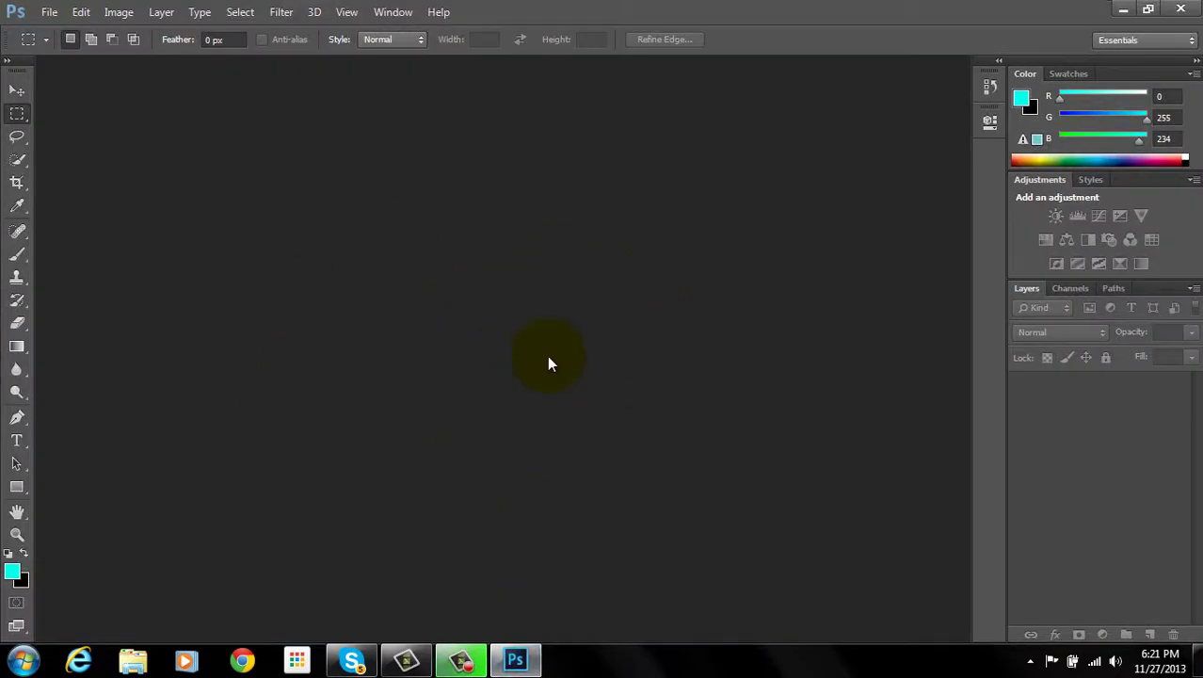
pyautogui.click(54, 18)
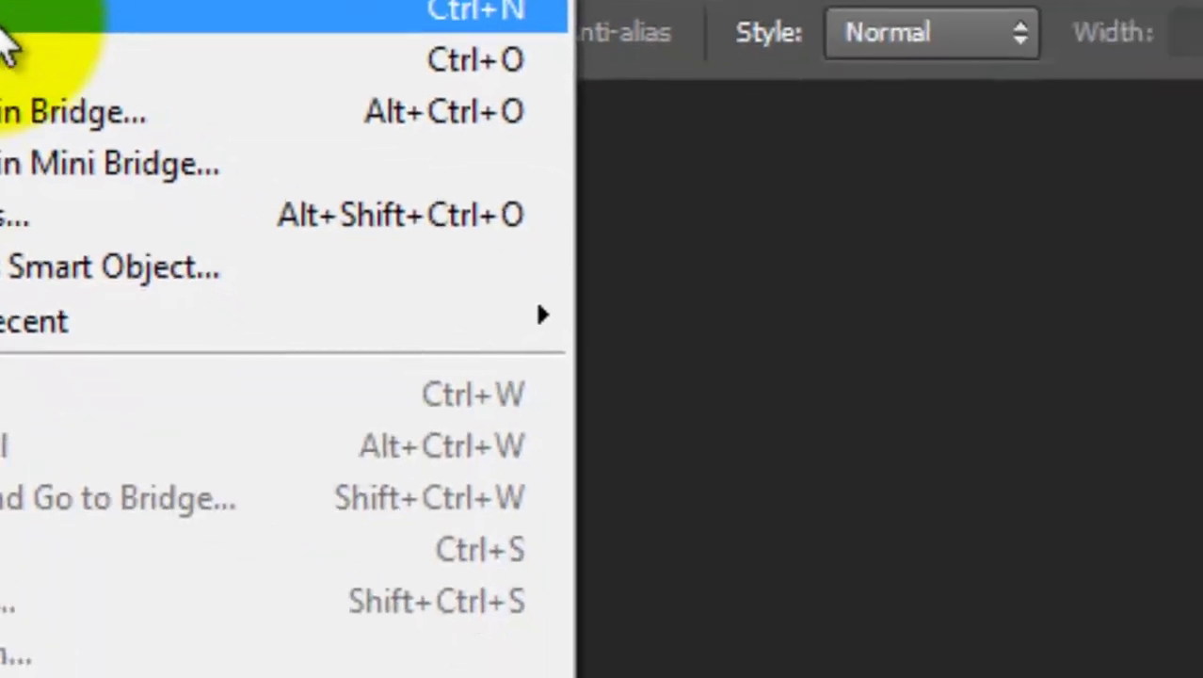
pyautogui.click(243, 118)
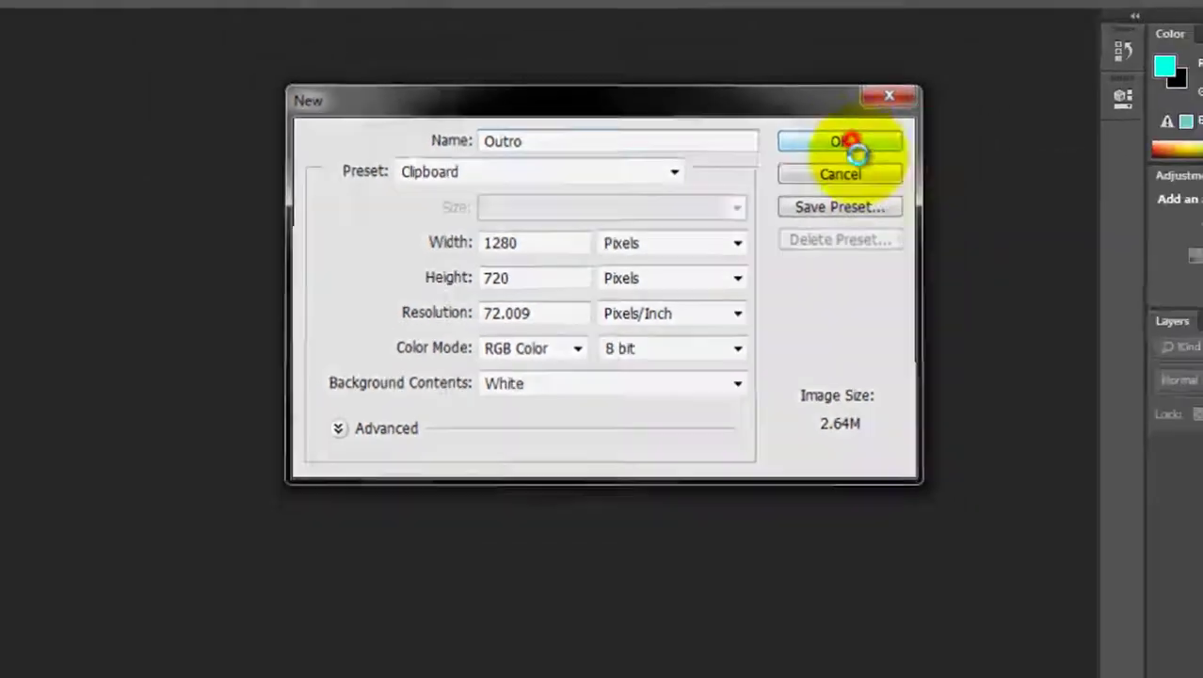
pyautogui.click(1028, 118)
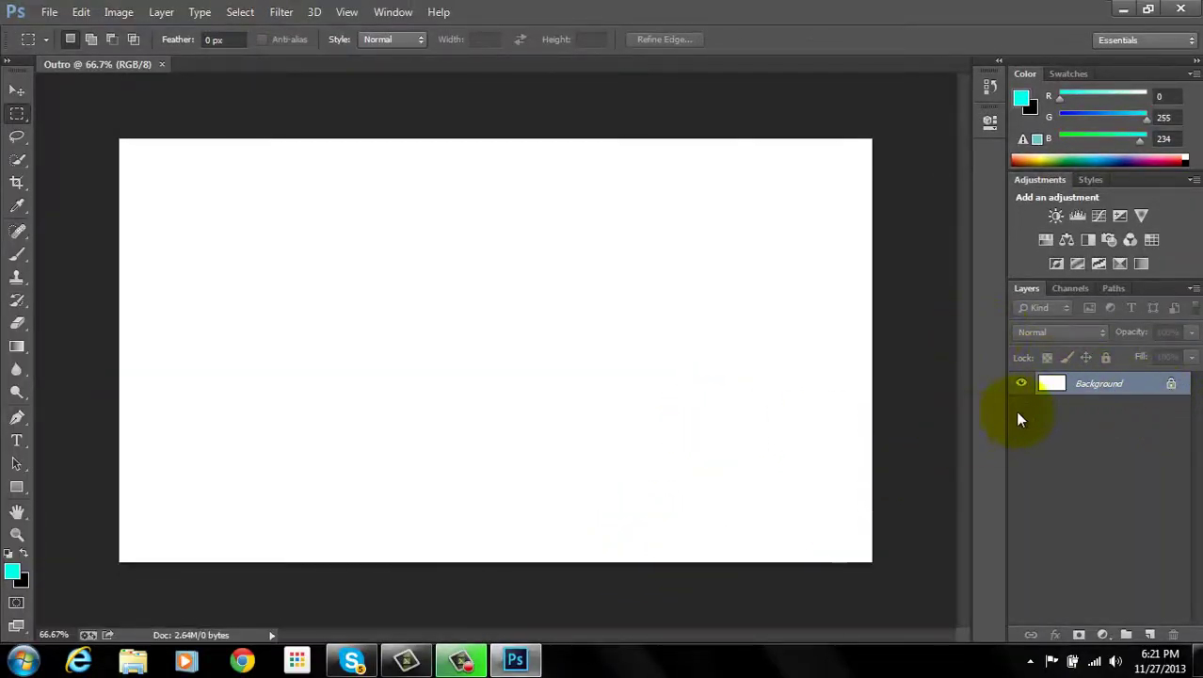
# Convert the locked Background into a regular layer named Outro Screen and keep it selected
pyautogui.doubleClick(1103, 393)
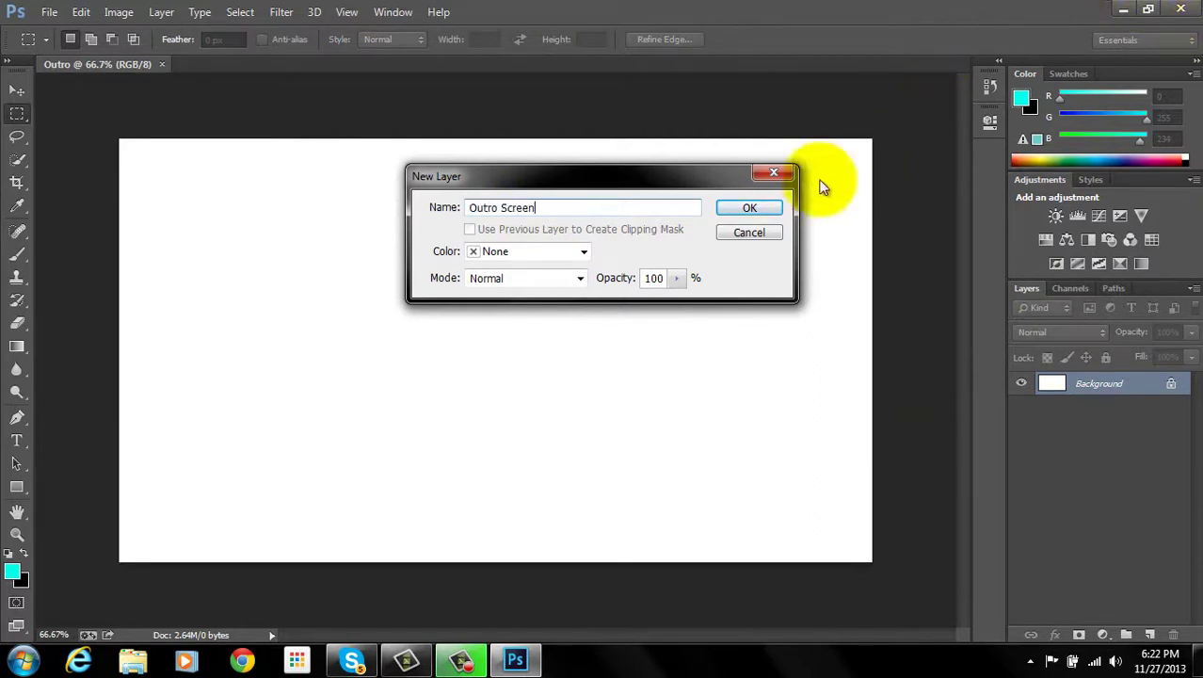
pyautogui.click(768, 208)
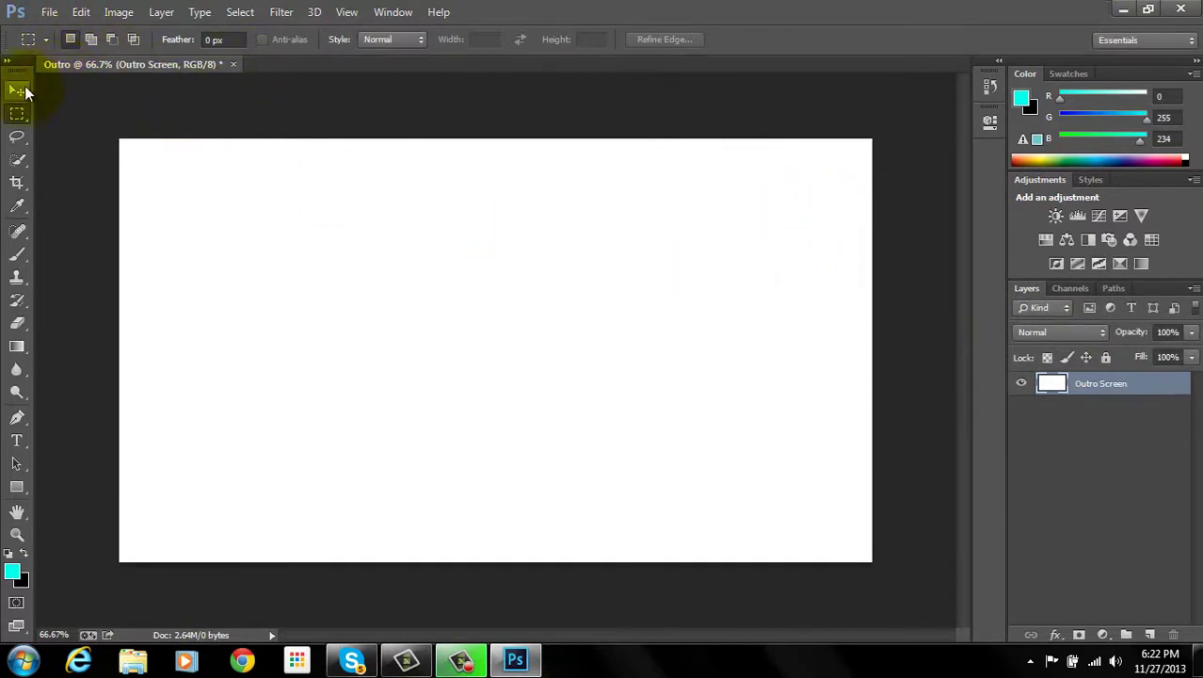
pyautogui.click(1150, 400)
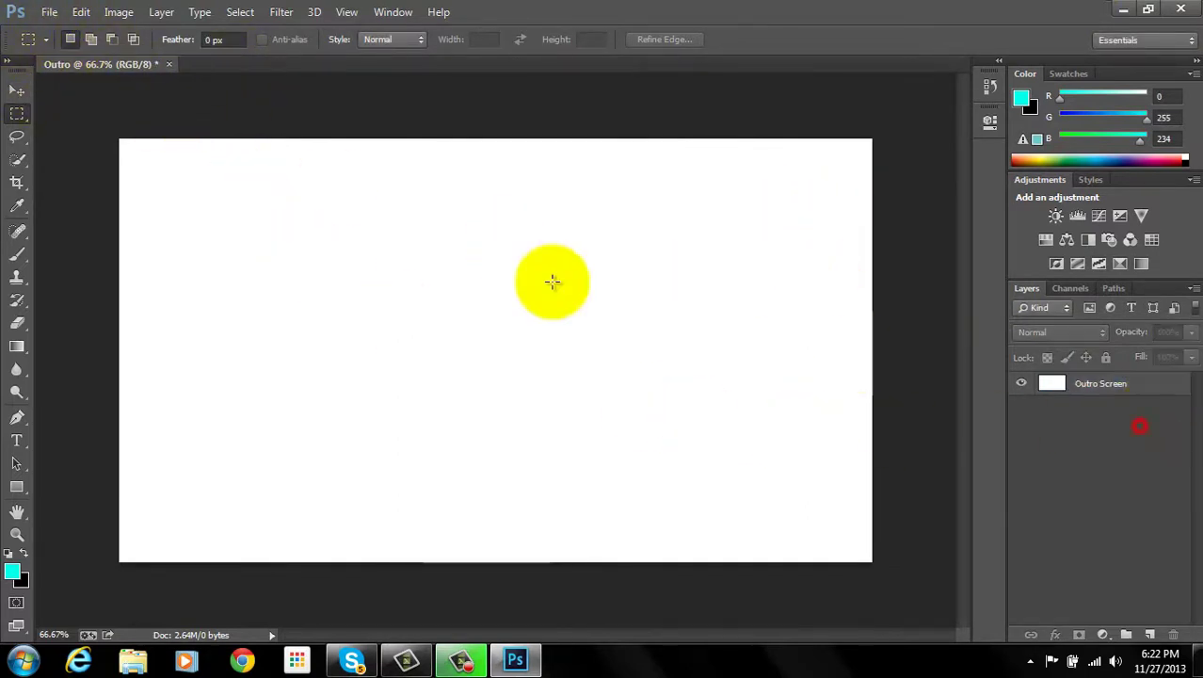
pyautogui.click(1043, 384)
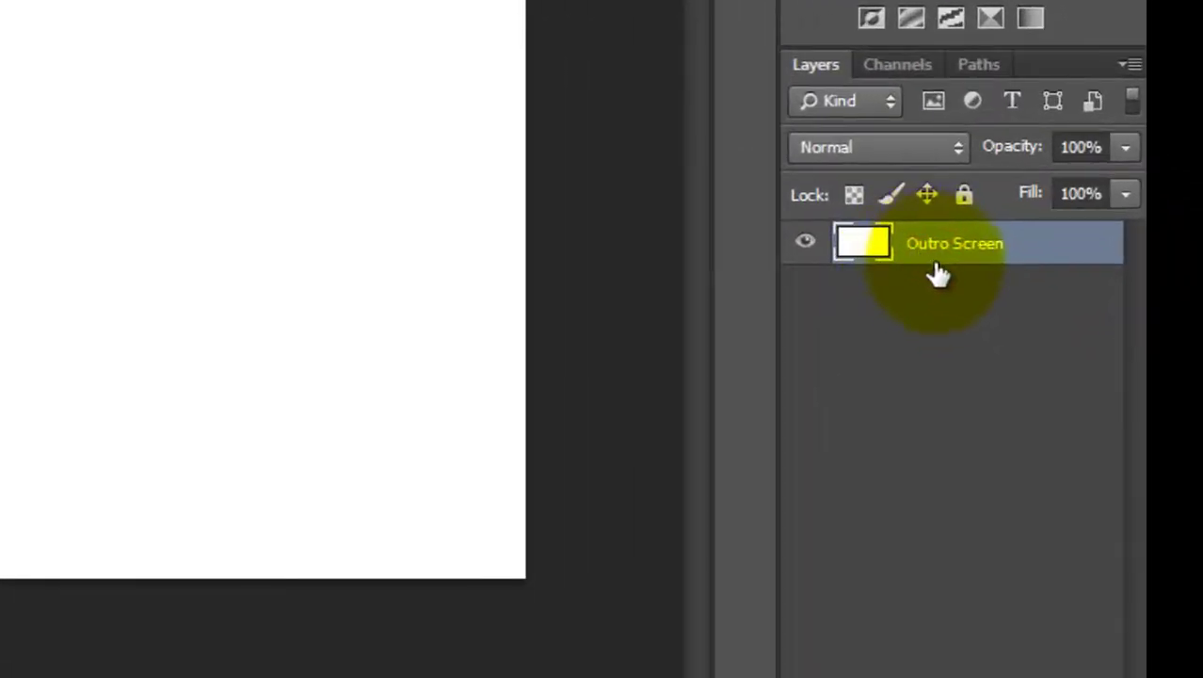
# Open the blending options of the Outro Screen layer and enable Bevel & Emboss
pyautogui.rightClick(923, 259)
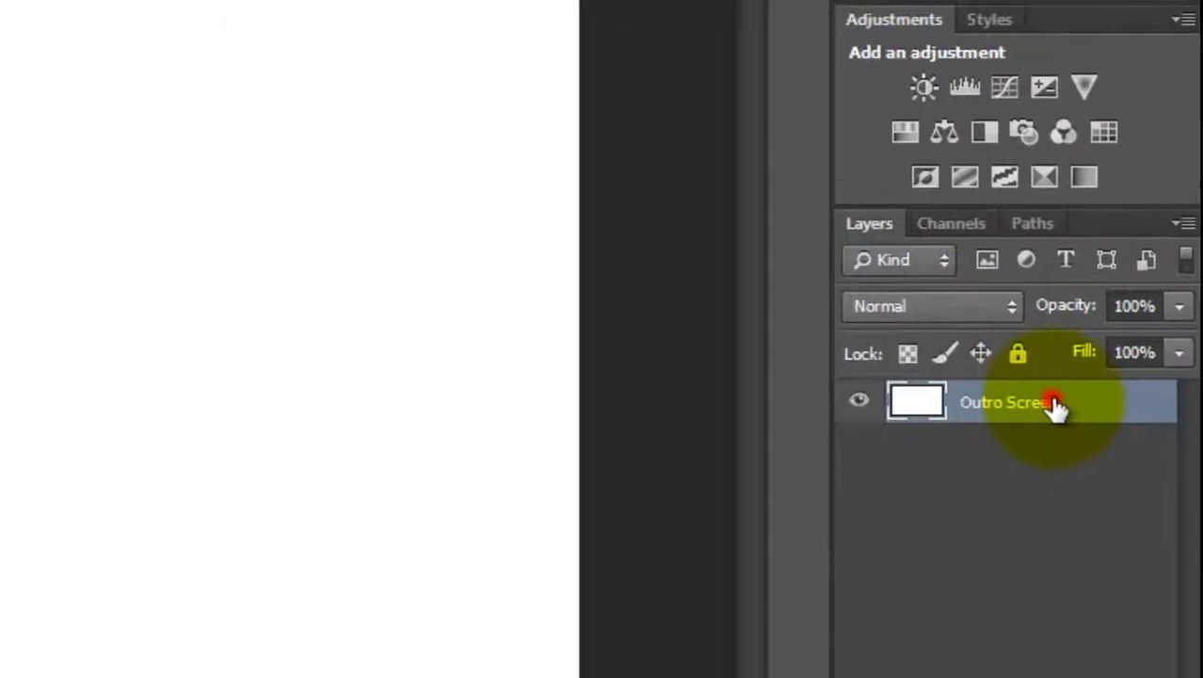
pyautogui.rightClick(937, 247)
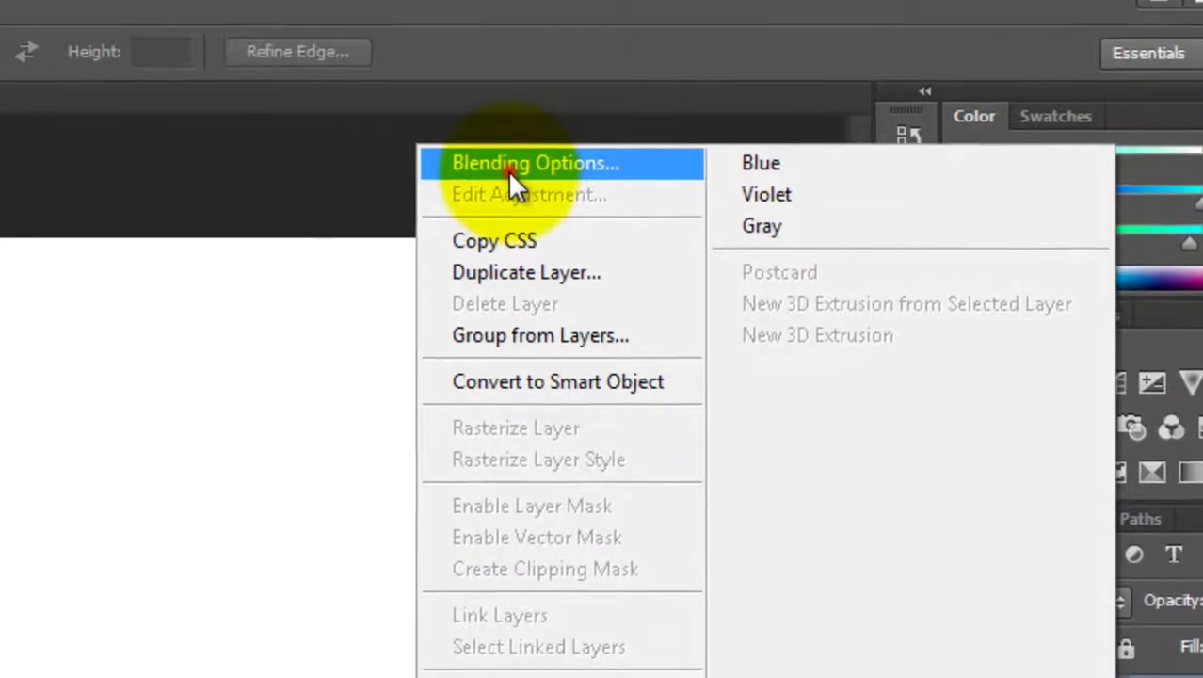
pyautogui.click(509, 194)
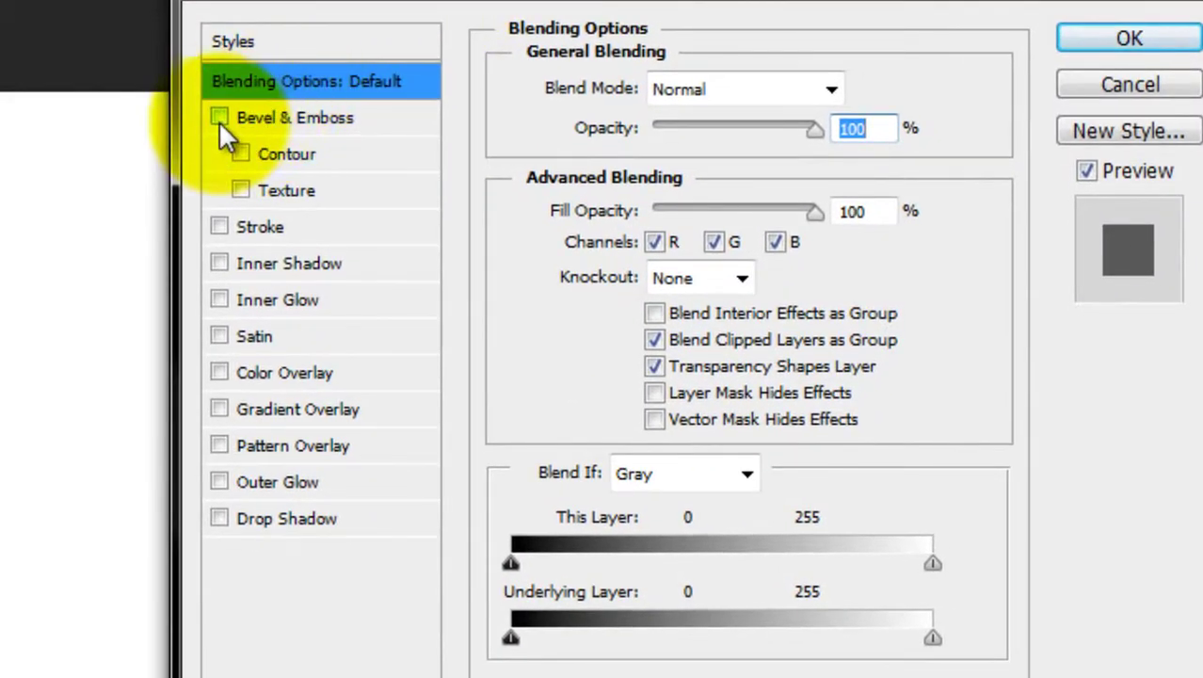
pyautogui.click(219, 118)
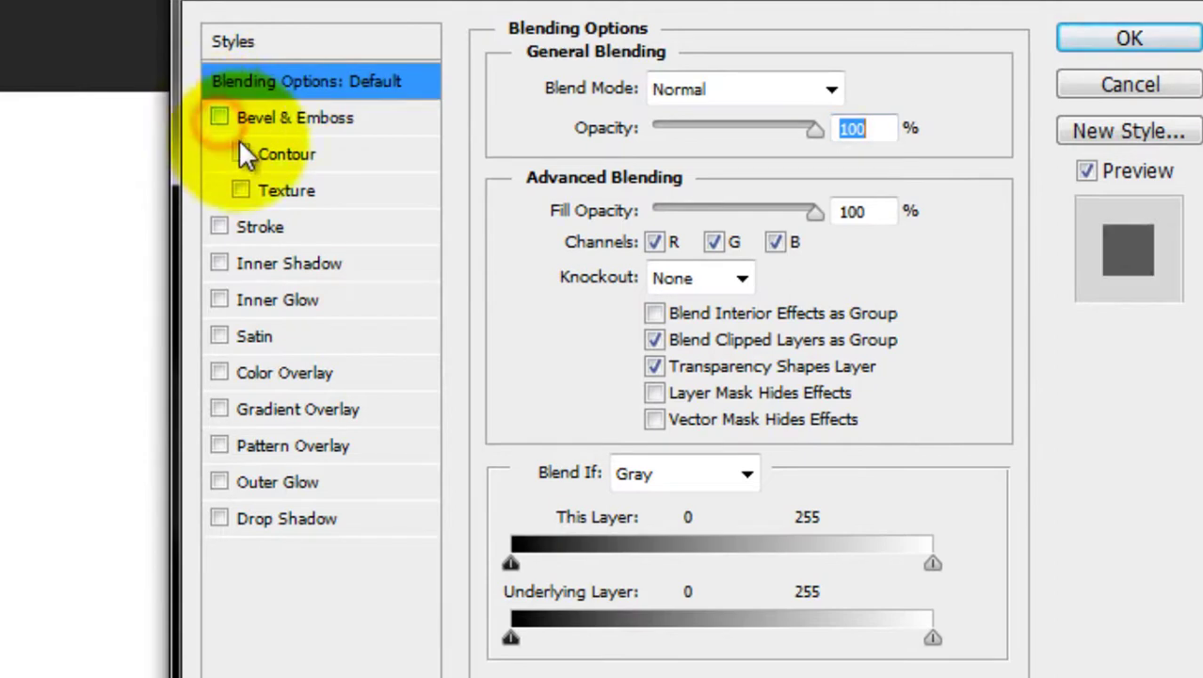
# Try the Texture, Contour and Stroke effects on the Outro Screen layer and turn them back off
pyautogui.click(242, 191)
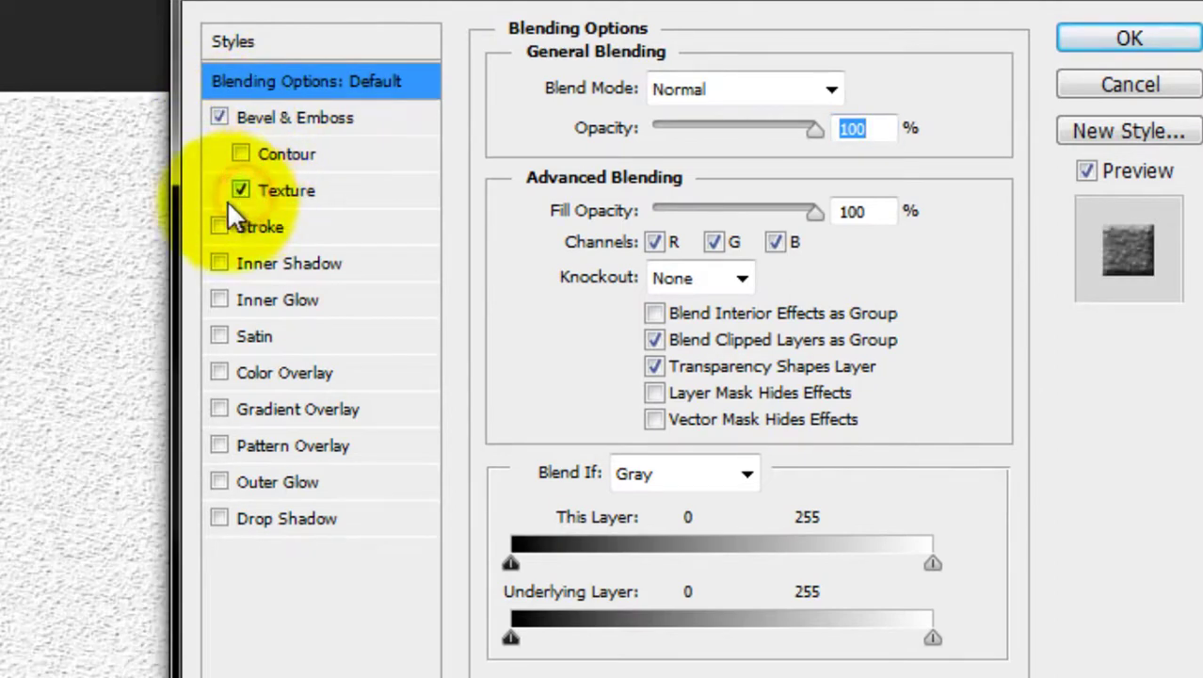
pyautogui.click(241, 154)
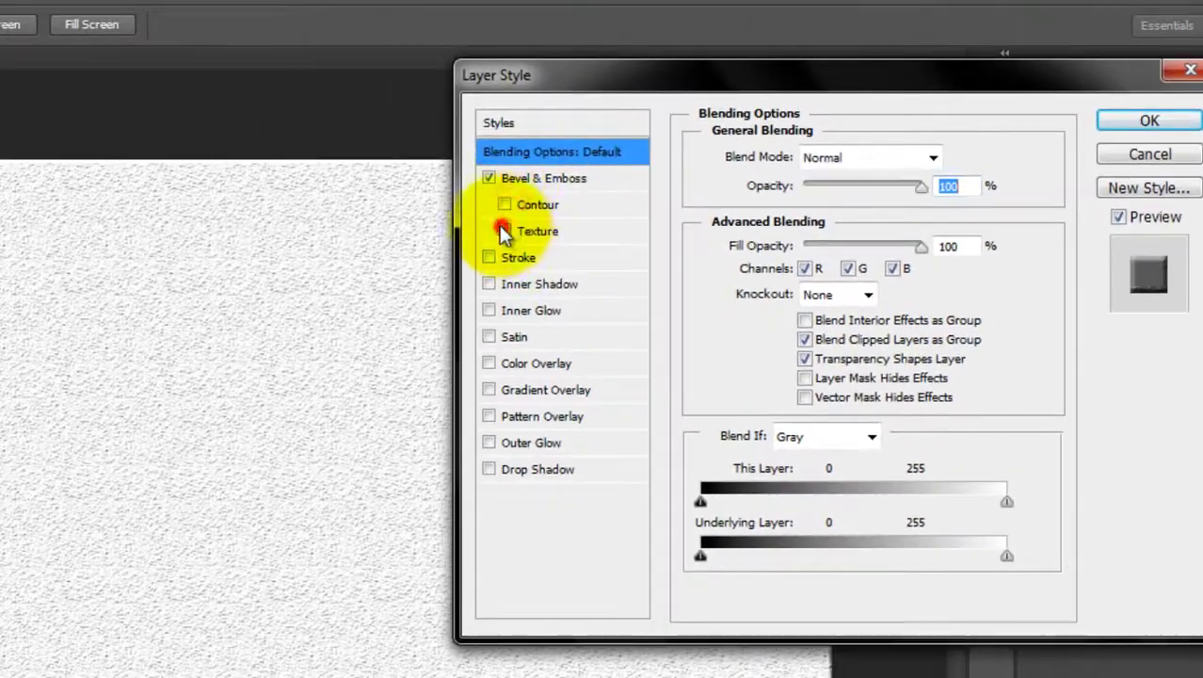
pyautogui.click(491, 178)
pyautogui.click(504, 230)
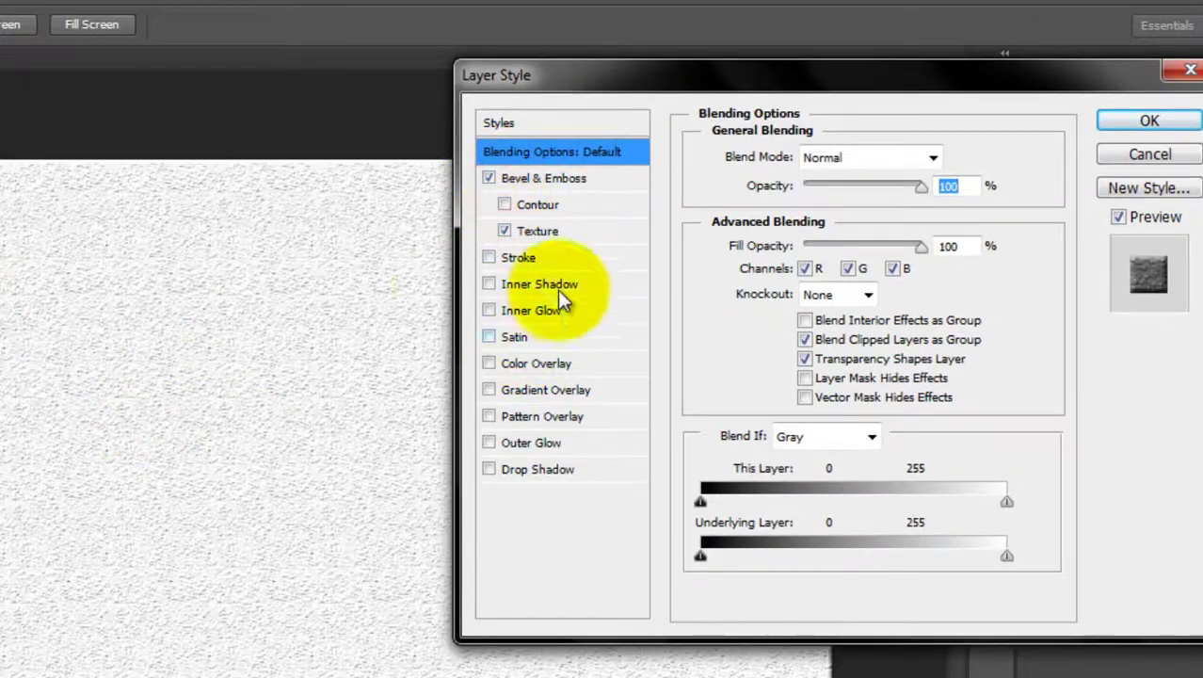
pyautogui.click(502, 232)
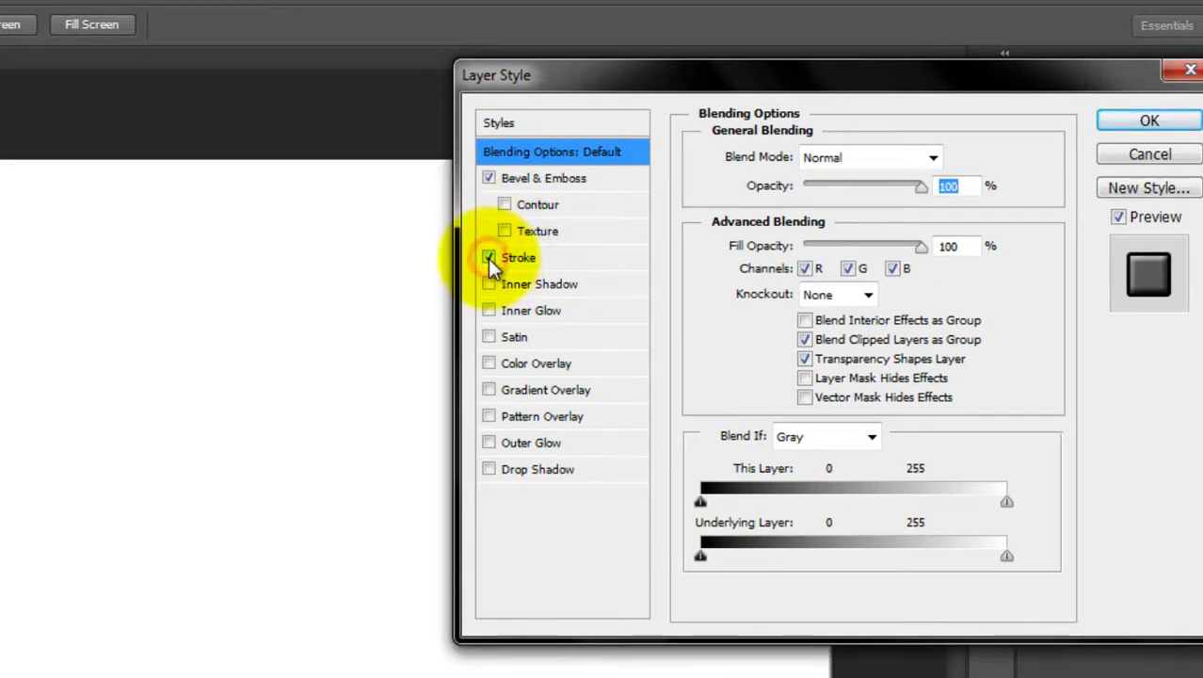
pyautogui.click(489, 257)
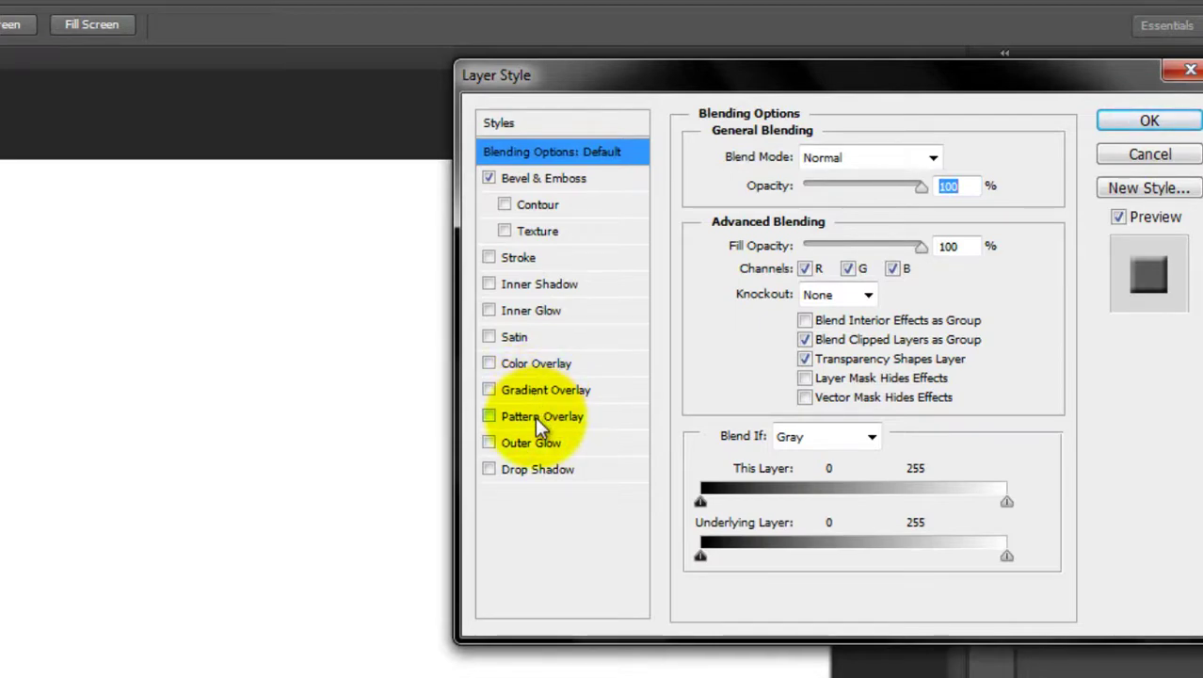
# Try a Color Overlay in turquoise 00ffba on the Outro Screen layer and turn it back off
pyautogui.click(531, 364)
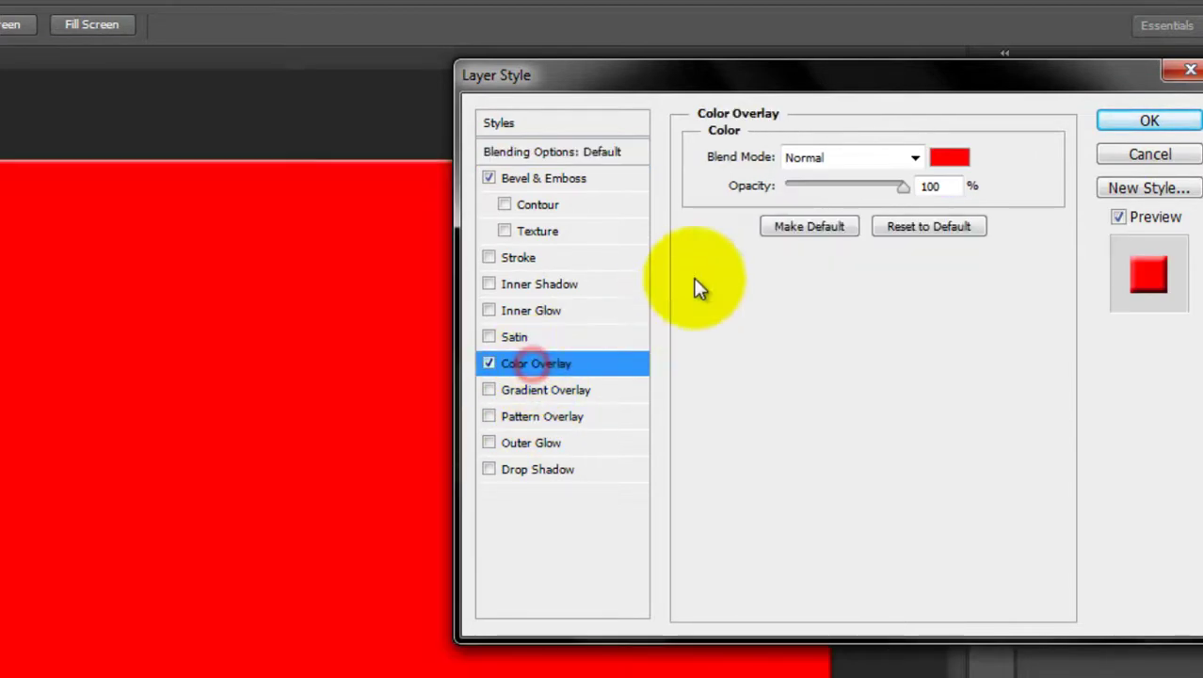
pyautogui.click(949, 157)
pyautogui.moveTo(452, 315); pyautogui.dragTo(525, 171)
pyautogui.click(492, 353)
pyautogui.click(755, 172)
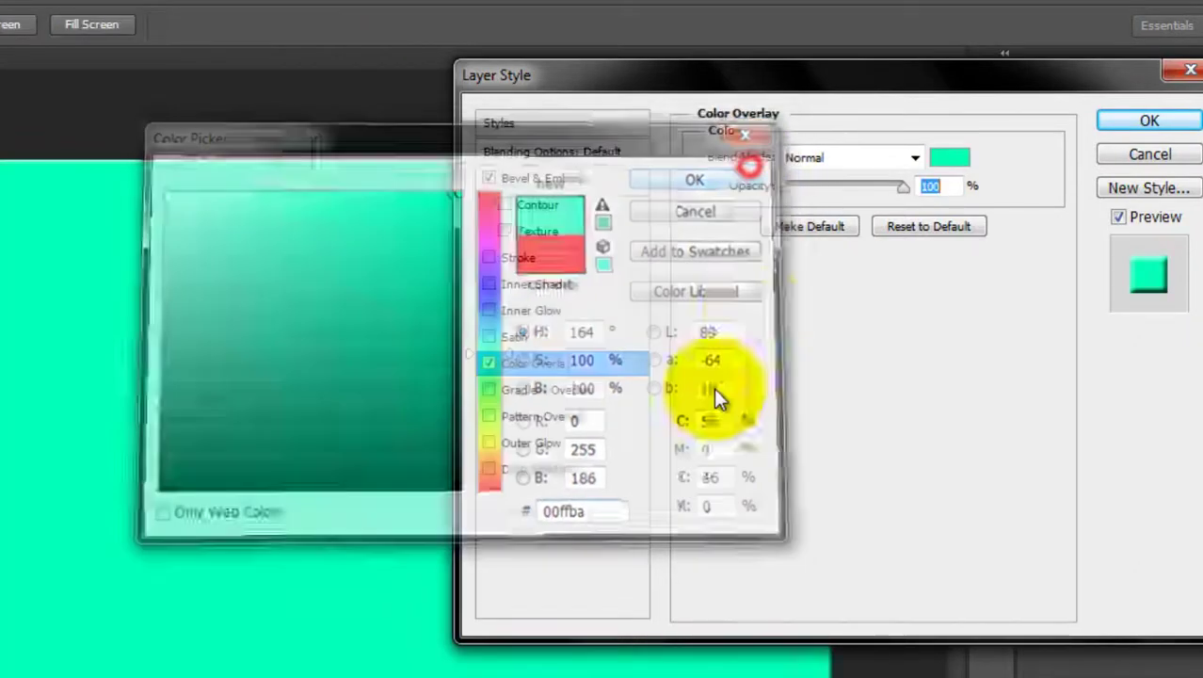
pyautogui.click(488, 363)
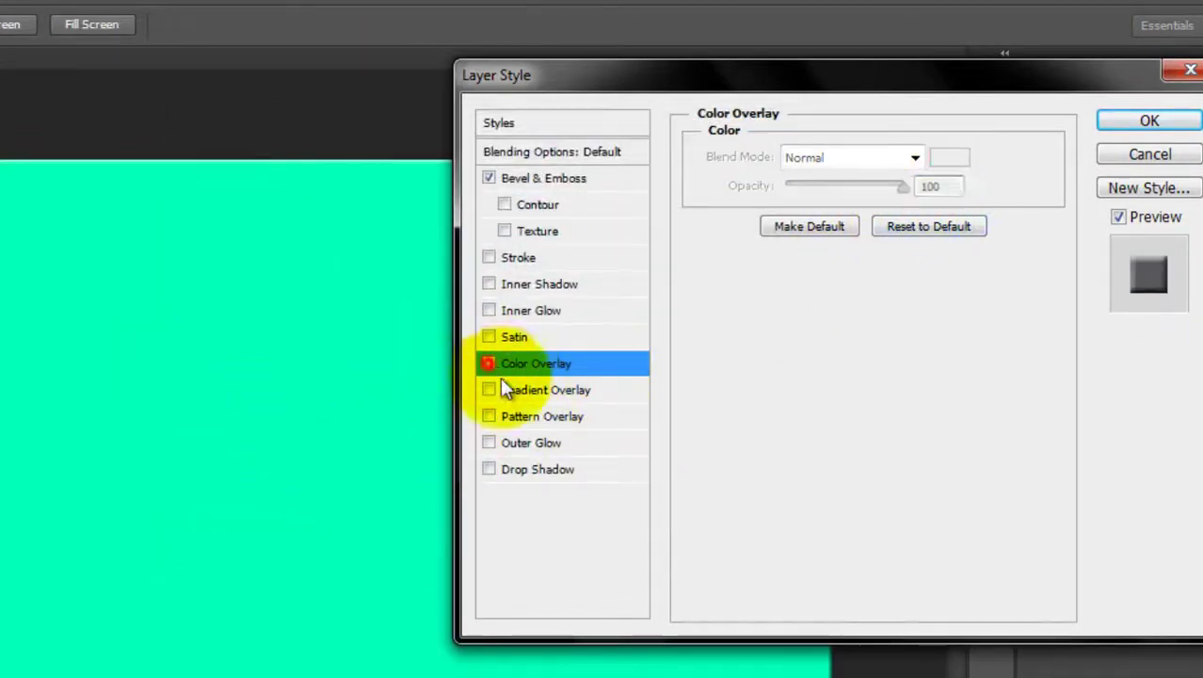
# Try a Gradient Overlay with the transparent stripes preset on the Outro Screen layer
pyautogui.click(520, 394)
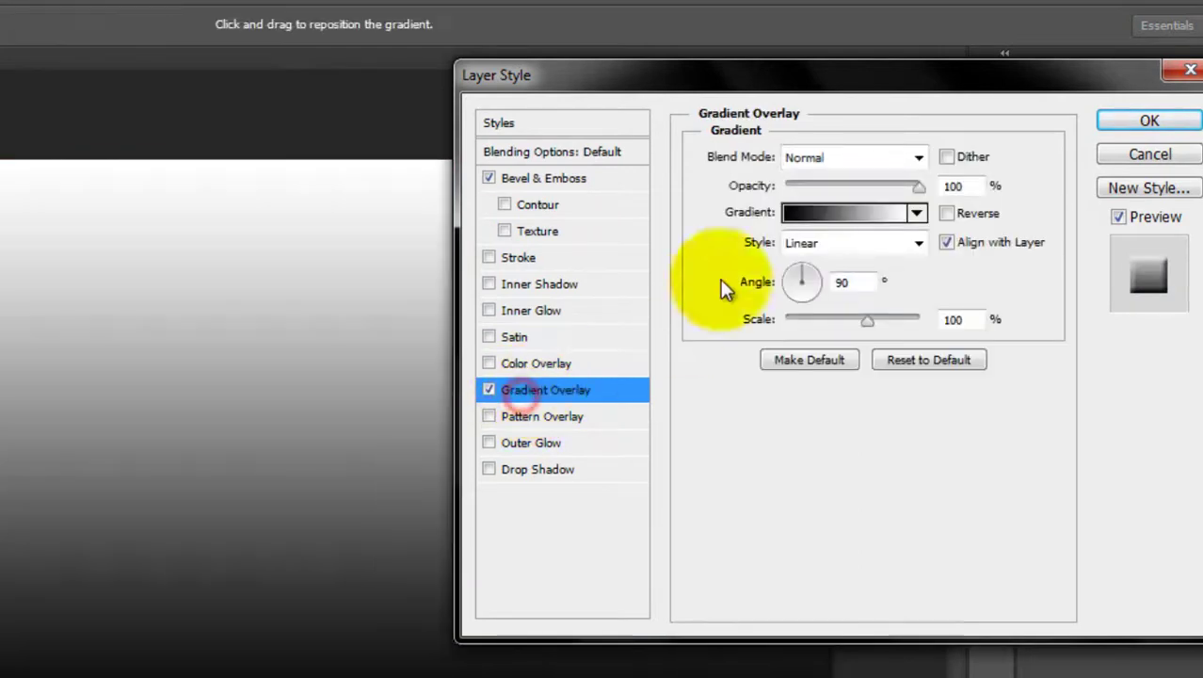
pyautogui.click(917, 212)
pyautogui.click(811, 336)
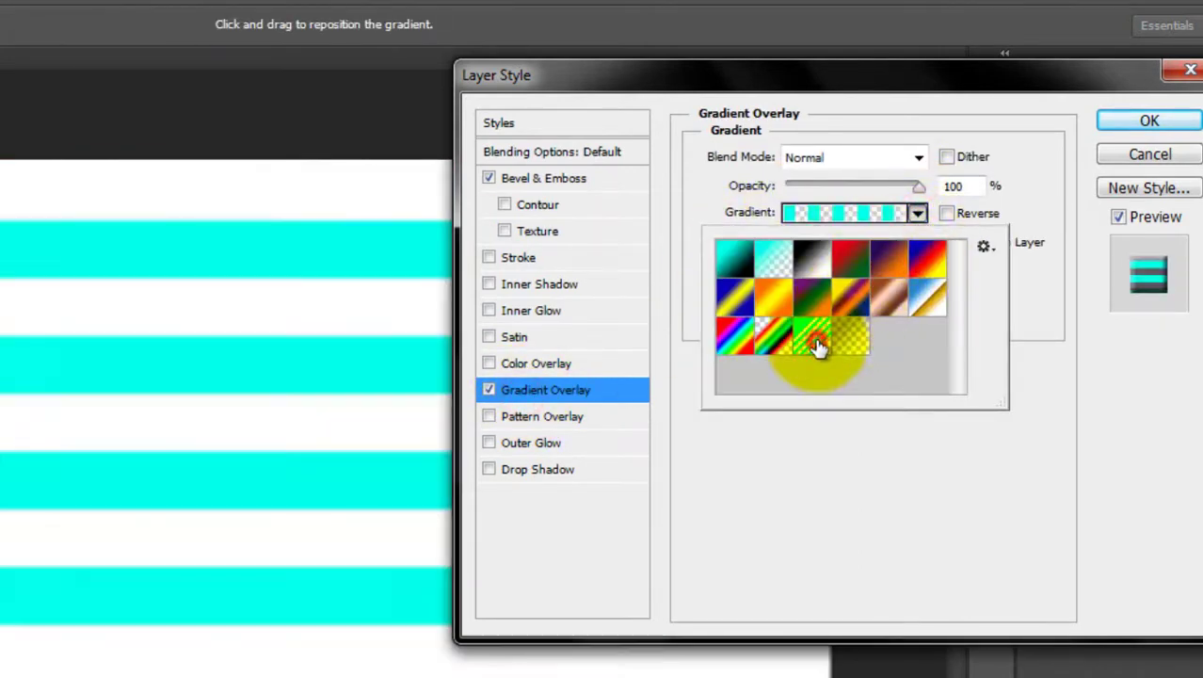
pyautogui.click(824, 485)
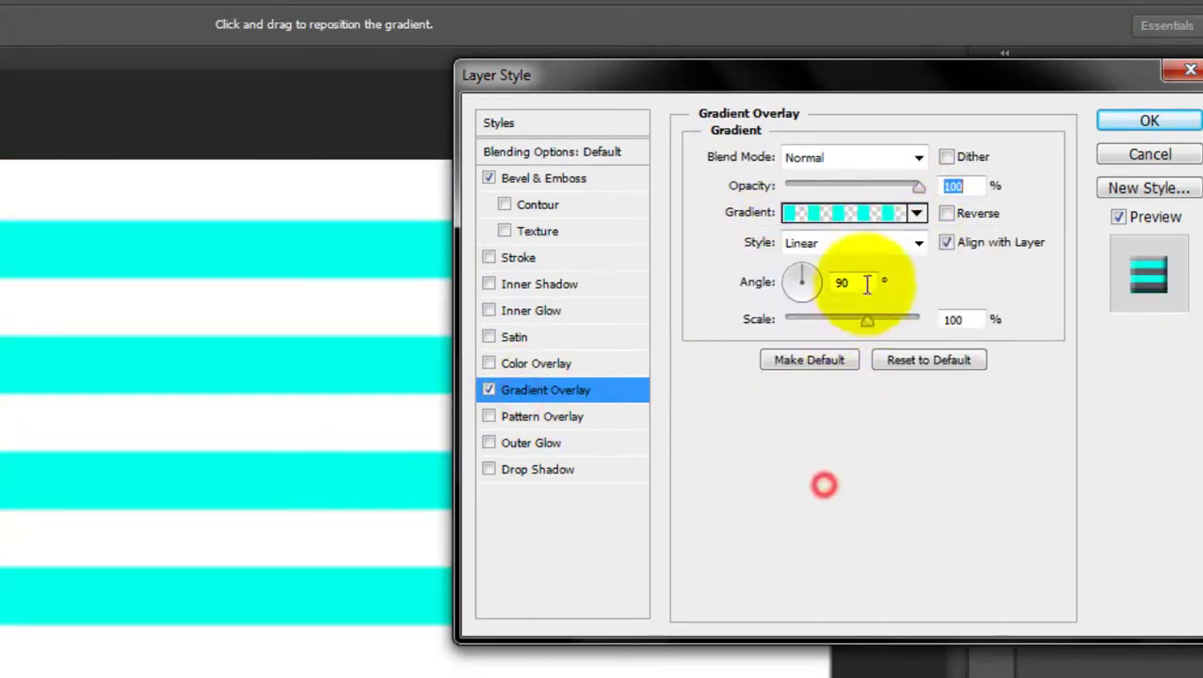
# Preview gradient presets such as Transparent Rainbow, Orange, Yellow, Orange and Copper, discard the choice and turn off the Gradient Overlay
pyautogui.click(885, 213)
pyautogui.click(345, 162)
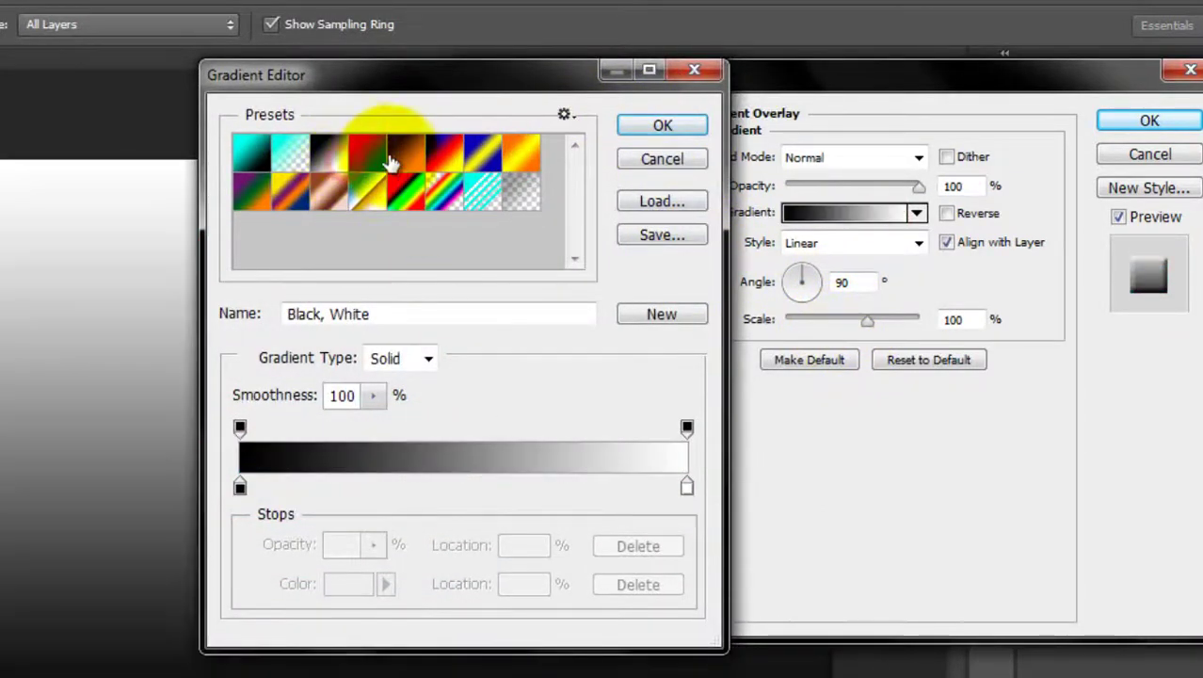
pyautogui.click(367, 162)
pyautogui.click(406, 162)
pyautogui.click(444, 165)
pyautogui.click(446, 198)
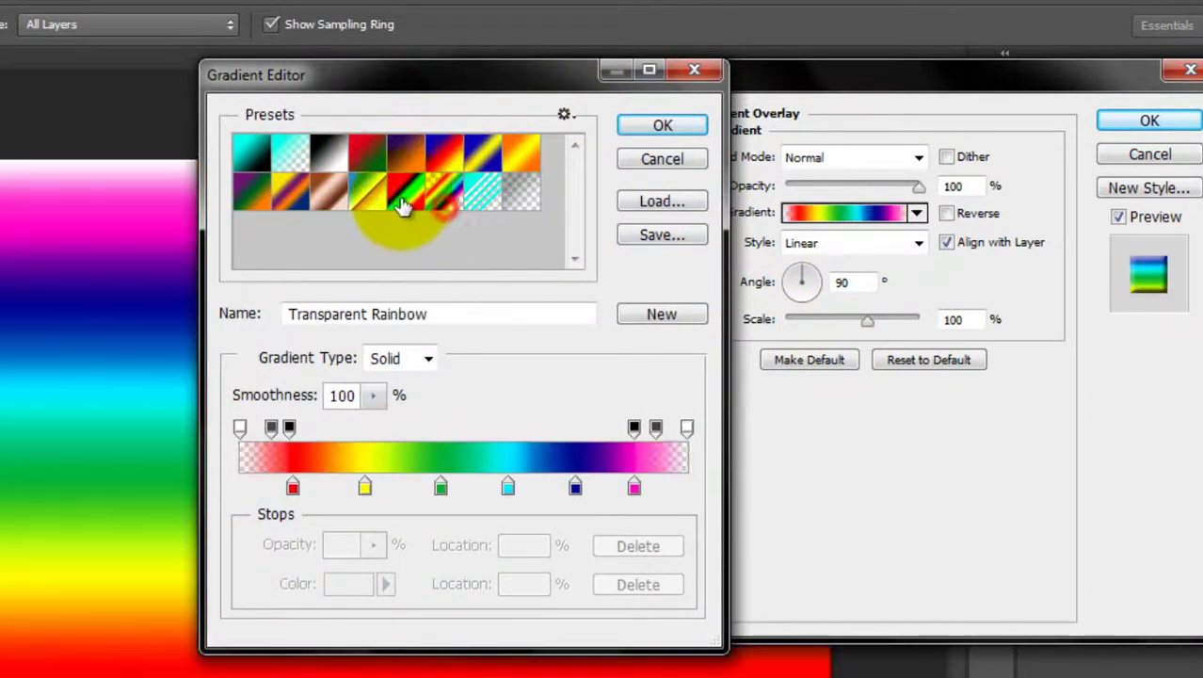
pyautogui.click(405, 193)
pyautogui.click(483, 193)
pyautogui.click(523, 156)
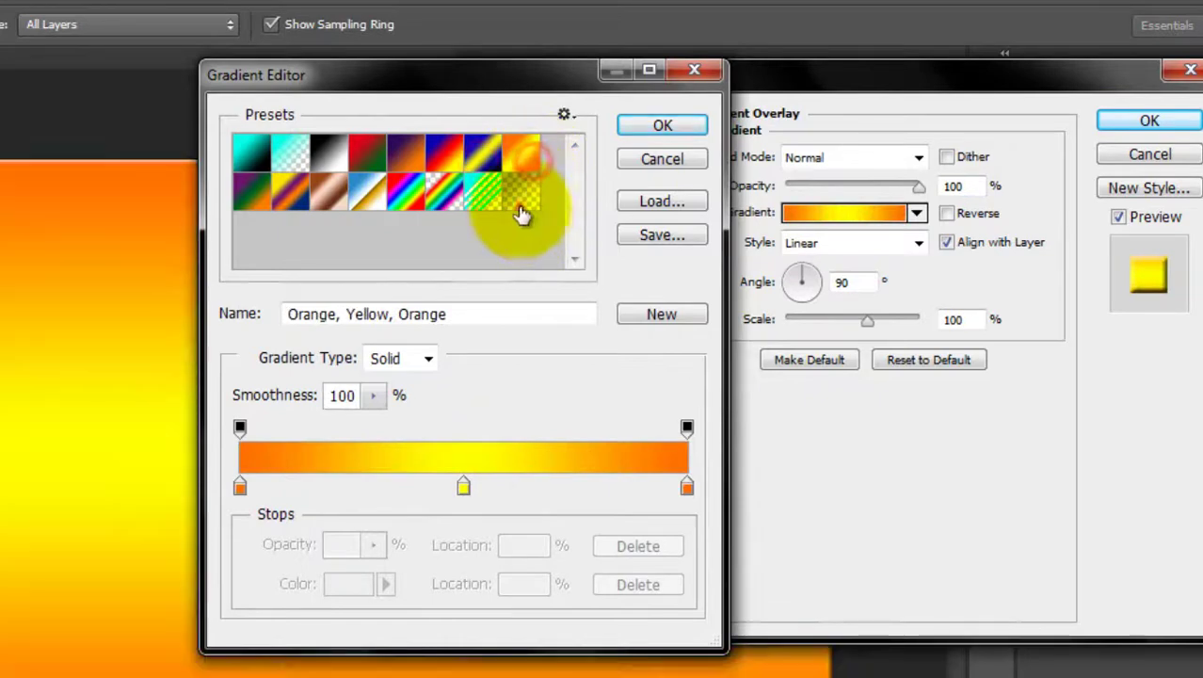
pyautogui.click(524, 195)
pyautogui.click(332, 194)
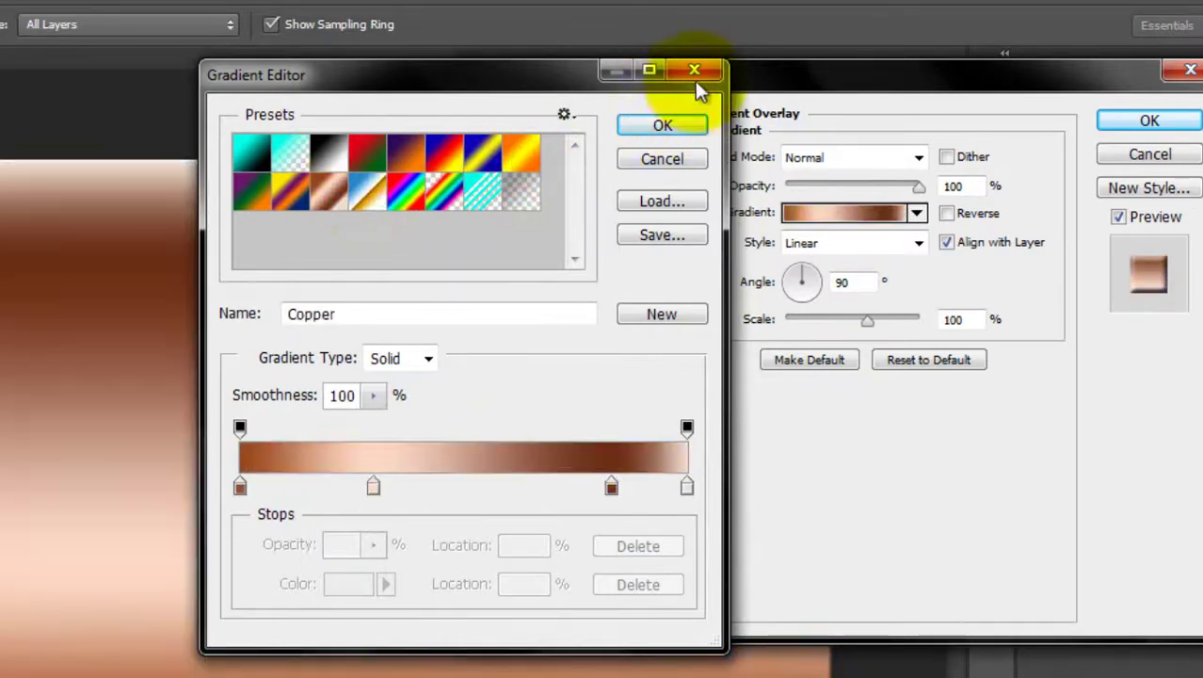
pyautogui.click(695, 75)
pyautogui.click(488, 388)
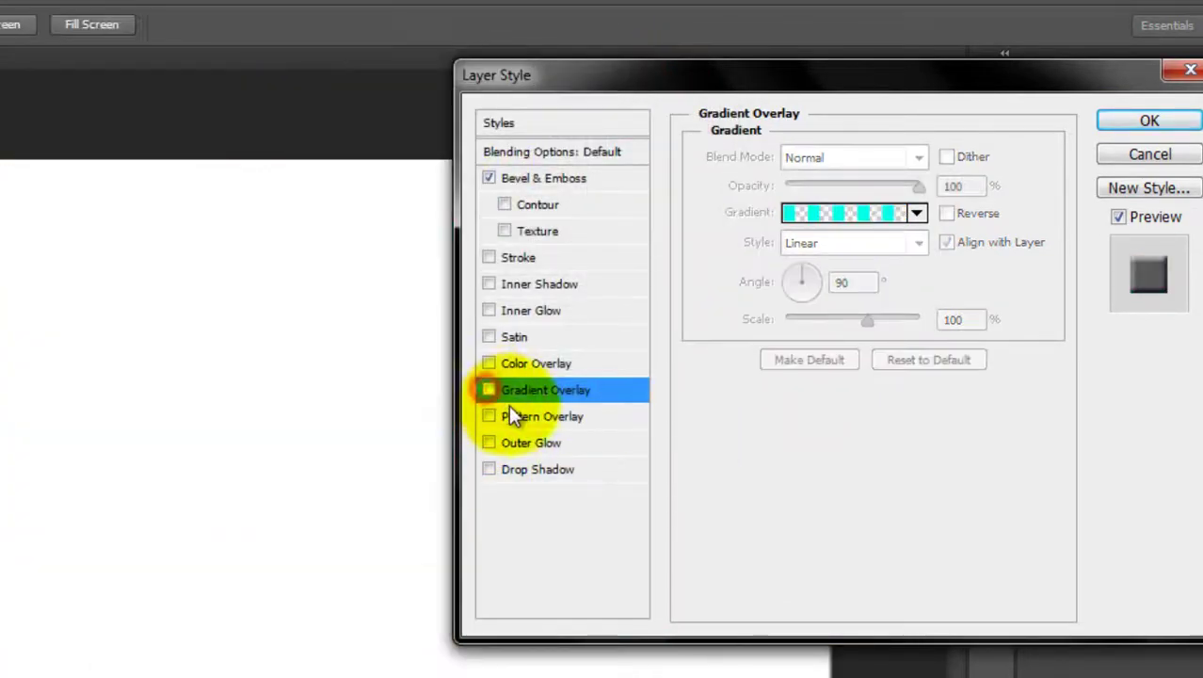
# Try a Pattern Overlay on the Outro Screen layer with each of the available patterns and turn it back off
pyautogui.click(513, 418)
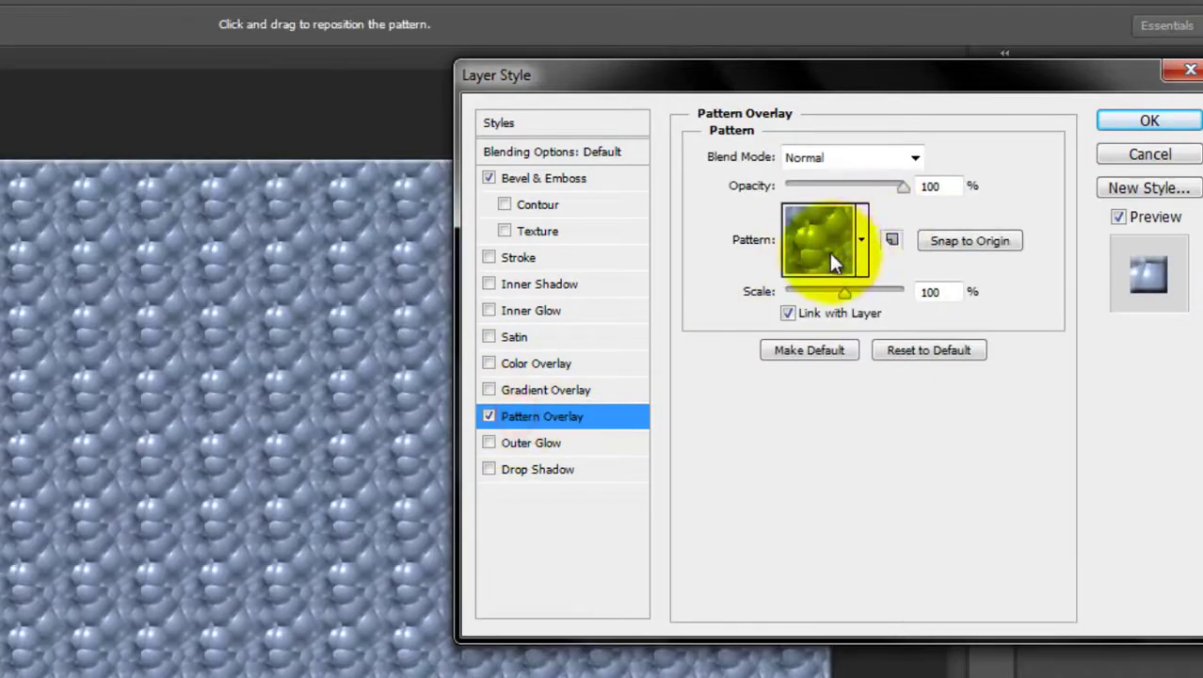
pyautogui.click(861, 253)
pyautogui.click(784, 313)
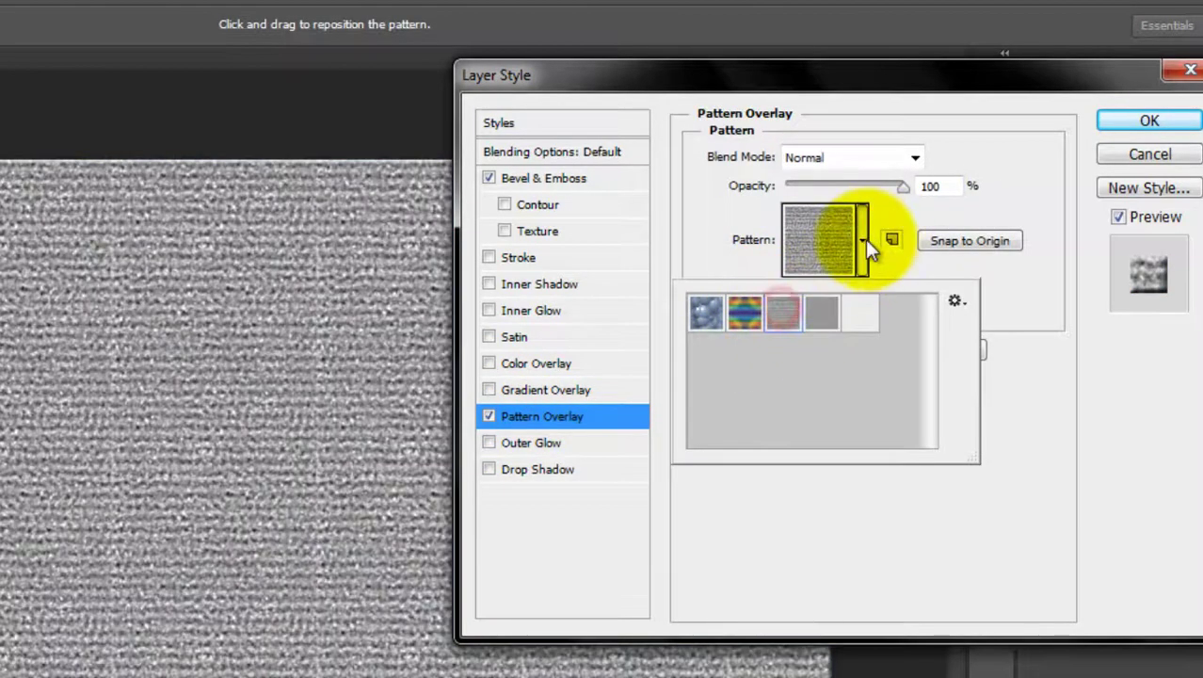
pyautogui.click(744, 312)
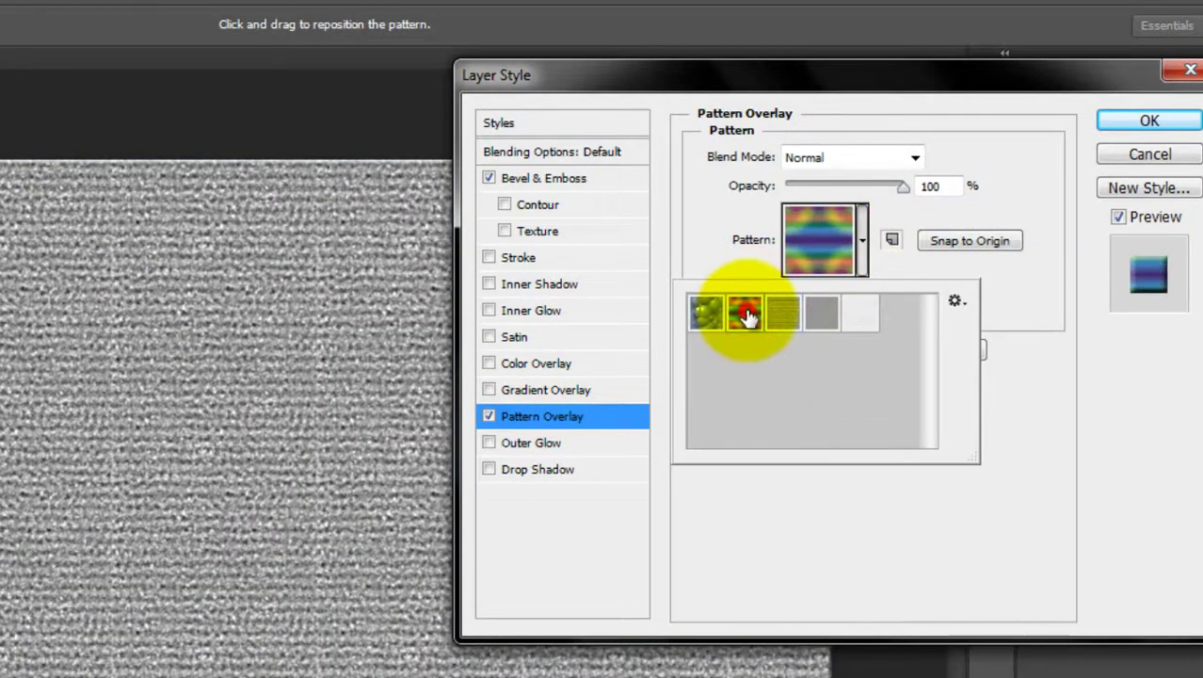
pyautogui.click(709, 314)
pyautogui.click(820, 324)
pyautogui.click(849, 320)
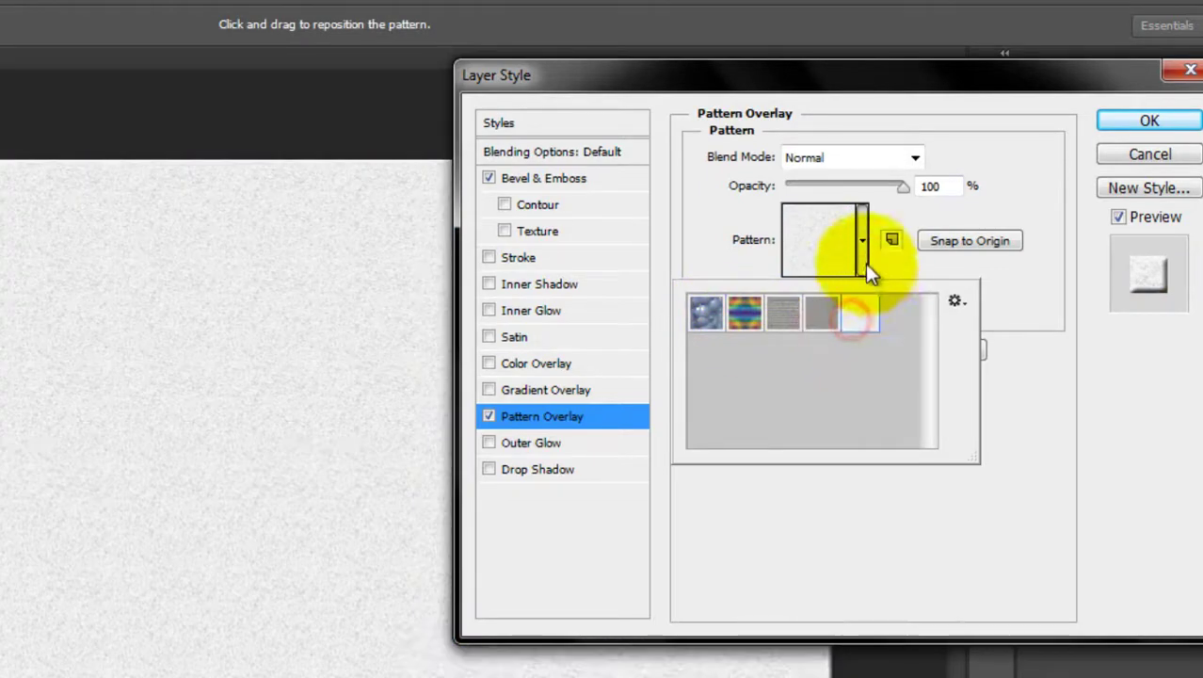
pyautogui.click(866, 264)
pyautogui.click(489, 416)
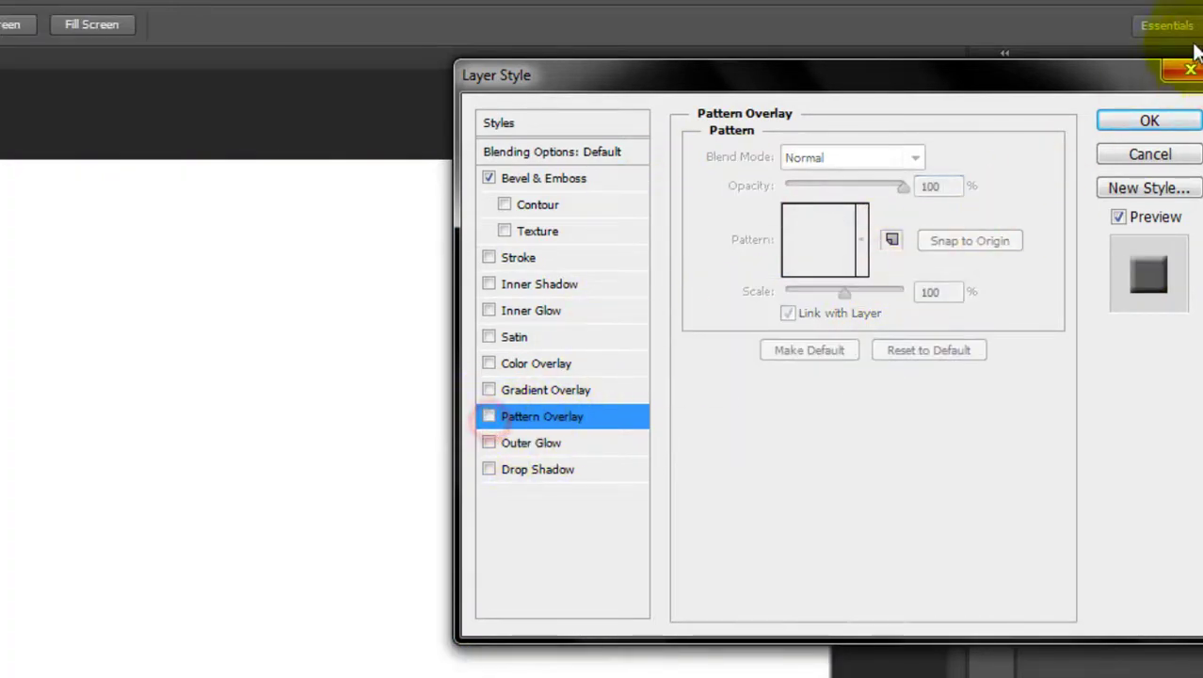
# Apply the layer style to the Outro Screen layer with only Bevel & Emboss enabled and deselect the layer
pyautogui.click(1145, 121)
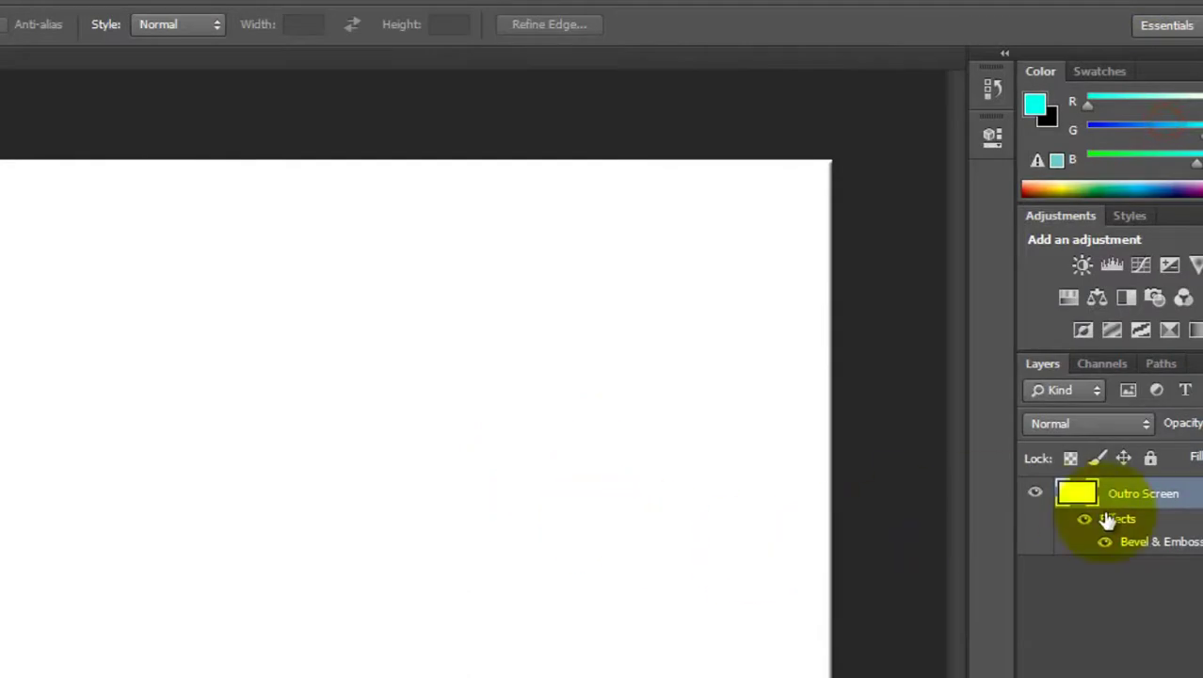
pyautogui.click(1101, 573)
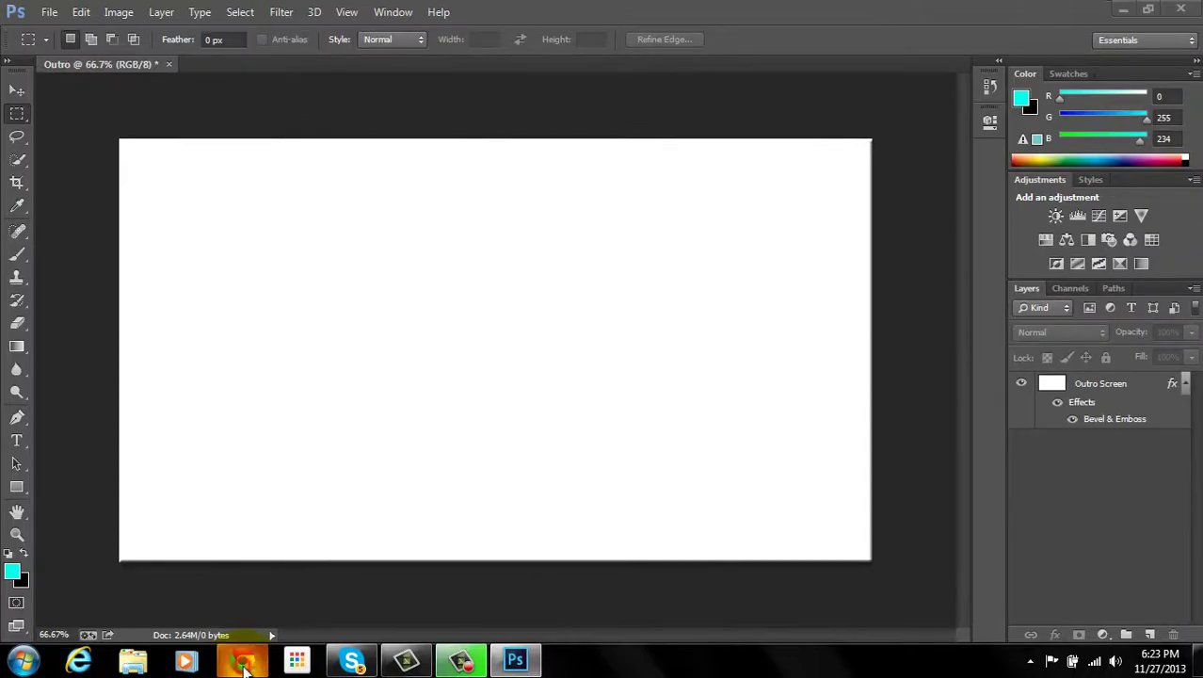
# Switch to Chrome and search Google Images for "HD backgrounds"
pyautogui.click(243, 662)
pyautogui.write('g')
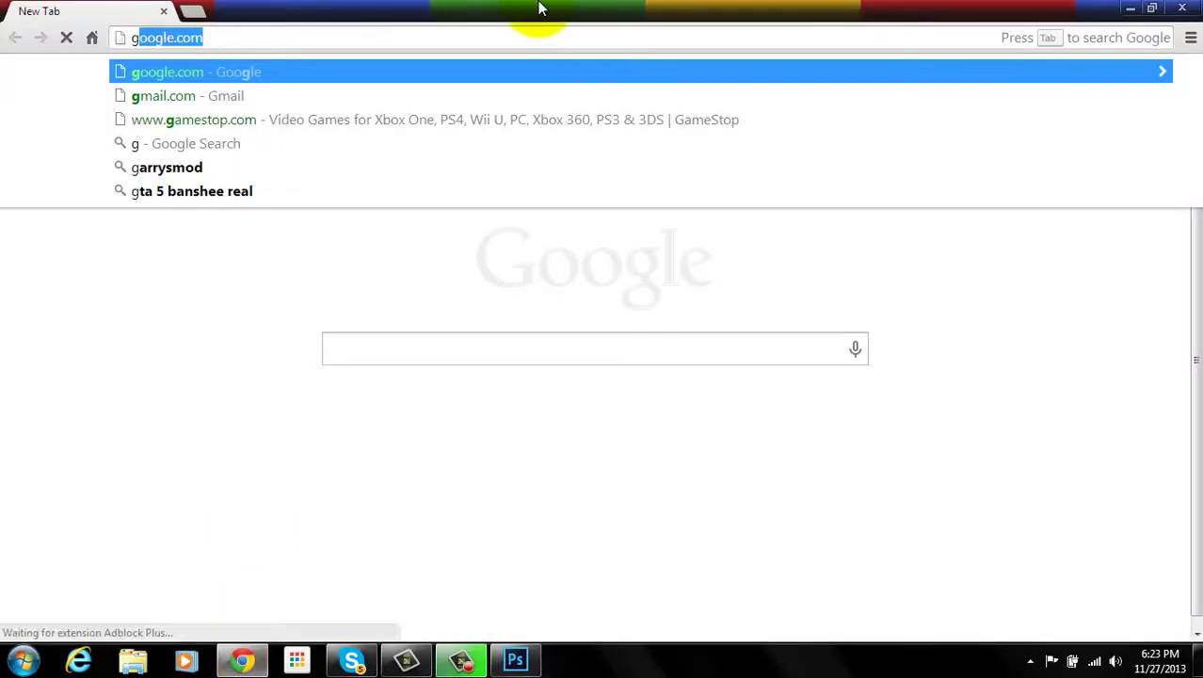
pyautogui.press('Return')
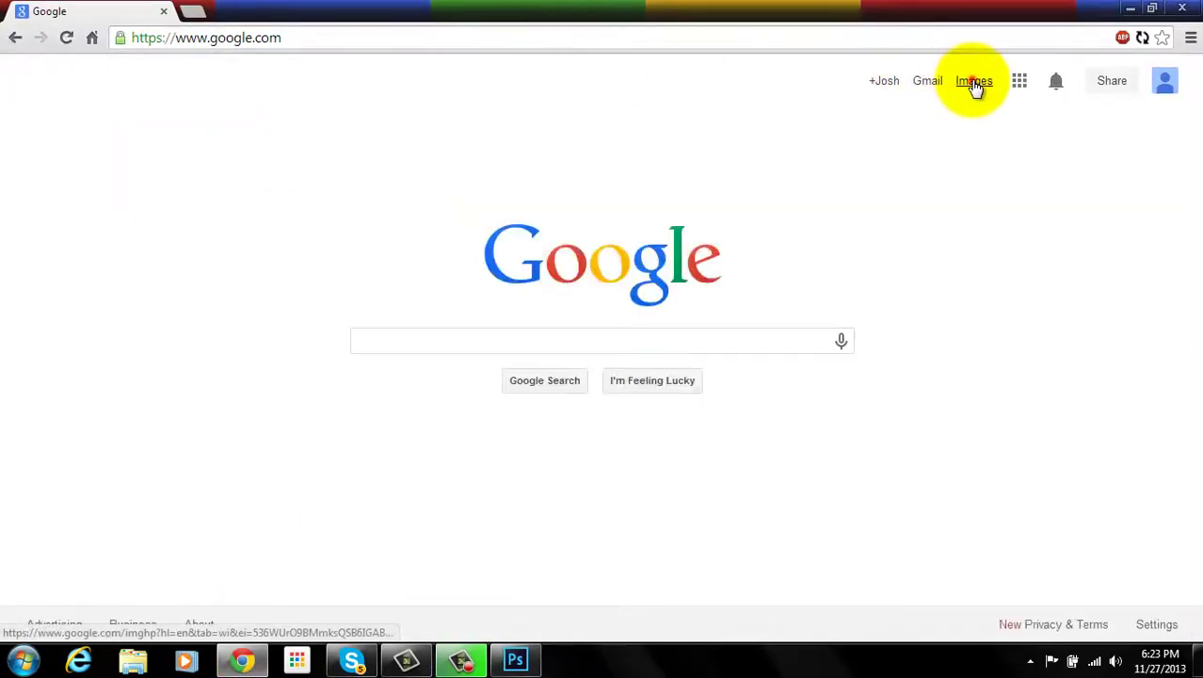
pyautogui.click(975, 82)
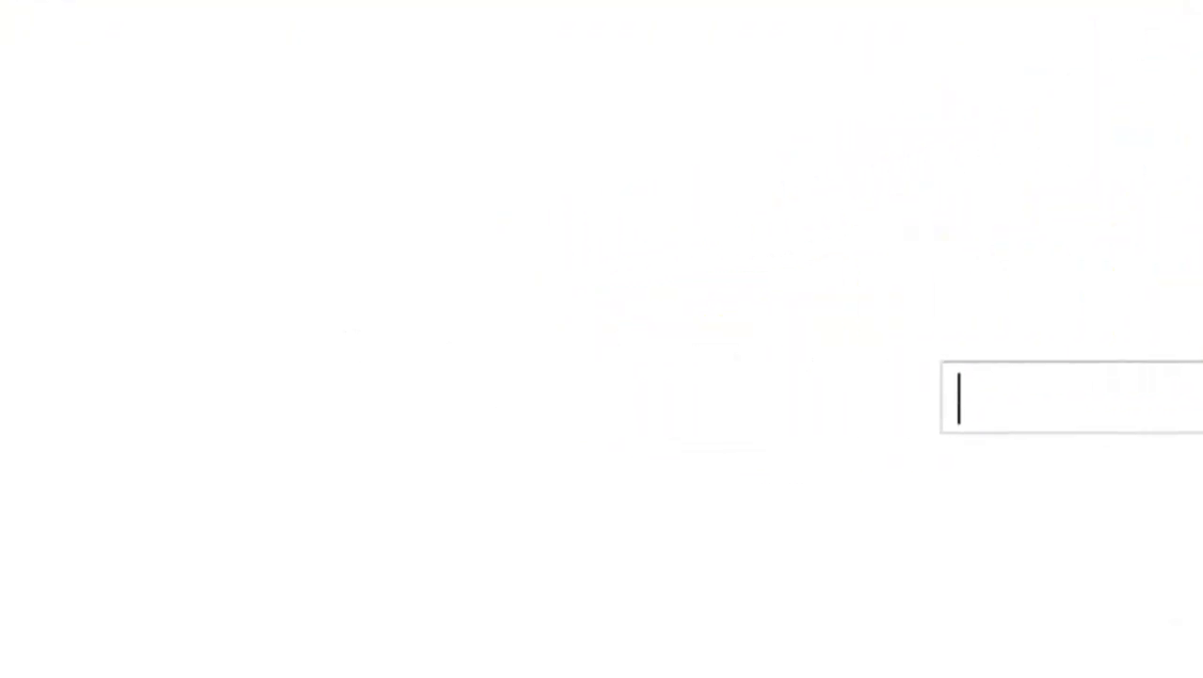
pyautogui.write('HD back')
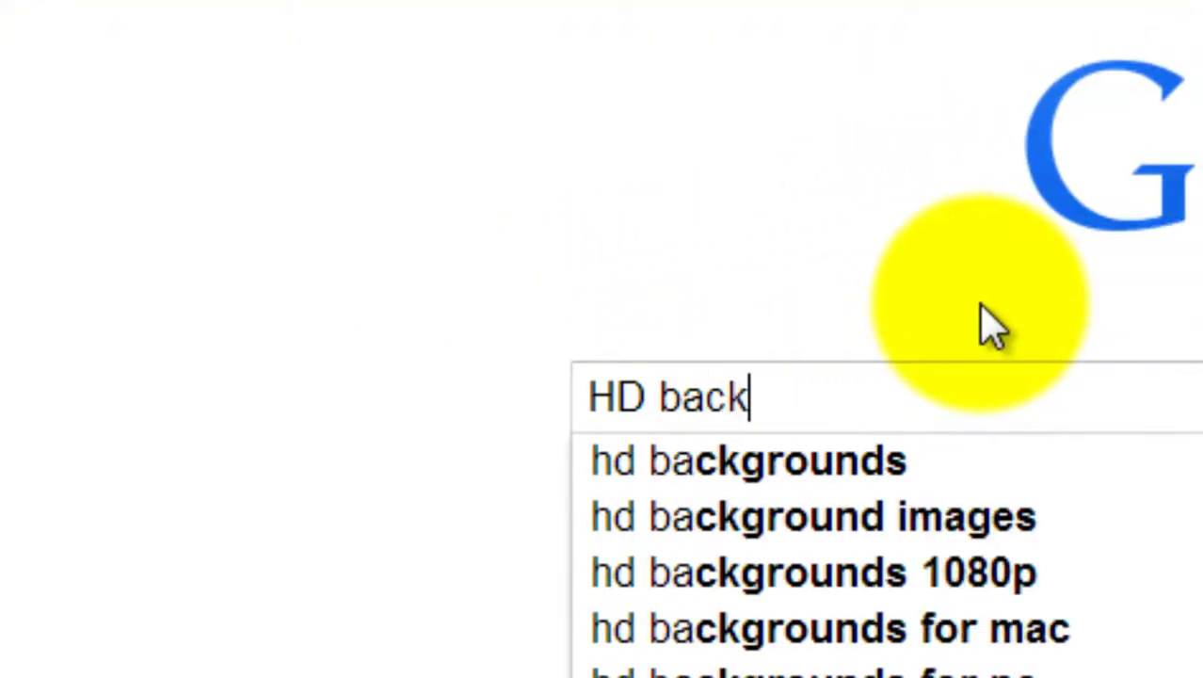
pyautogui.write('grounds')
pyautogui.press('Return')
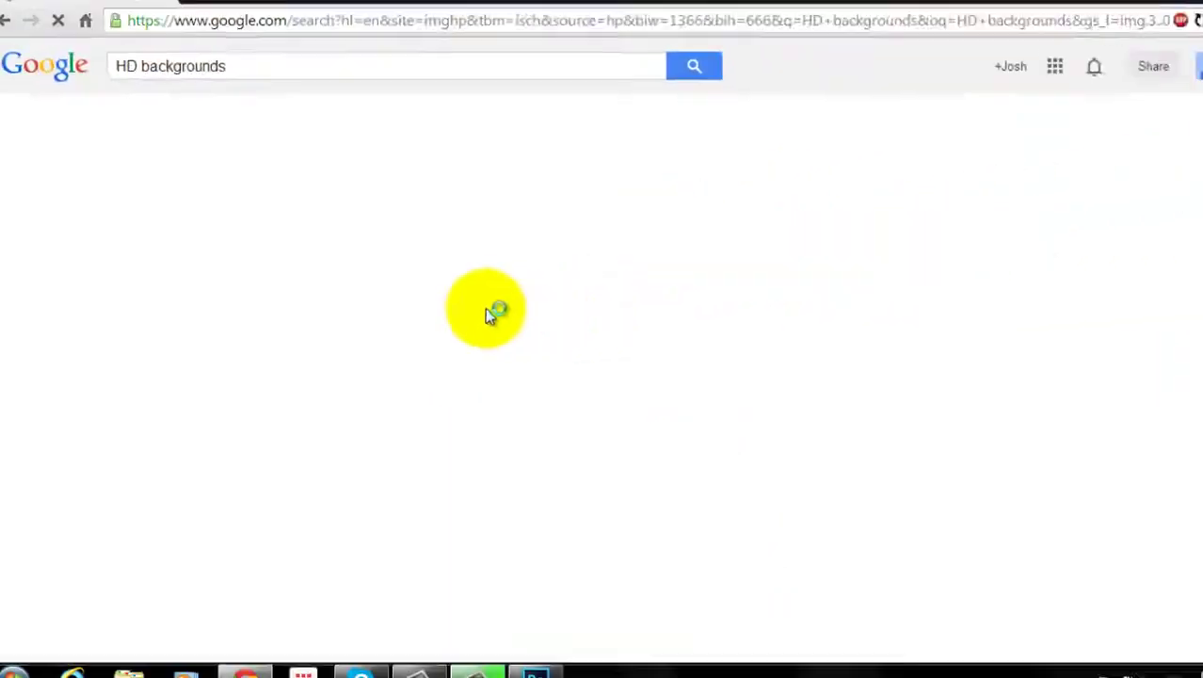
# Browse the image results and open the preview of the 1920 × 1080 beach wallpaper from hdwallpapersplus.com
pyautogui.scroll(-4, 564, 362)
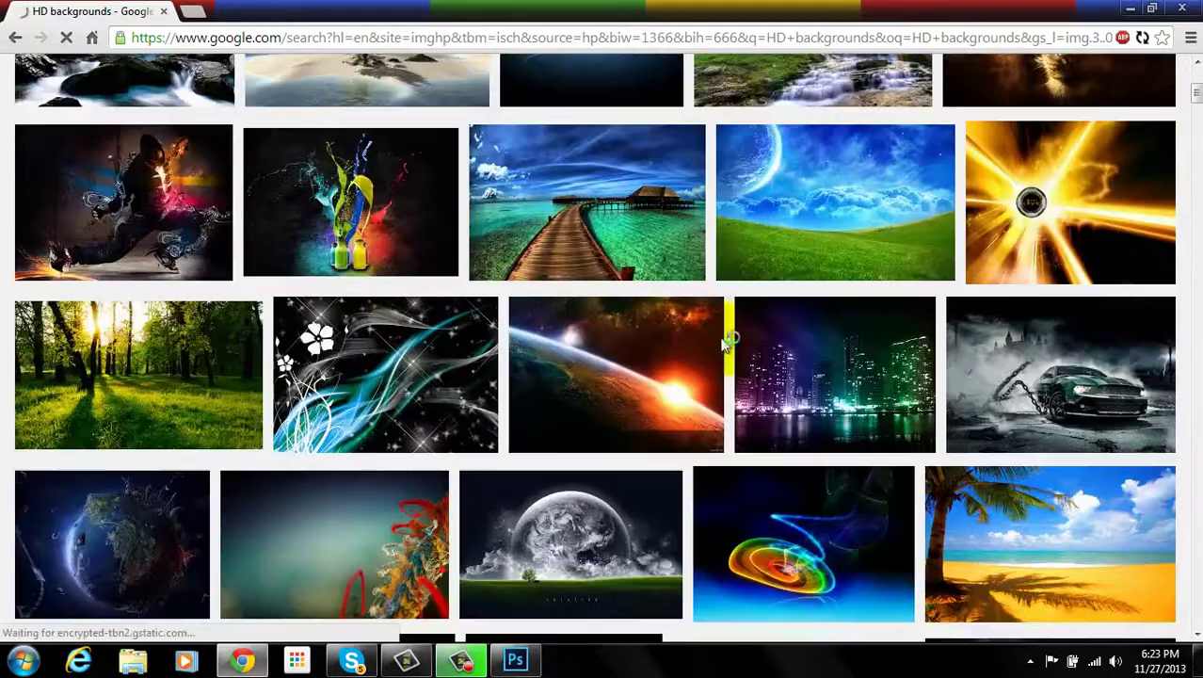
pyautogui.scroll(-3, 725, 344)
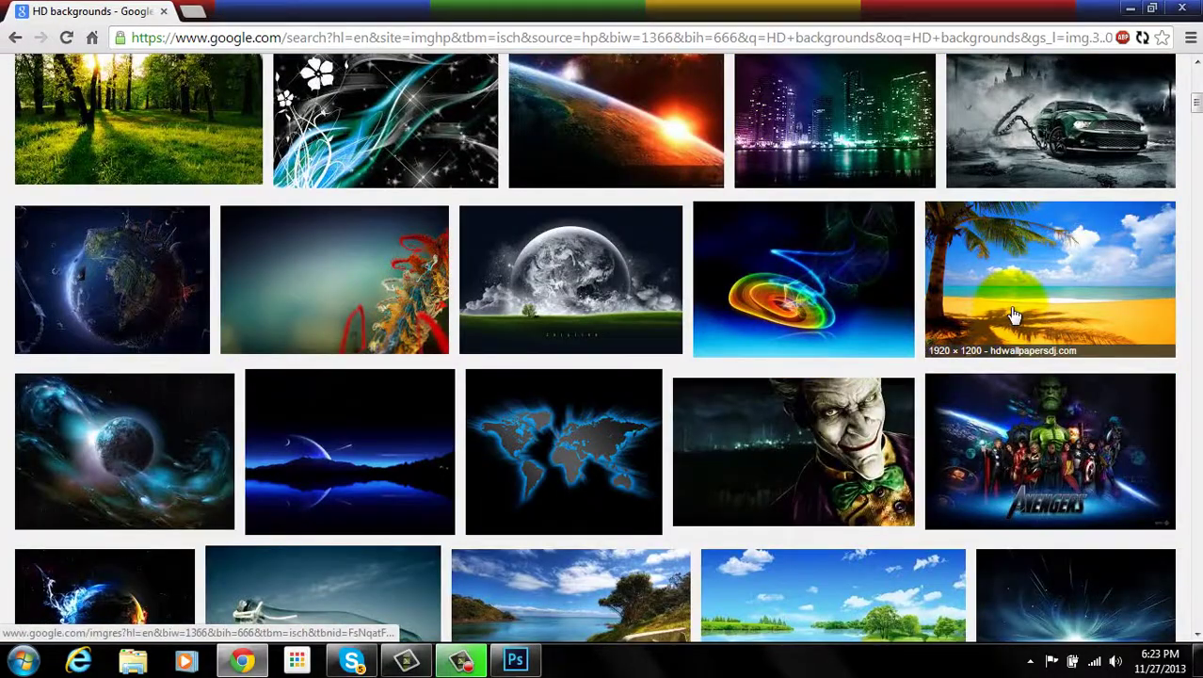
pyautogui.scroll(-5, 1014, 315)
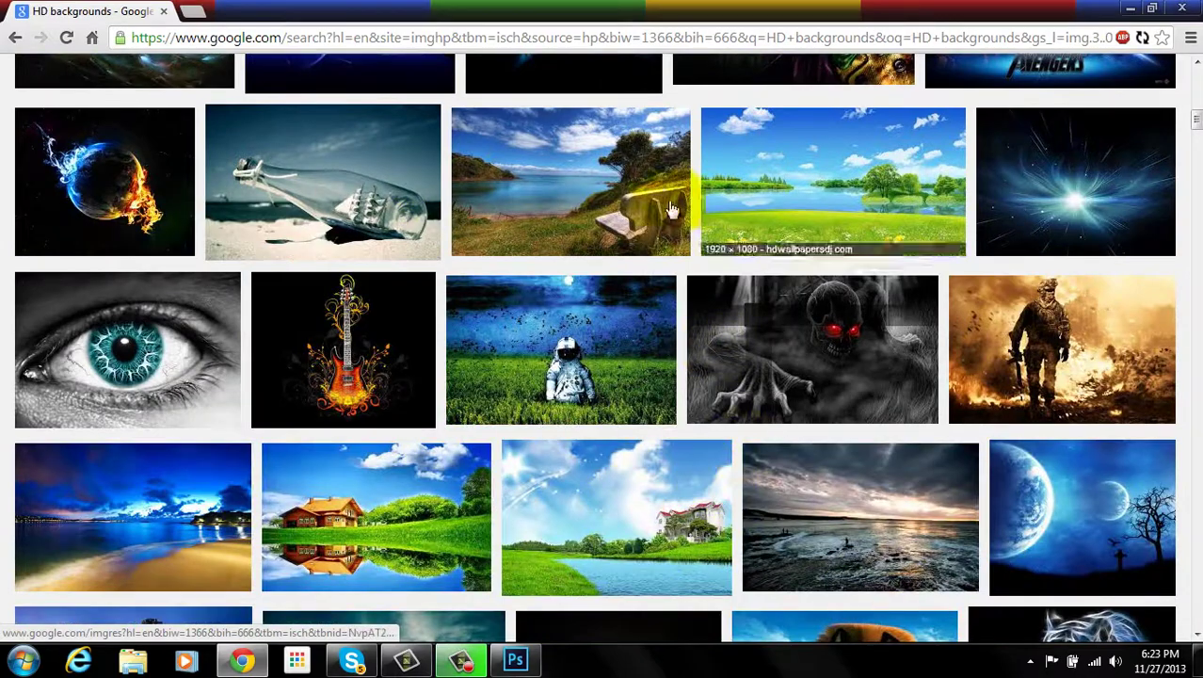
pyautogui.scroll(-3, 704, 261)
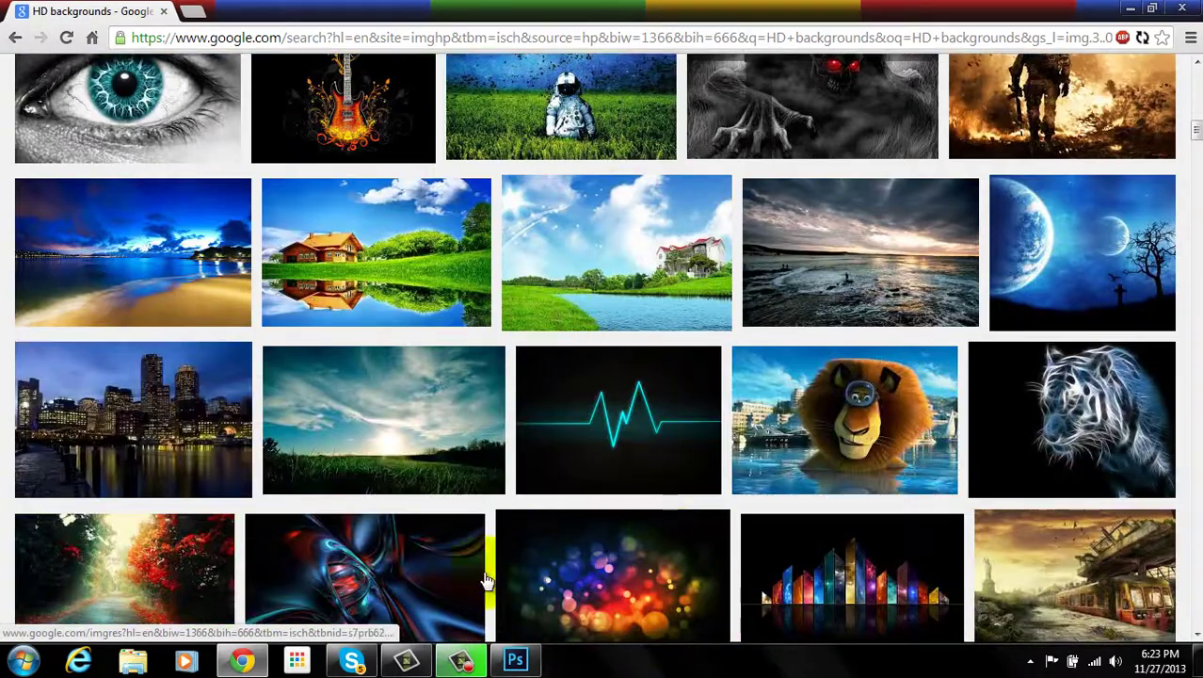
pyautogui.scroll(-2, 665, 349)
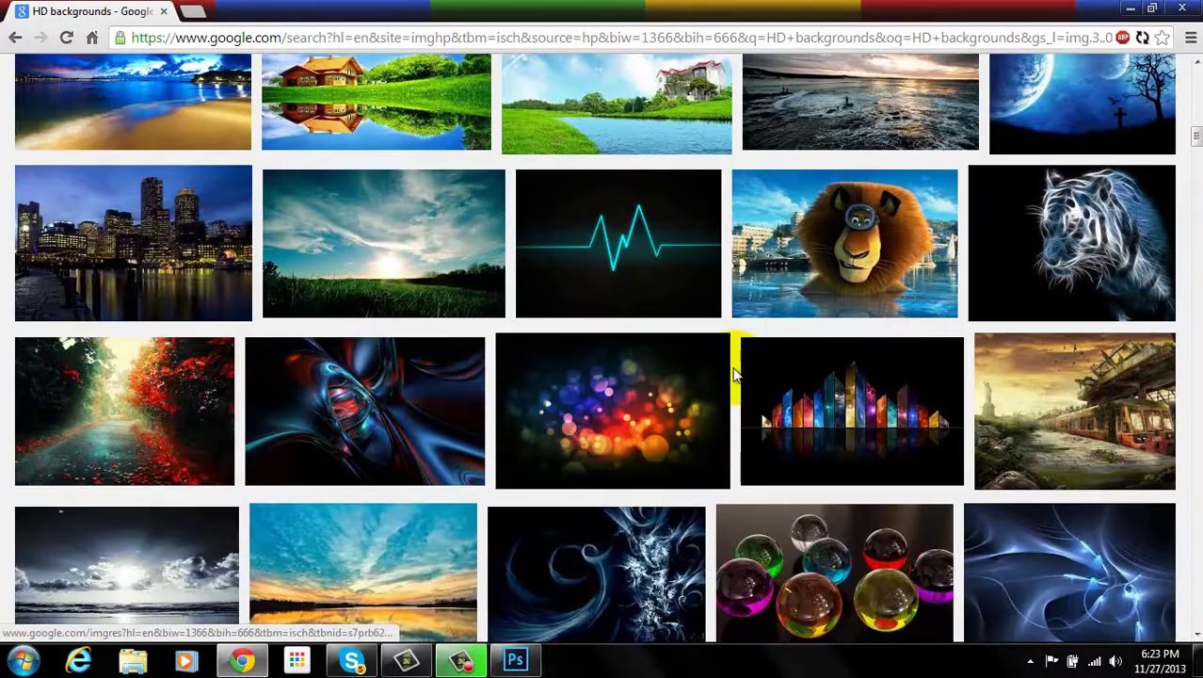
pyautogui.scroll(-4, 736, 374)
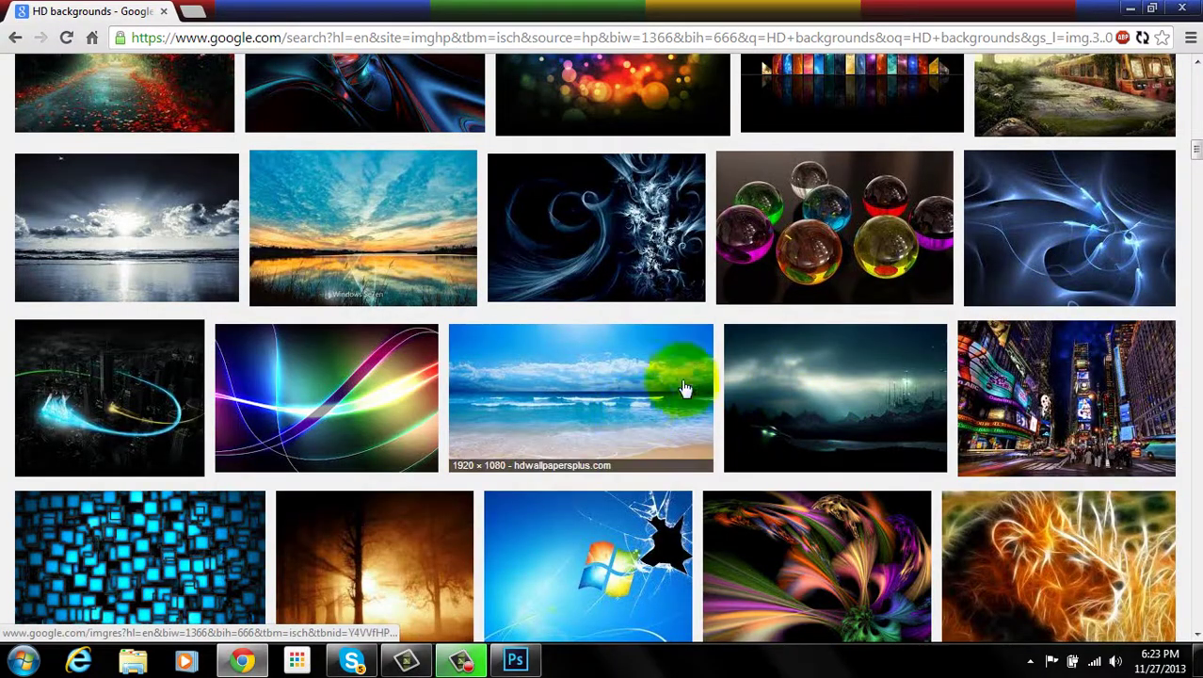
pyautogui.click(598, 387)
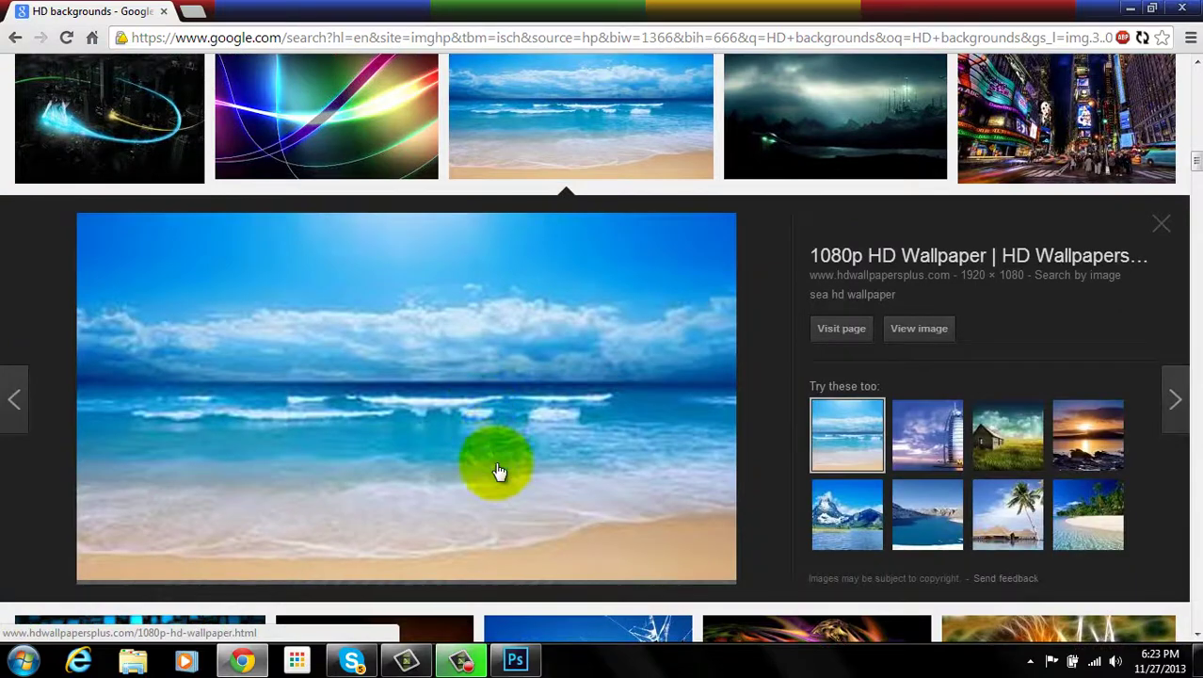
# Save the beach wallpaper as a JPEG image on the ALCHEMY (E:) drive under its suggested file name
pyautogui.rightClick(471, 455)
pyautogui.click(479, 206)
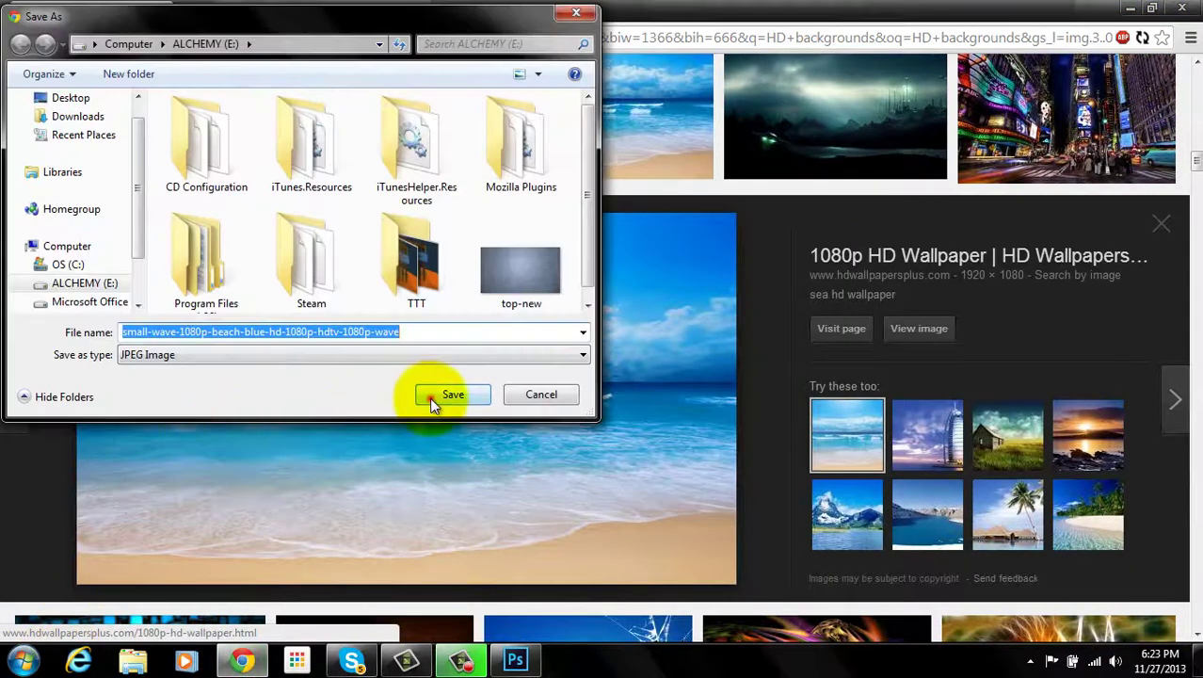
pyautogui.click(436, 400)
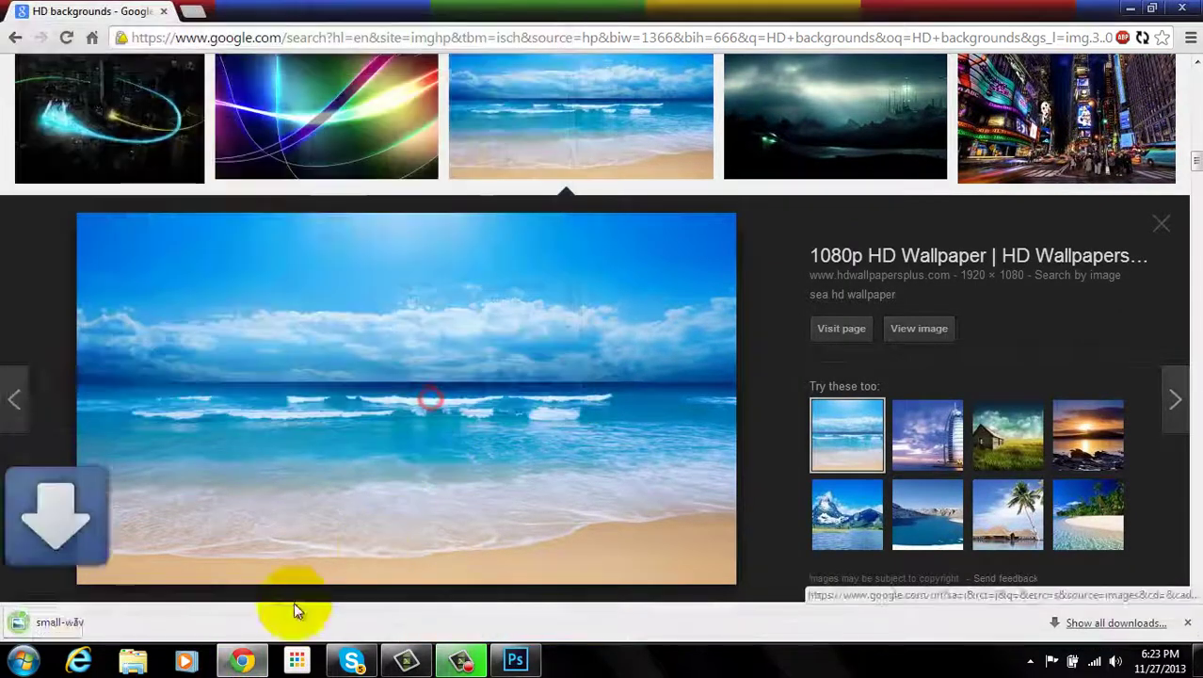
# Switch back to Photoshop and place the saved beach wallpaper in the Outro document so it fills the canvas
pyautogui.click(514, 661)
pyautogui.moveTo(514, 661); pyautogui.dragTo(544, 504)
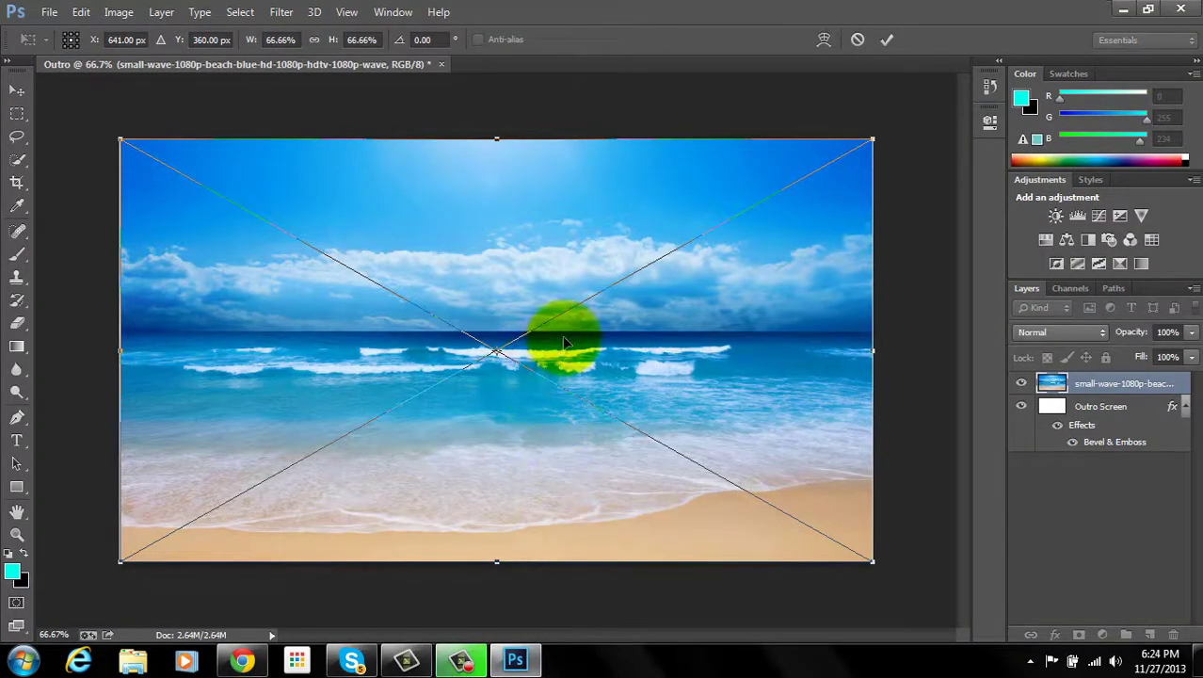
pyautogui.rightClick(579, 358)
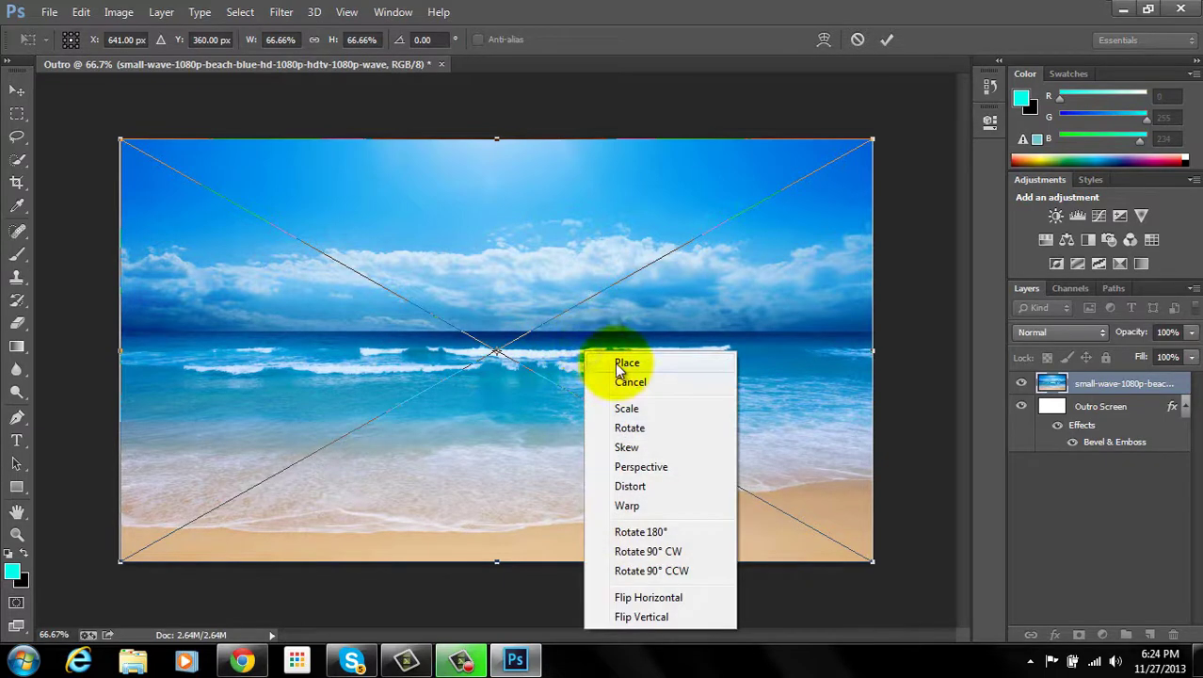
pyautogui.click(620, 360)
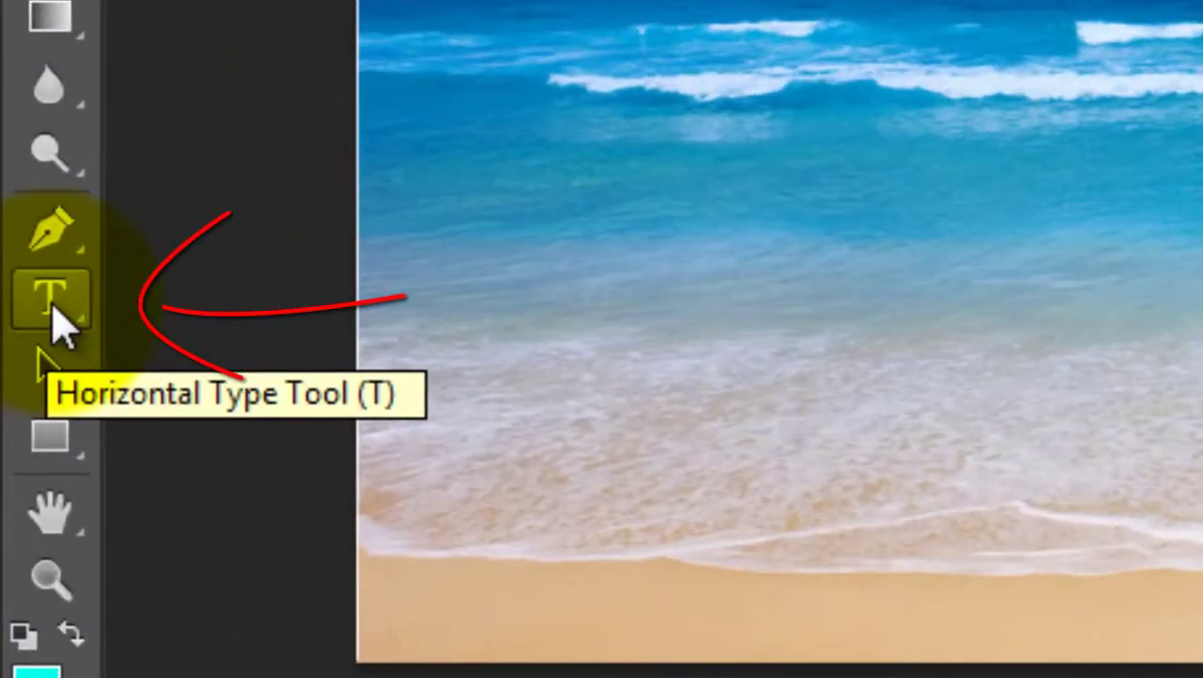
# Set the Horizontal Type tool's font to Baveuse and look at the available font sizes, leaving 200 pt
pyautogui.click(56, 311)
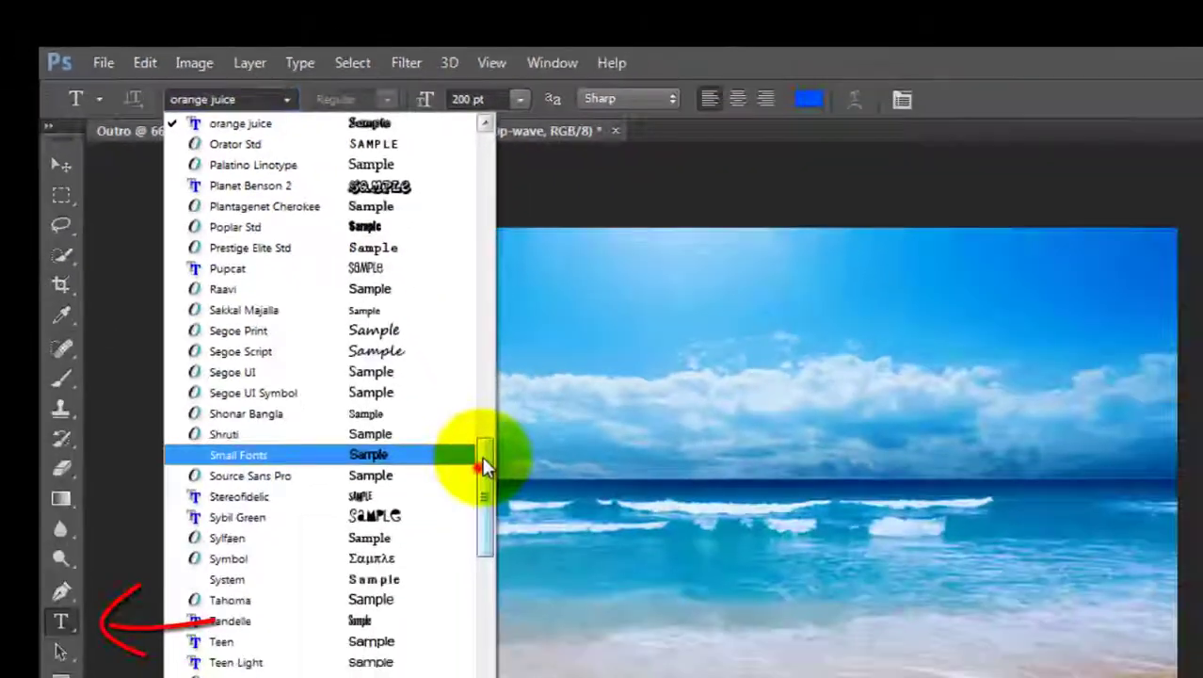
pyautogui.moveTo(482, 461); pyautogui.dragTo(497, 113)
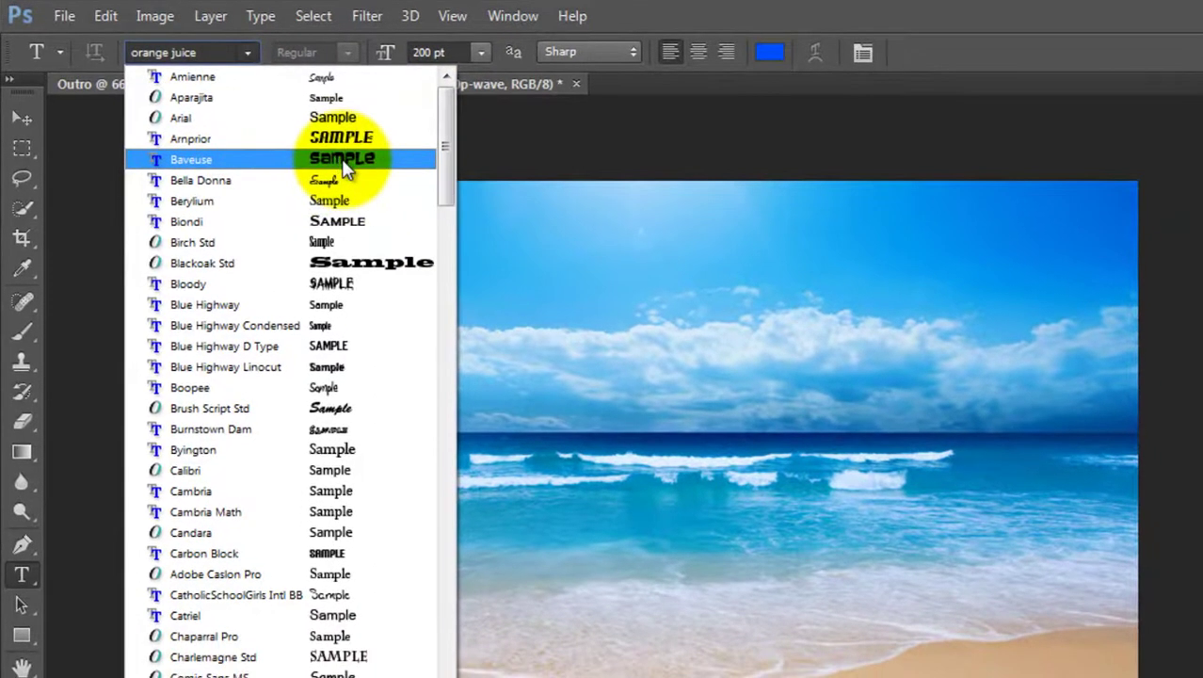
pyautogui.click(341, 160)
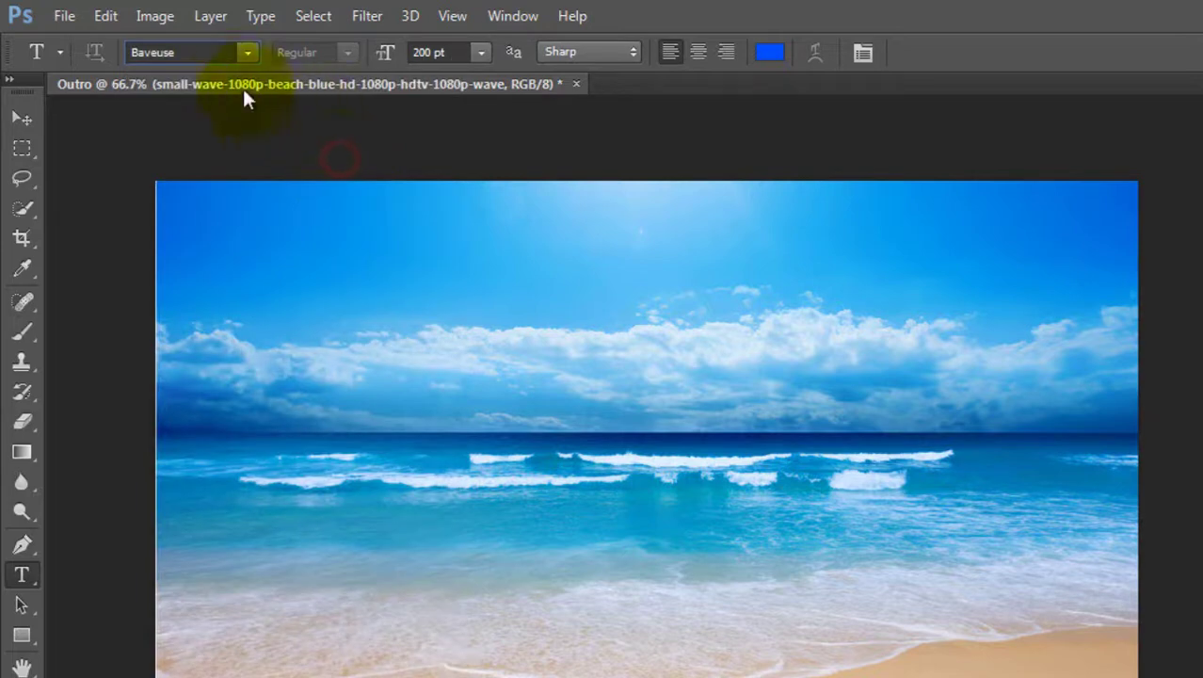
pyautogui.click(245, 53)
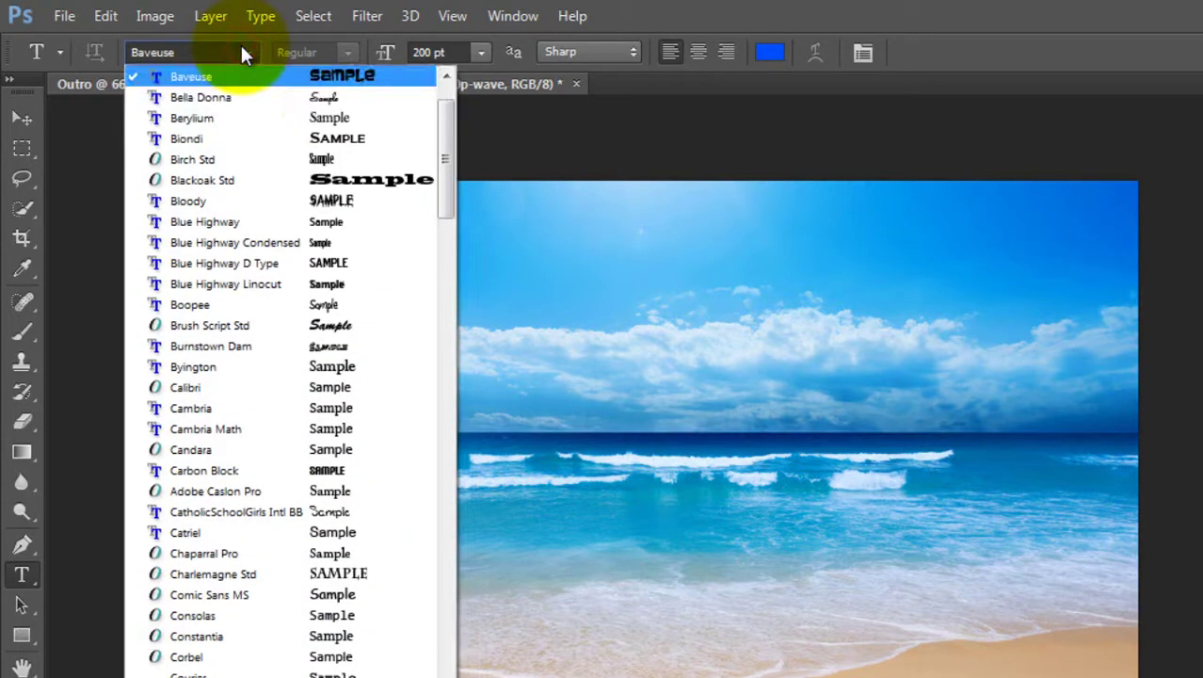
pyautogui.click(242, 53)
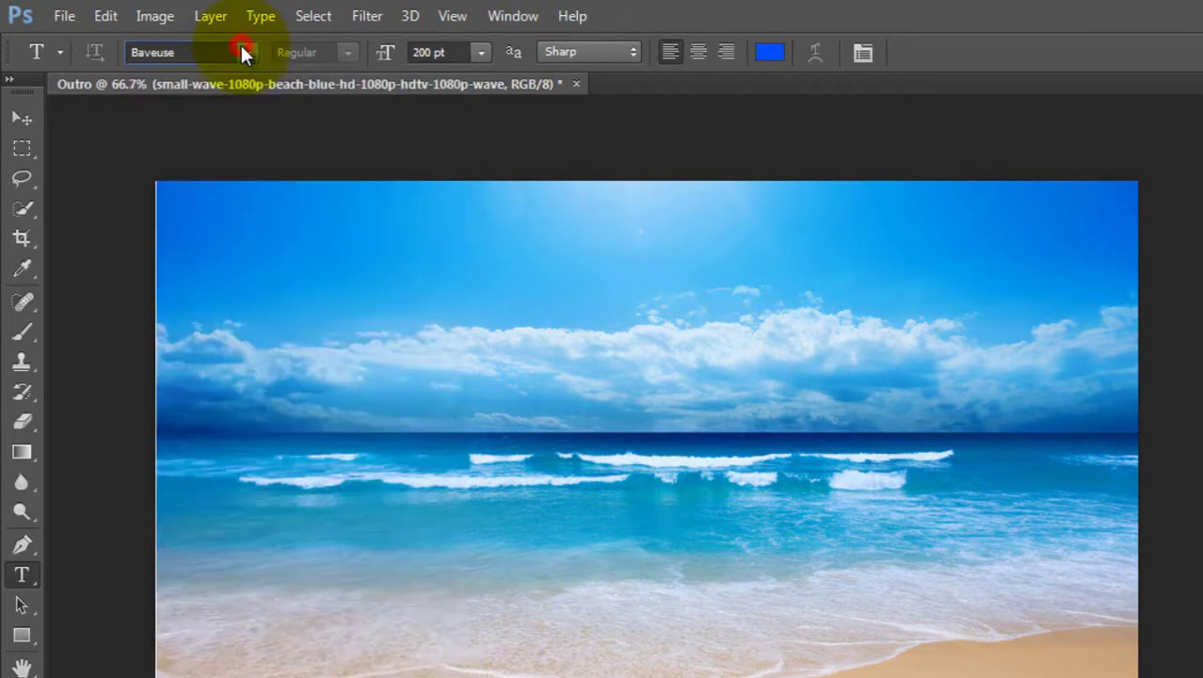
pyautogui.click(475, 52)
pyautogui.click(480, 53)
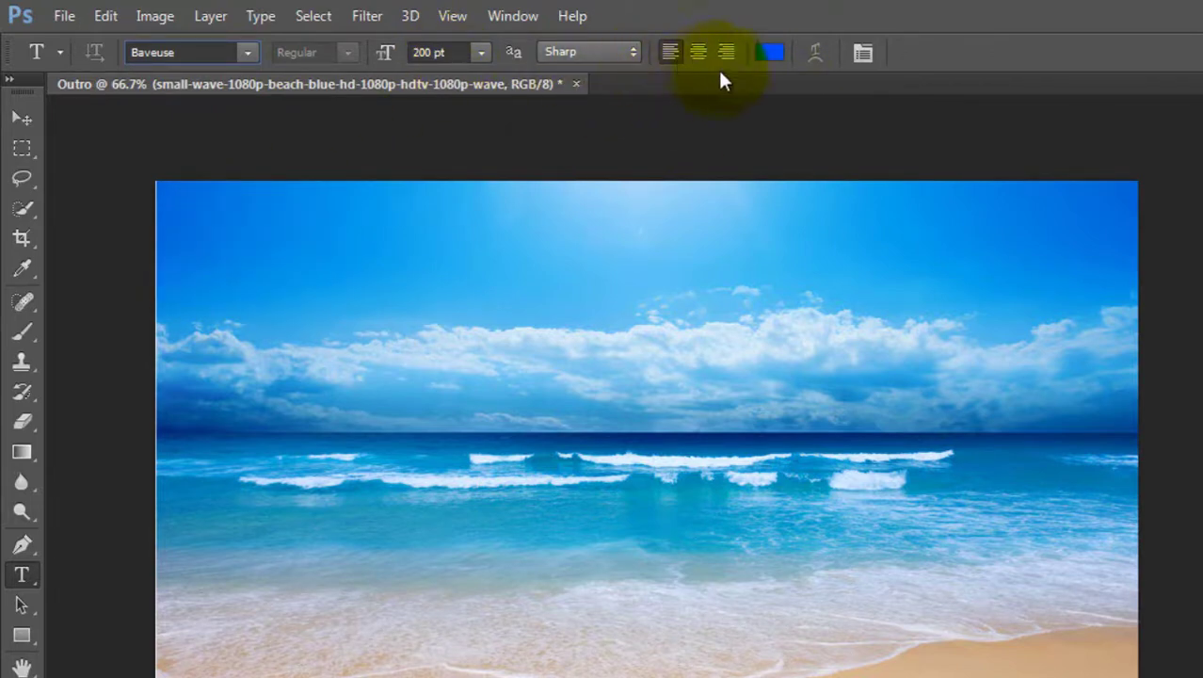
# Set the text colour to bright green 00ff0c
pyautogui.click(769, 54)
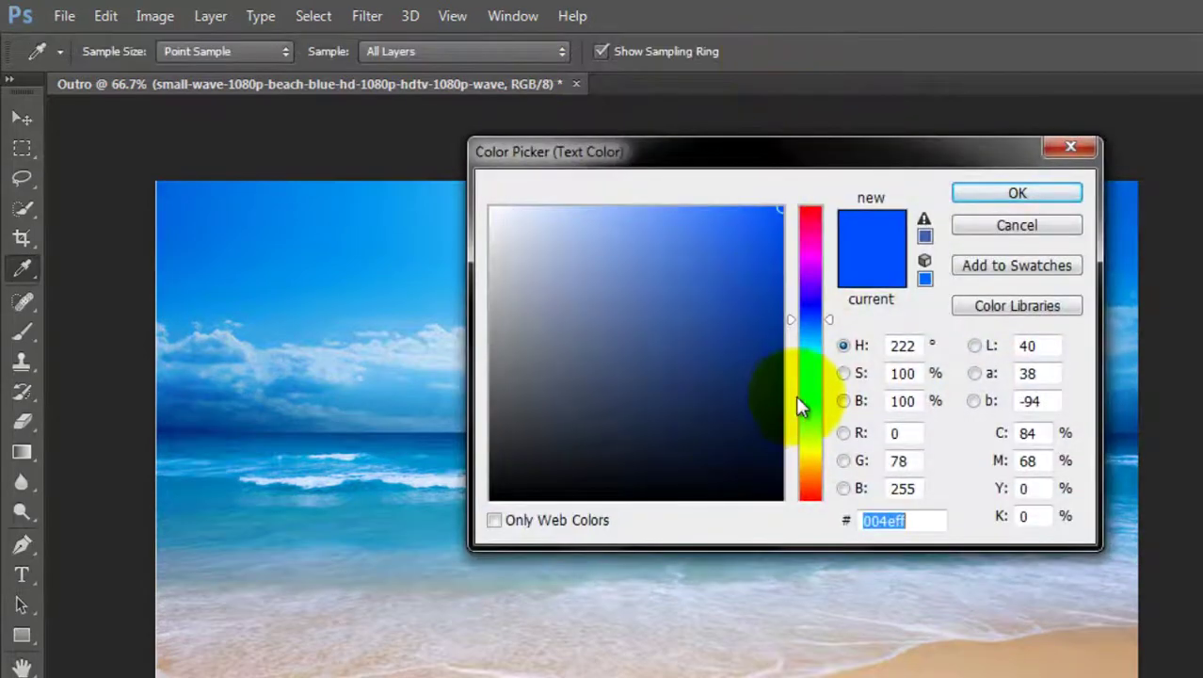
pyautogui.moveTo(810, 422); pyautogui.dragTo(807, 400)
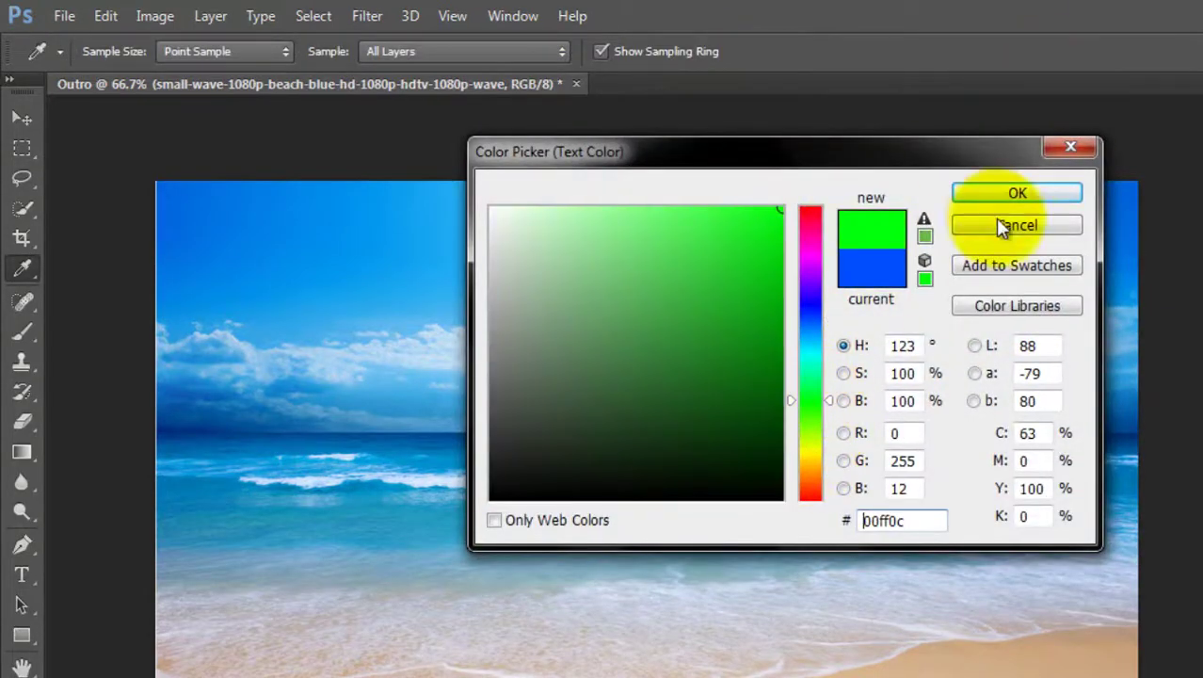
pyautogui.click(984, 188)
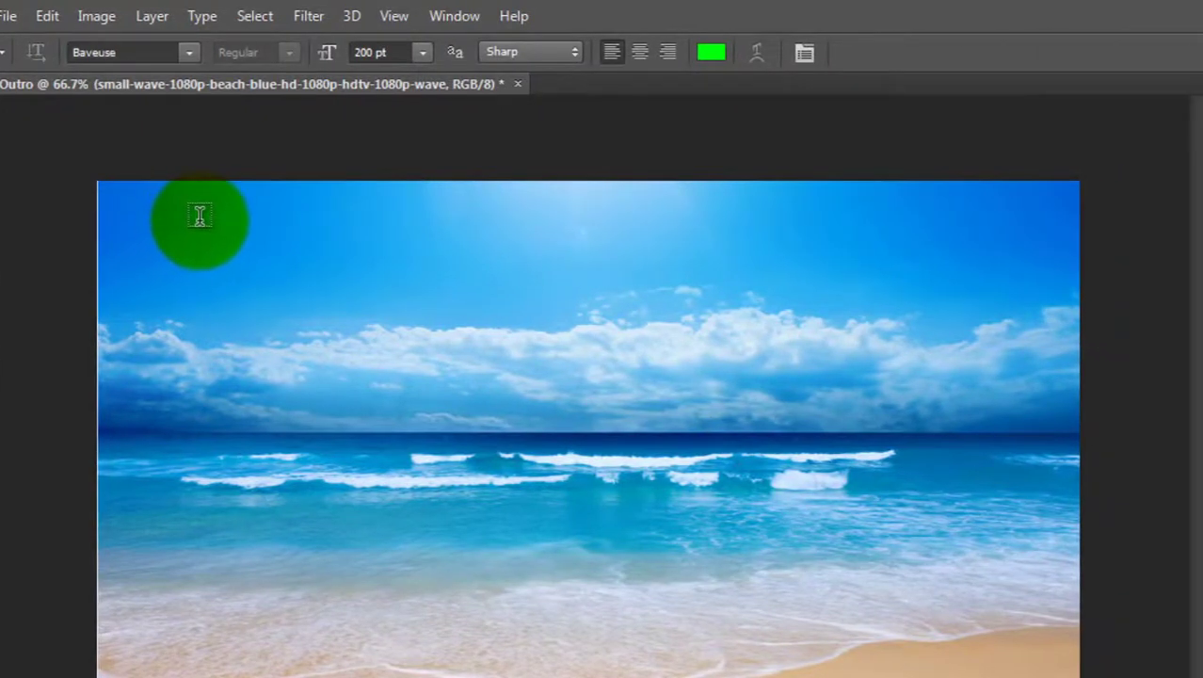
# Draw a wide text box across the sky and enter the title "Xyrecify" in it
pyautogui.moveTo(198, 218); pyautogui.dragTo(988, 381)
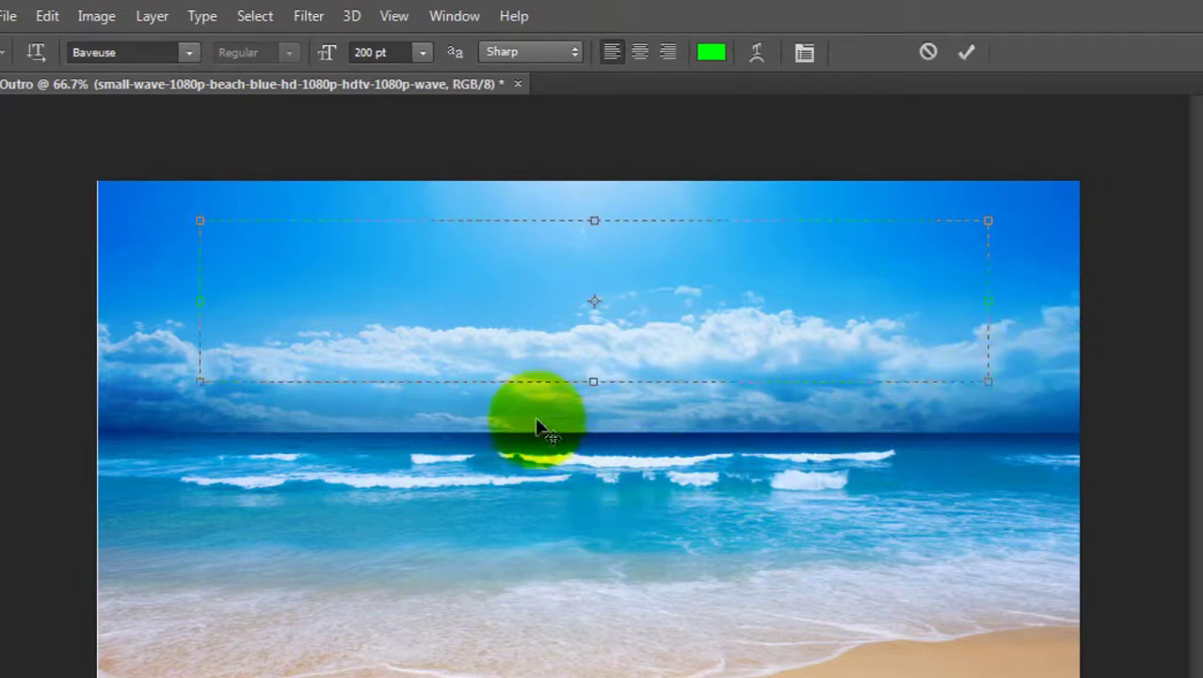
pyautogui.write('XYRec')
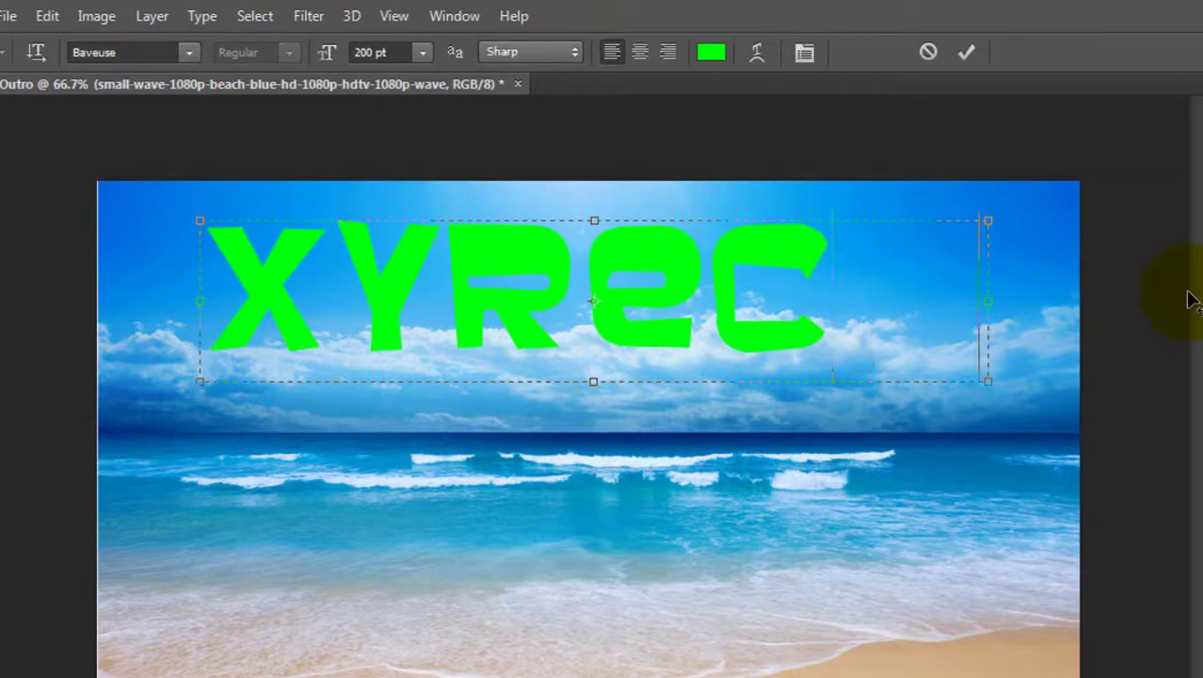
pyautogui.write('l-')
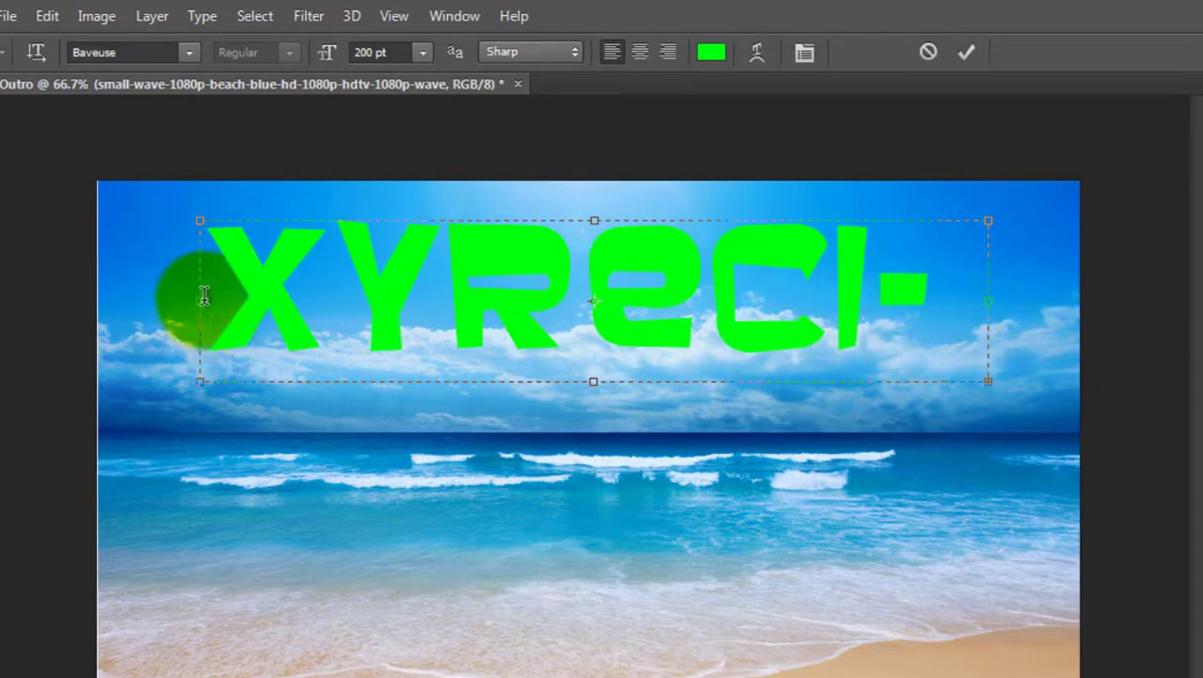
# Widen the title's text box to the canvas's right edge, adjust its left edge to centre the word, and commit the text
pyautogui.moveTo(196, 306); pyautogui.dragTo(97, 311)
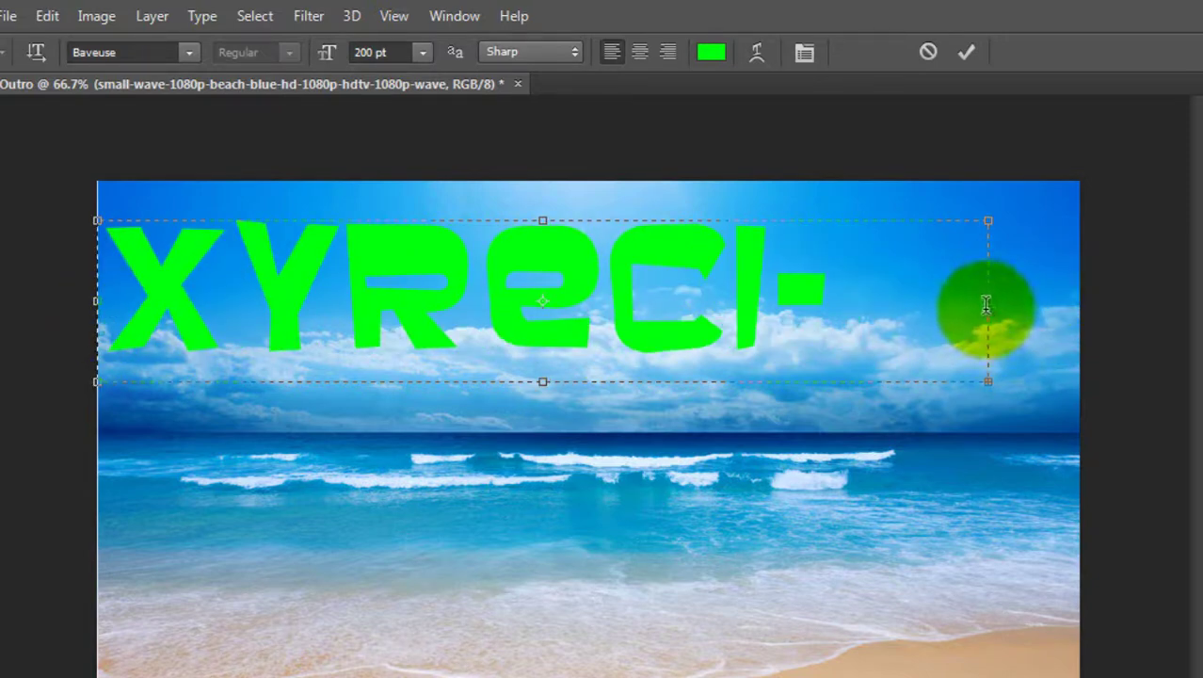
pyautogui.moveTo(985, 307); pyautogui.dragTo(1080, 303)
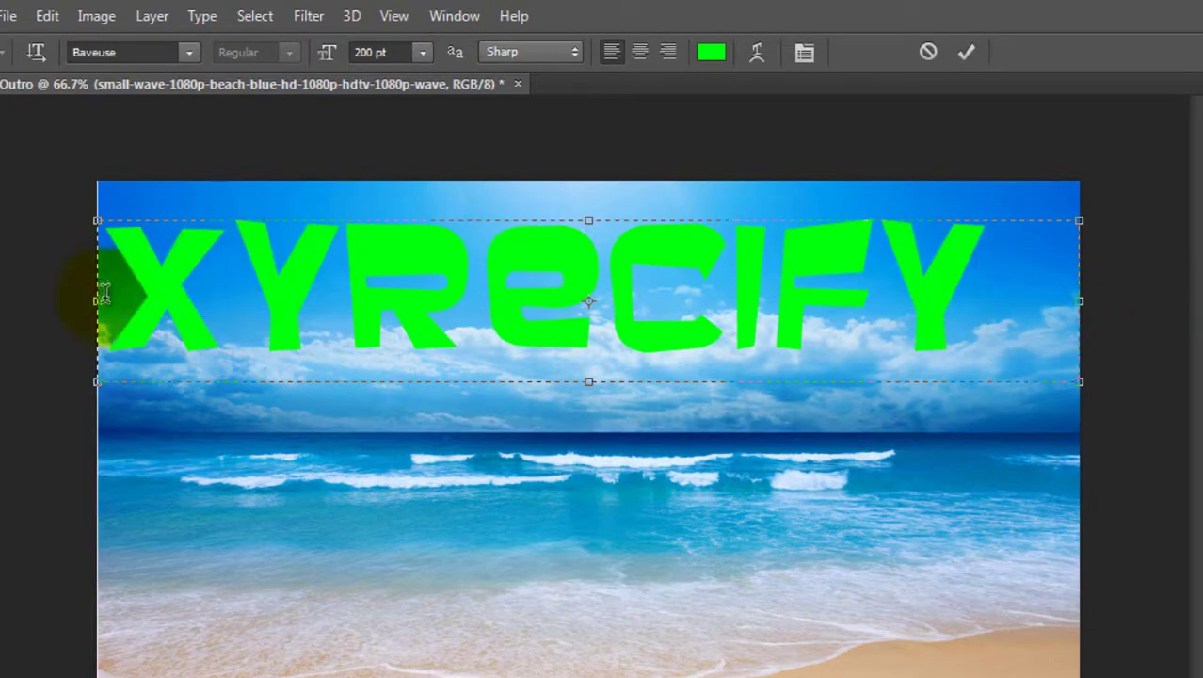
pyautogui.moveTo(97, 307); pyautogui.dragTo(141, 302)
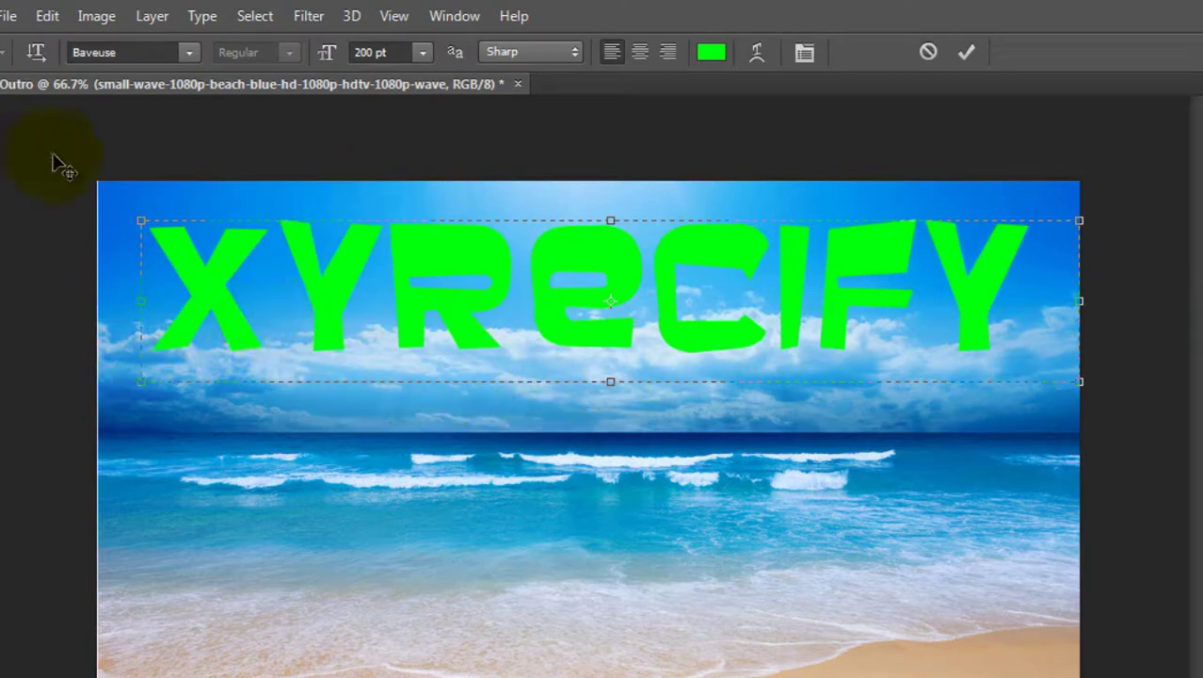
pyautogui.hotkey('ctrl', 'Return')
pyautogui.press('v')
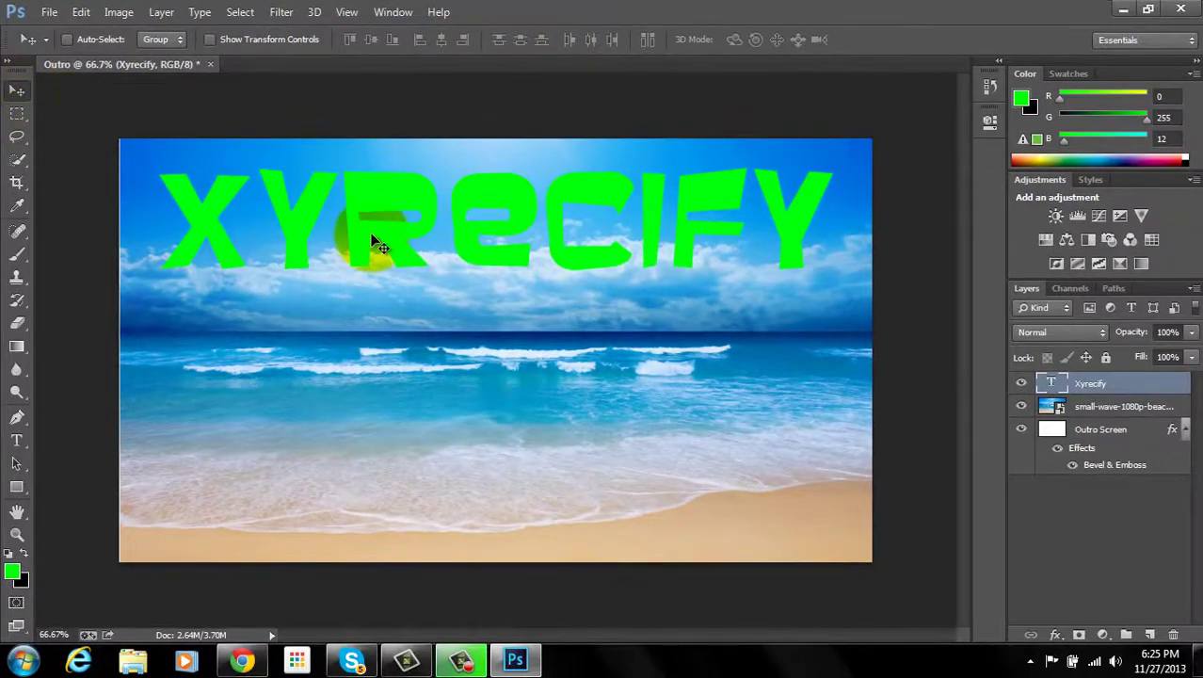
# Open the Xyrecify text layer's blending options and enable Bevel & Emboss with Contour, leaving Texture off
pyautogui.moveTo(377, 243)
pyautogui.mouseDown()
pyautogui.moveTo(414, 362)
pyautogui.moveTo(372, 283)
pyautogui.moveTo(382, 243)
pyautogui.mouseUp()
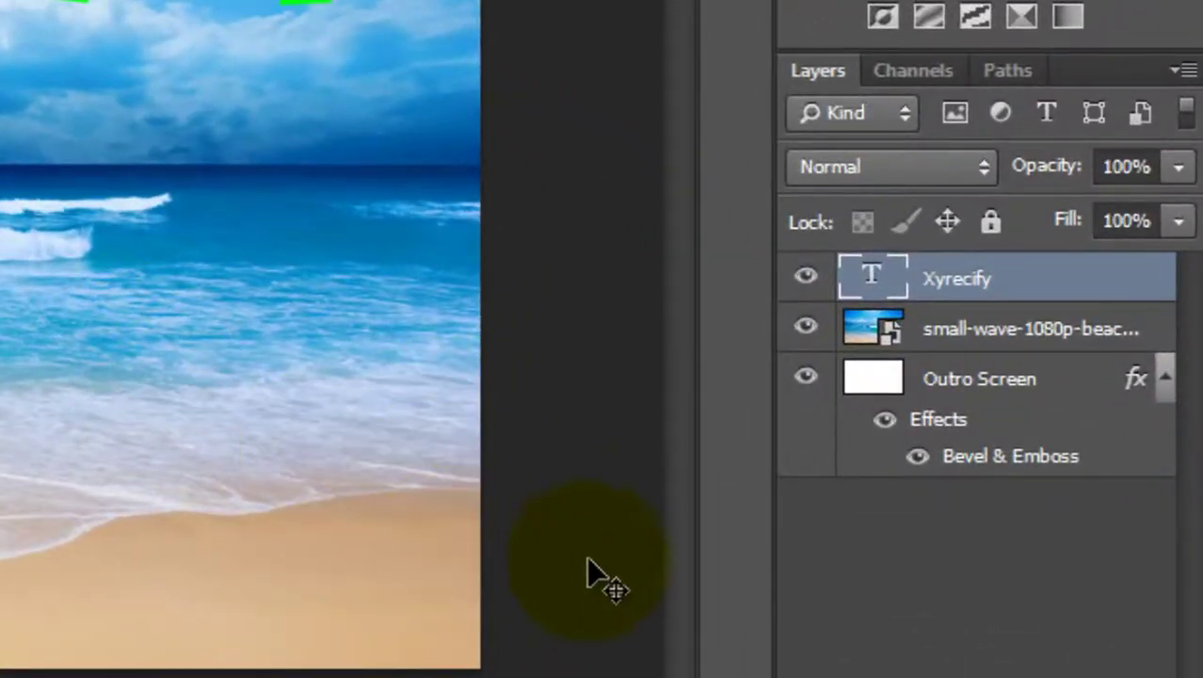
pyautogui.rightClick(923, 290)
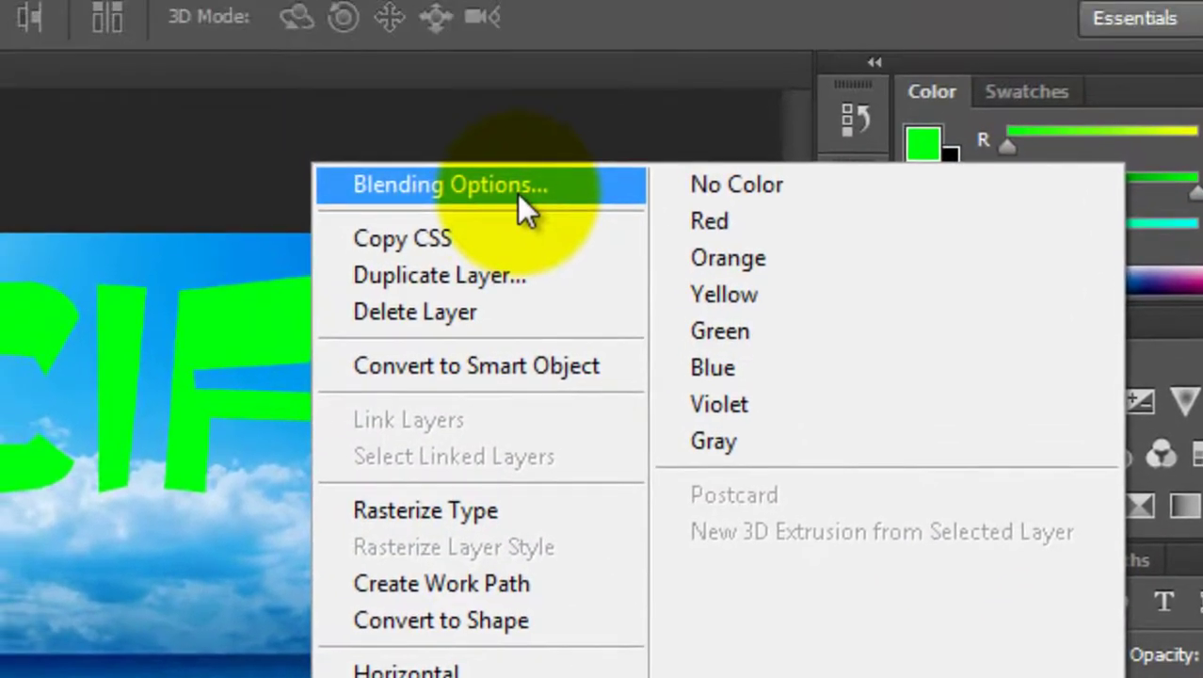
pyautogui.click(498, 98)
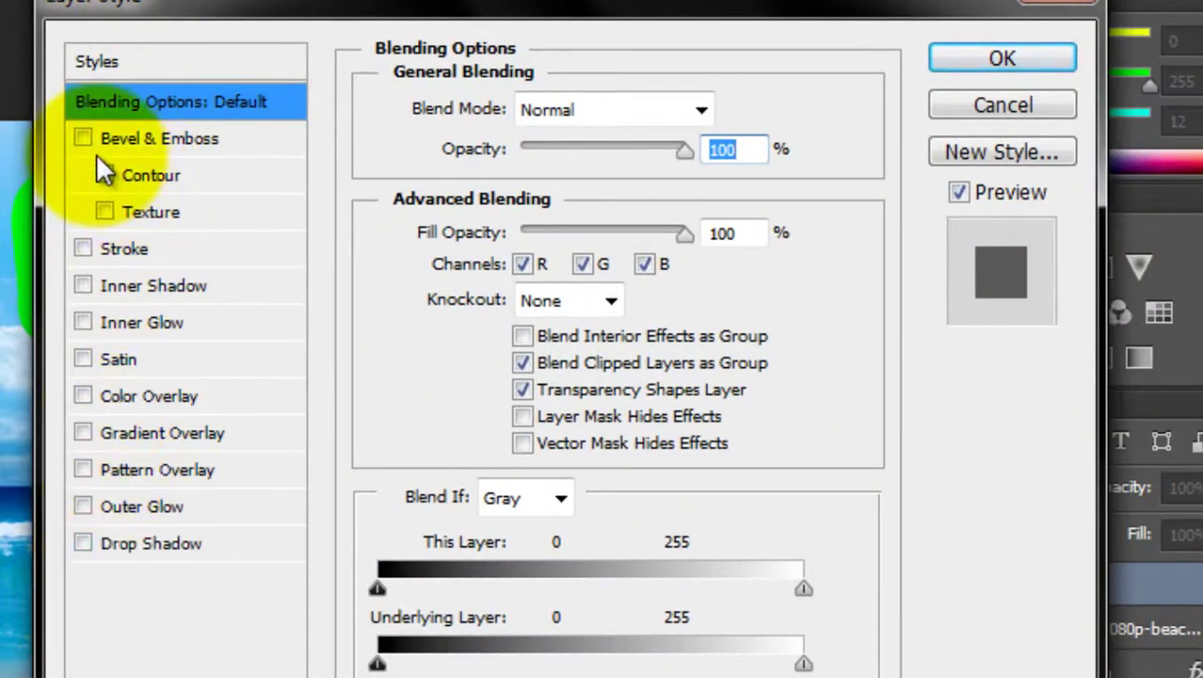
pyautogui.click(104, 212)
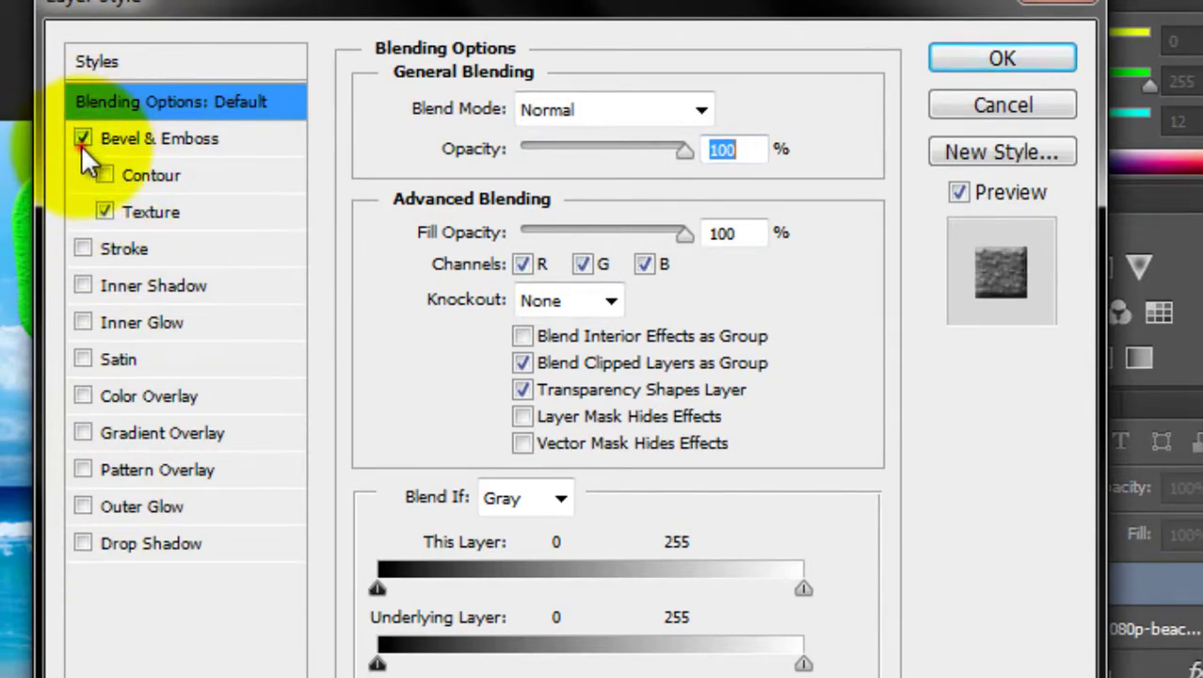
pyautogui.click(82, 141)
pyautogui.click(103, 174)
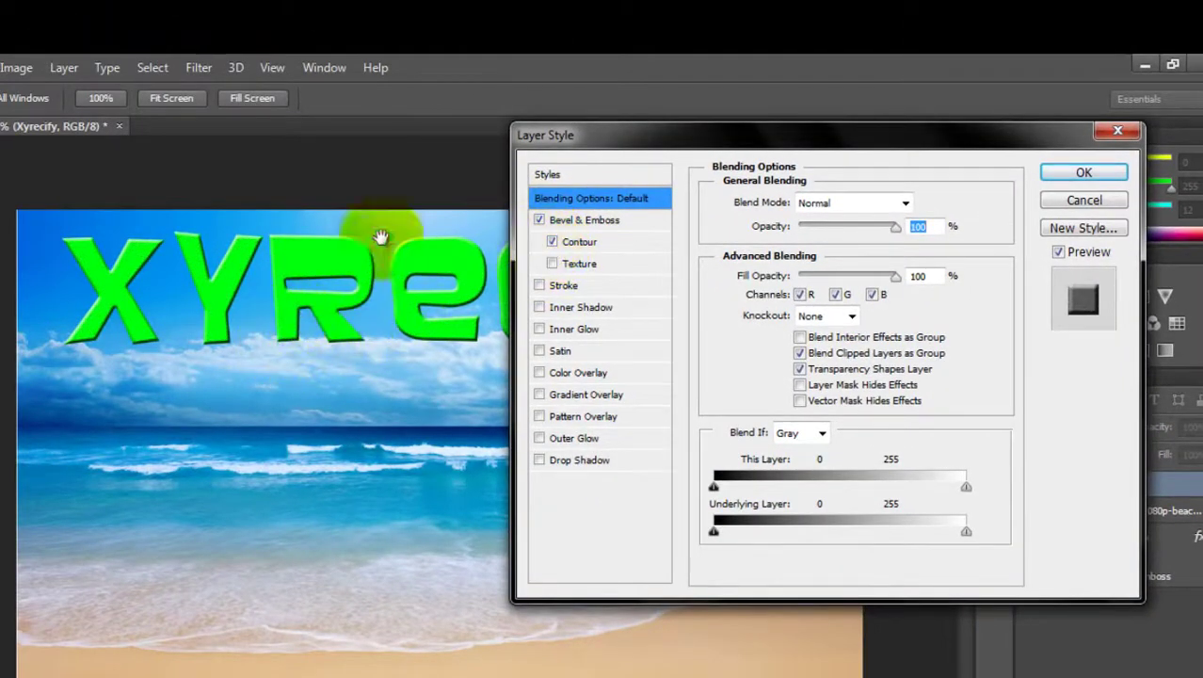
# Add a black outside stroke to the title, trying red before restoring black, and set its size to 9 px
pyautogui.click(540, 285)
pyautogui.click(588, 286)
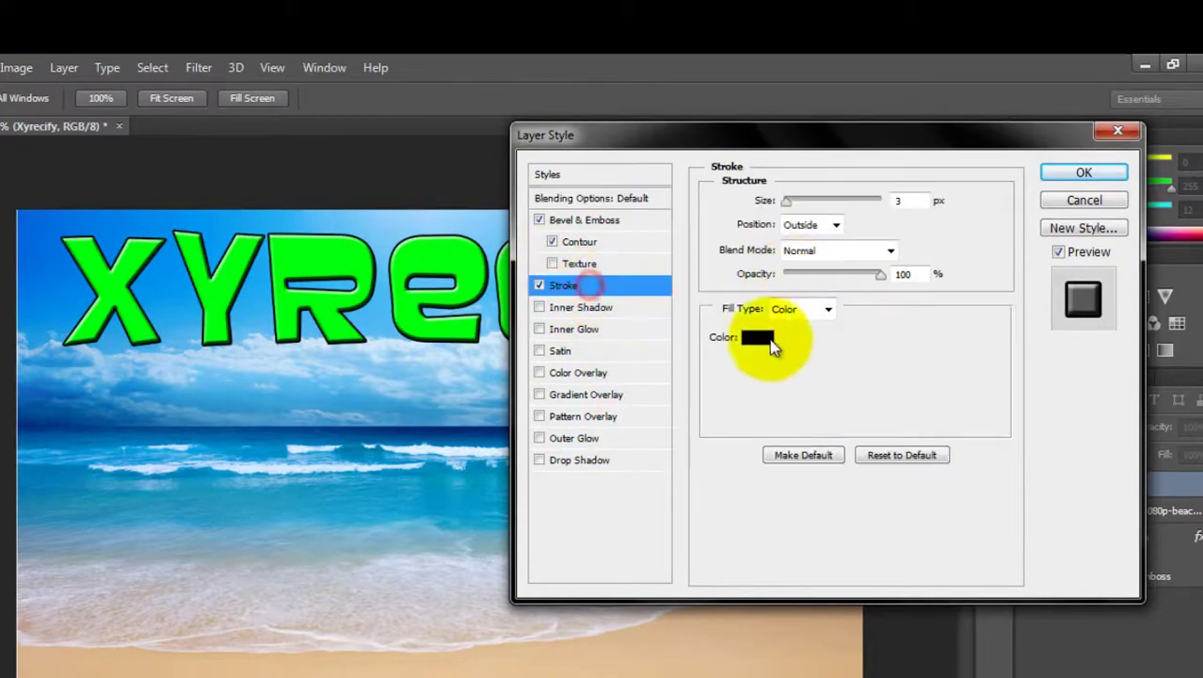
pyautogui.click(758, 339)
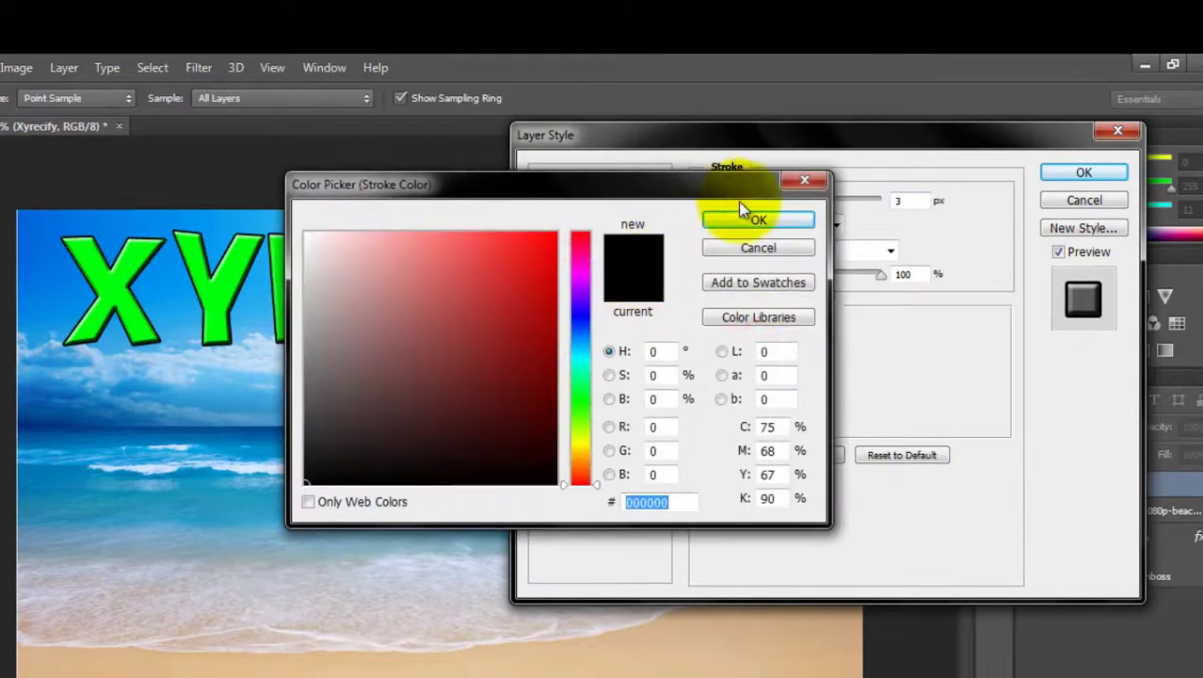
pyautogui.click(795, 186)
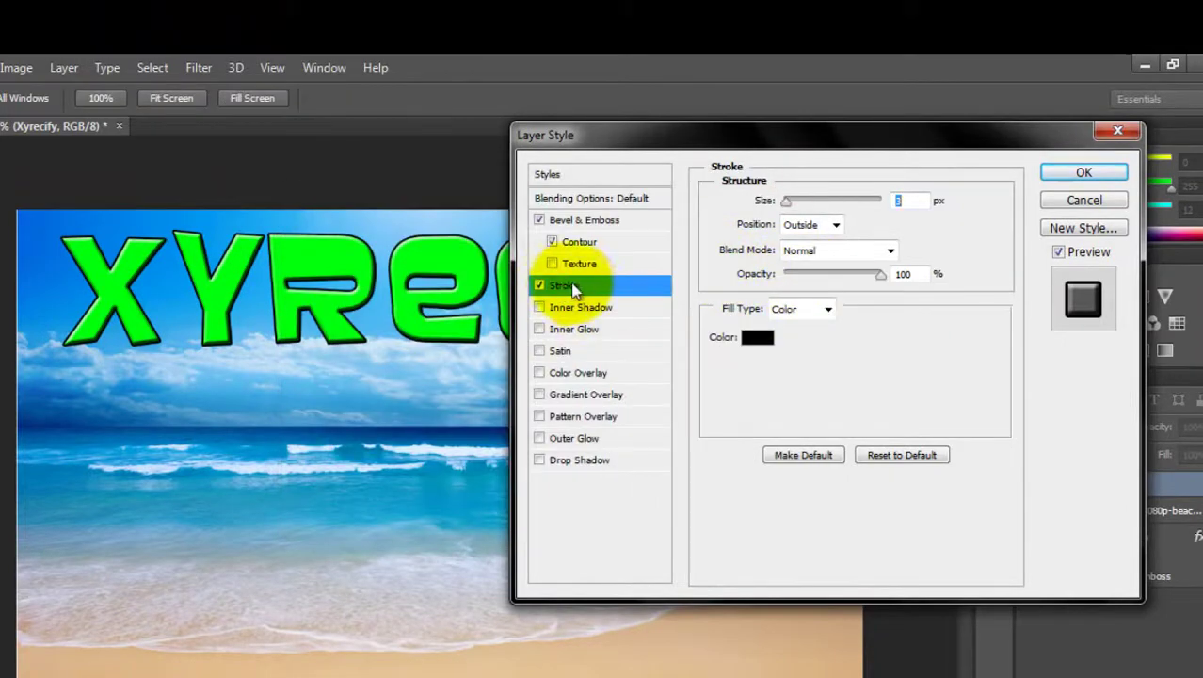
pyautogui.click(758, 351)
pyautogui.click(557, 233)
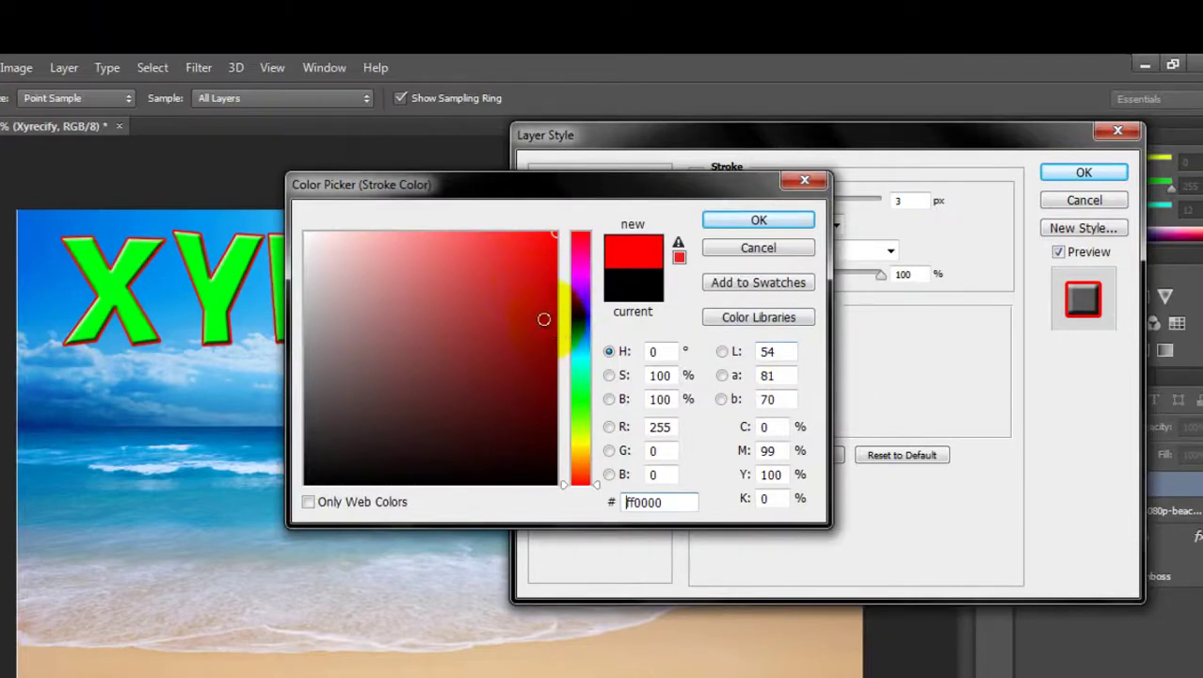
pyautogui.click(633, 284)
pyautogui.click(729, 219)
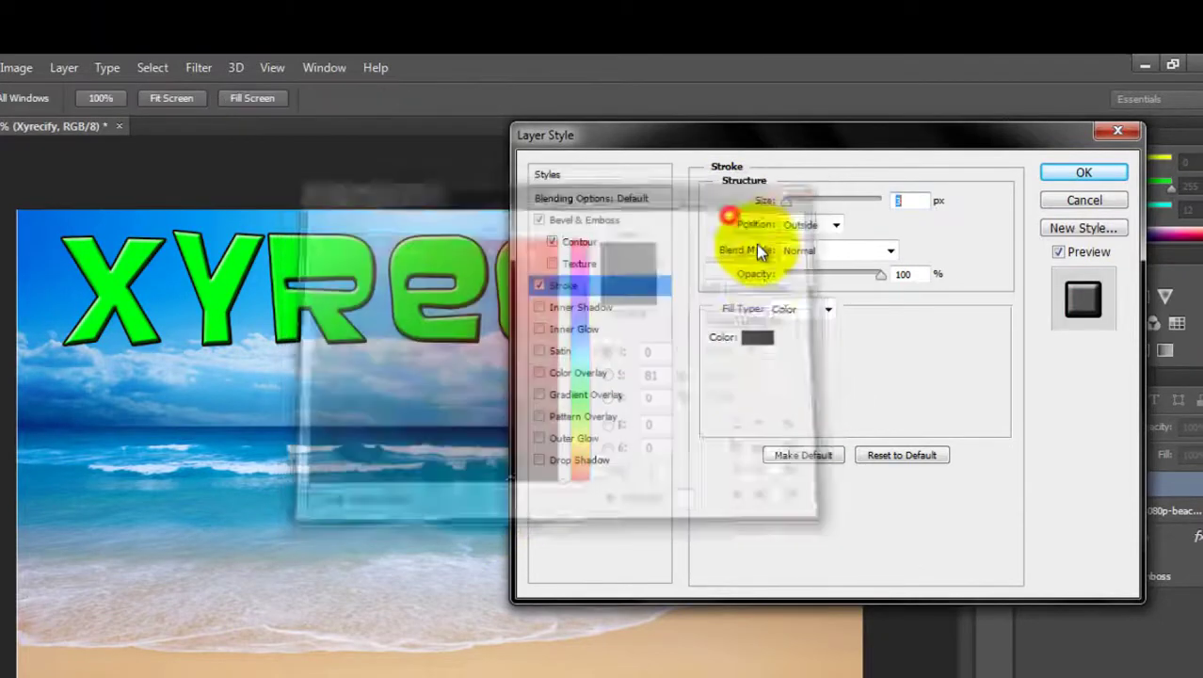
pyautogui.moveTo(785, 203)
pyautogui.mouseDown()
pyautogui.moveTo(830, 198)
pyautogui.moveTo(792, 206)
pyautogui.mouseUp()
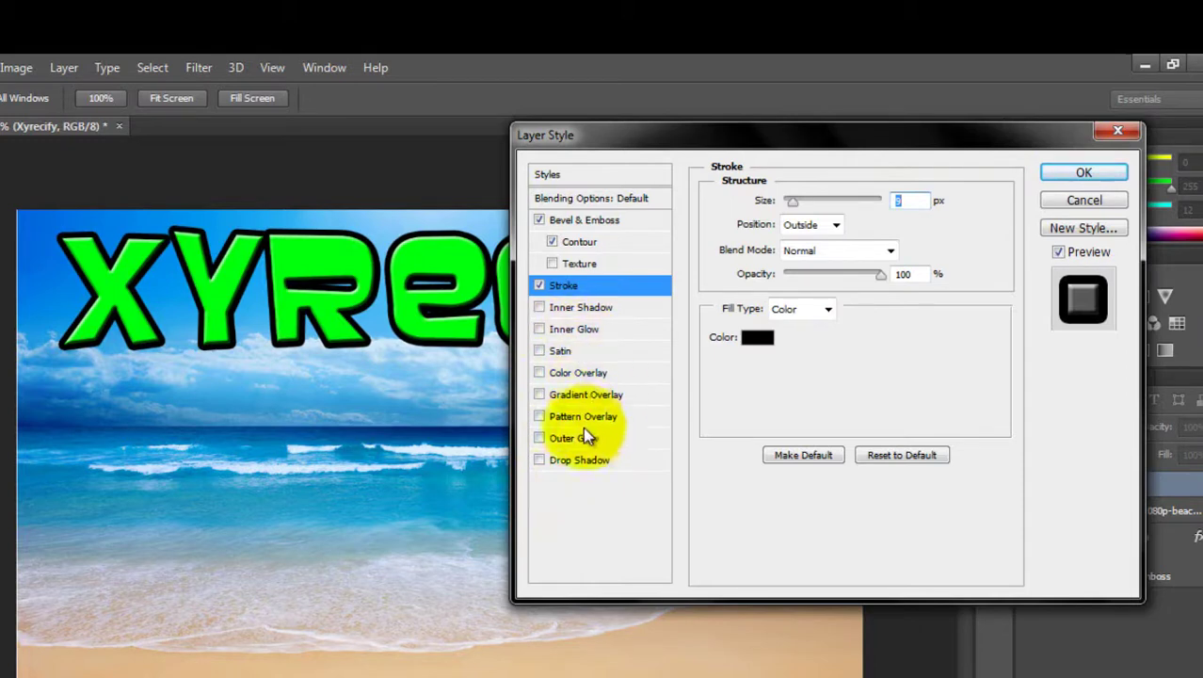
# Preview a gradient overlay and turn it off, add a drop shadow with a larger distance, and apply the title's layer style
pyautogui.click(539, 396)
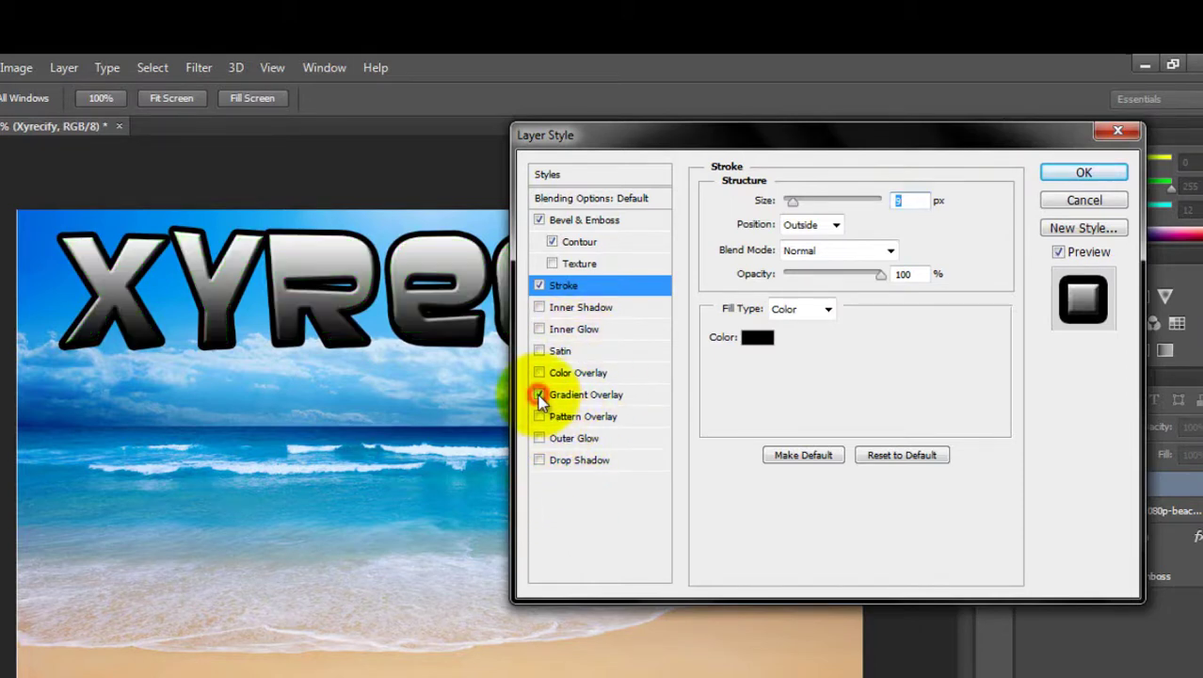
pyautogui.click(540, 397)
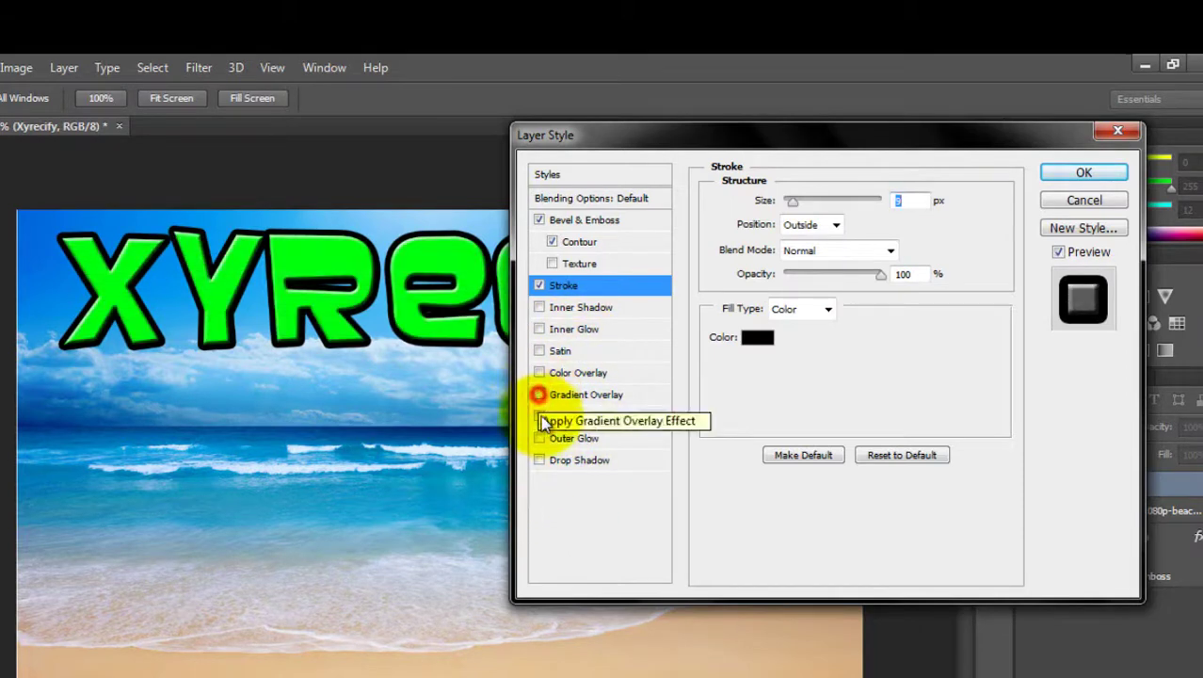
pyautogui.click(565, 461)
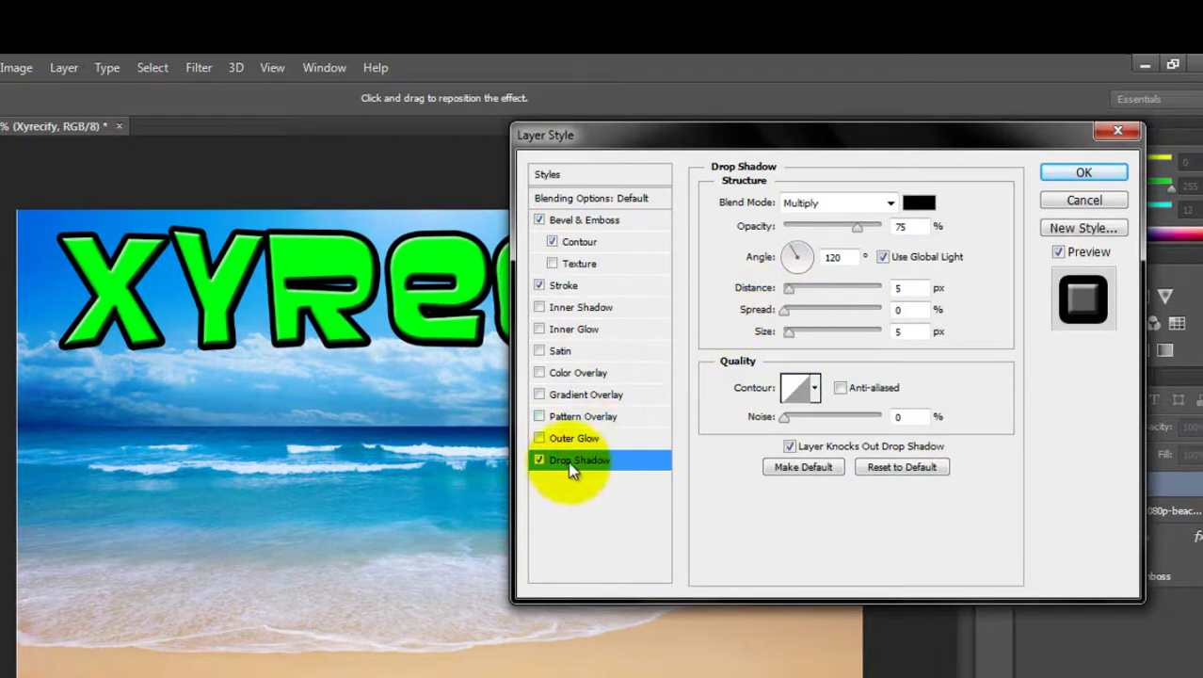
pyautogui.moveTo(789, 291); pyautogui.dragTo(820, 309)
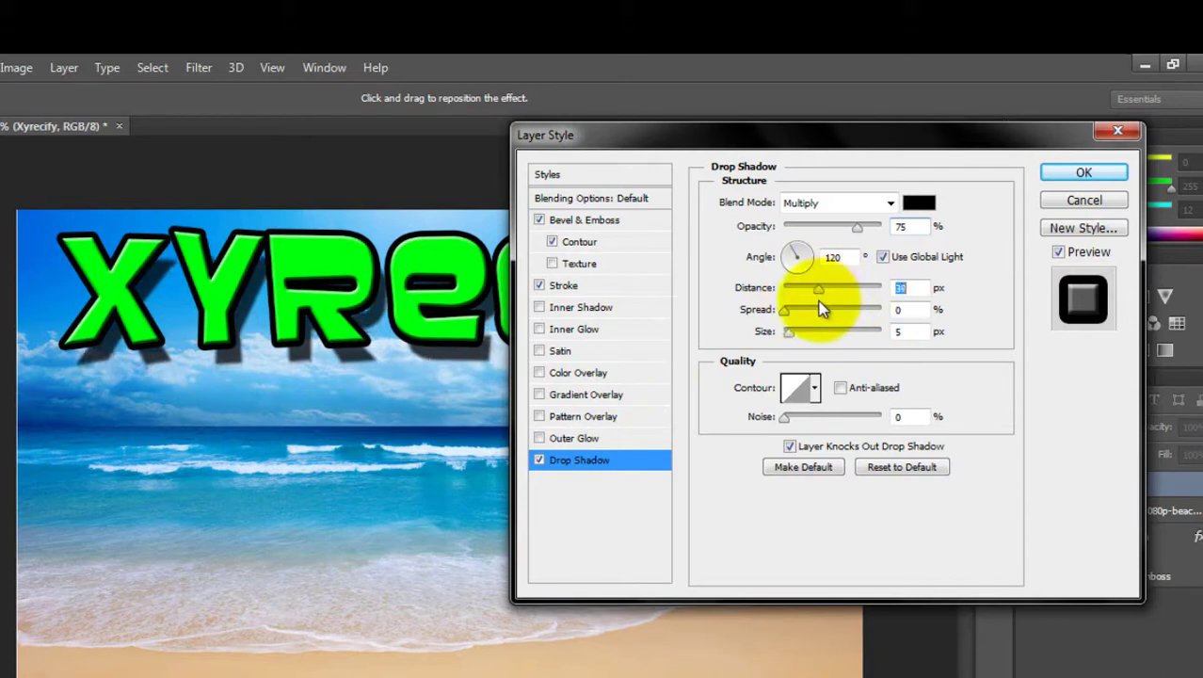
pyautogui.click(1084, 172)
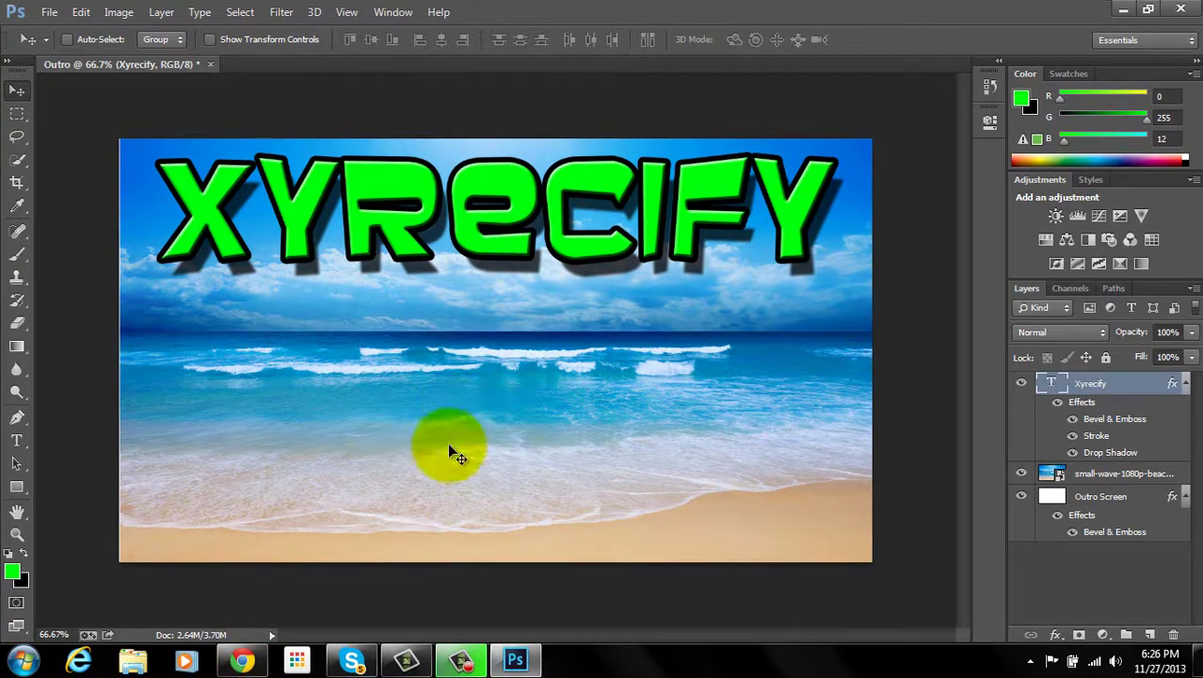
# Switch to Chrome, close the beach wallpaper preview and search Google Images for "twitter logo"
pyautogui.click(242, 661)
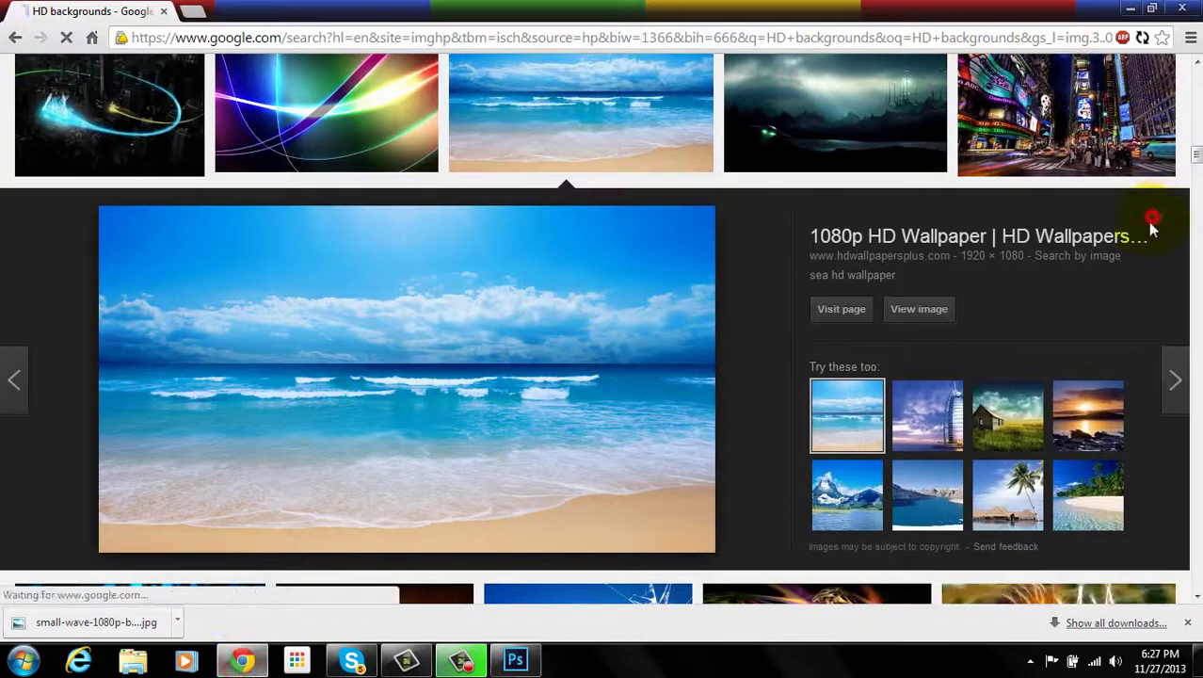
pyautogui.click(1153, 222)
pyautogui.scroll(15, 631, 202)
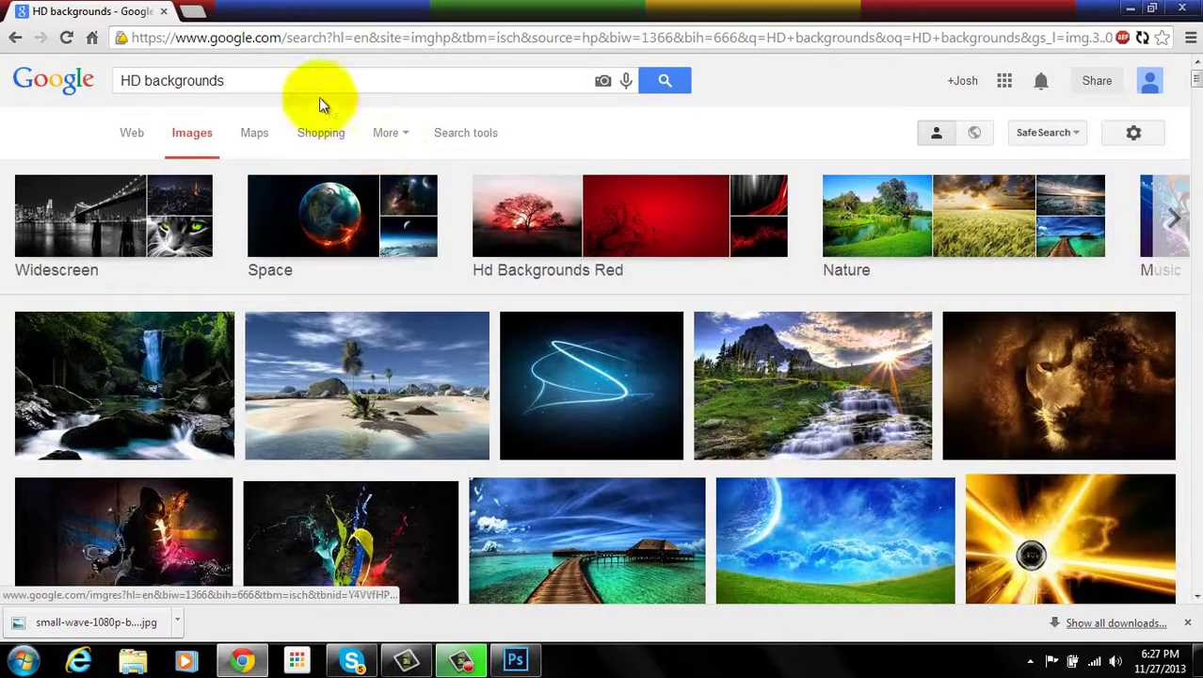
pyautogui.moveTo(290, 83); pyautogui.dragTo(132, 80)
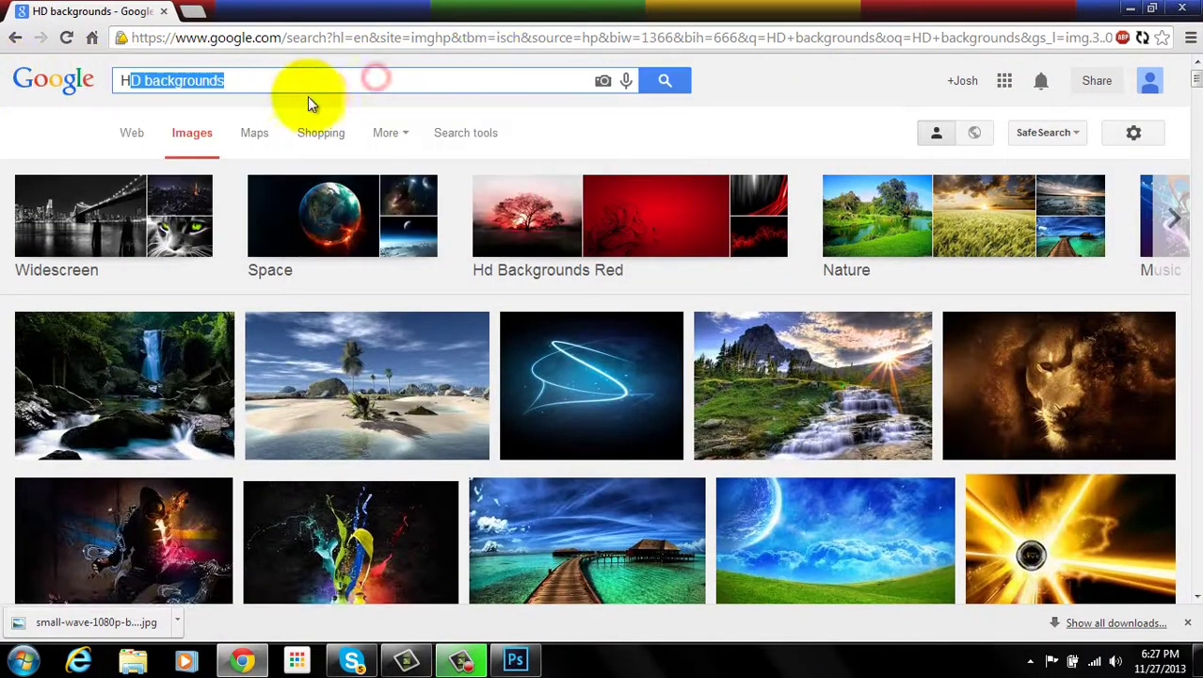
pyautogui.tripleClick(295, 83)
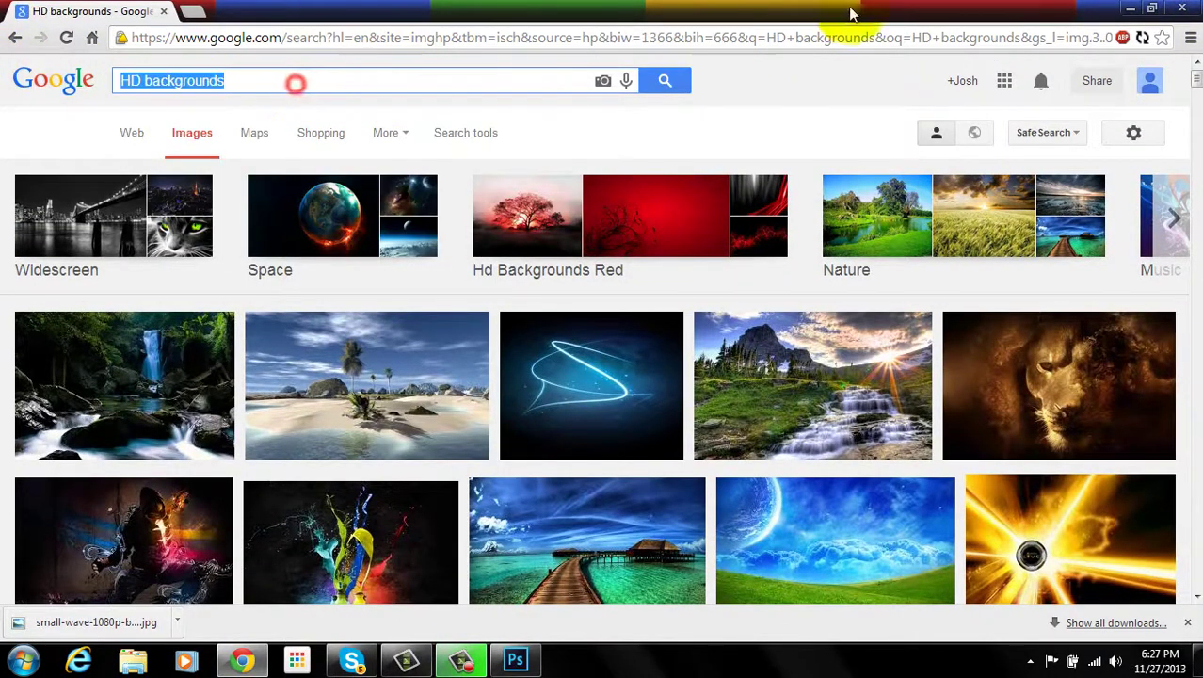
pyautogui.write('twitter k')
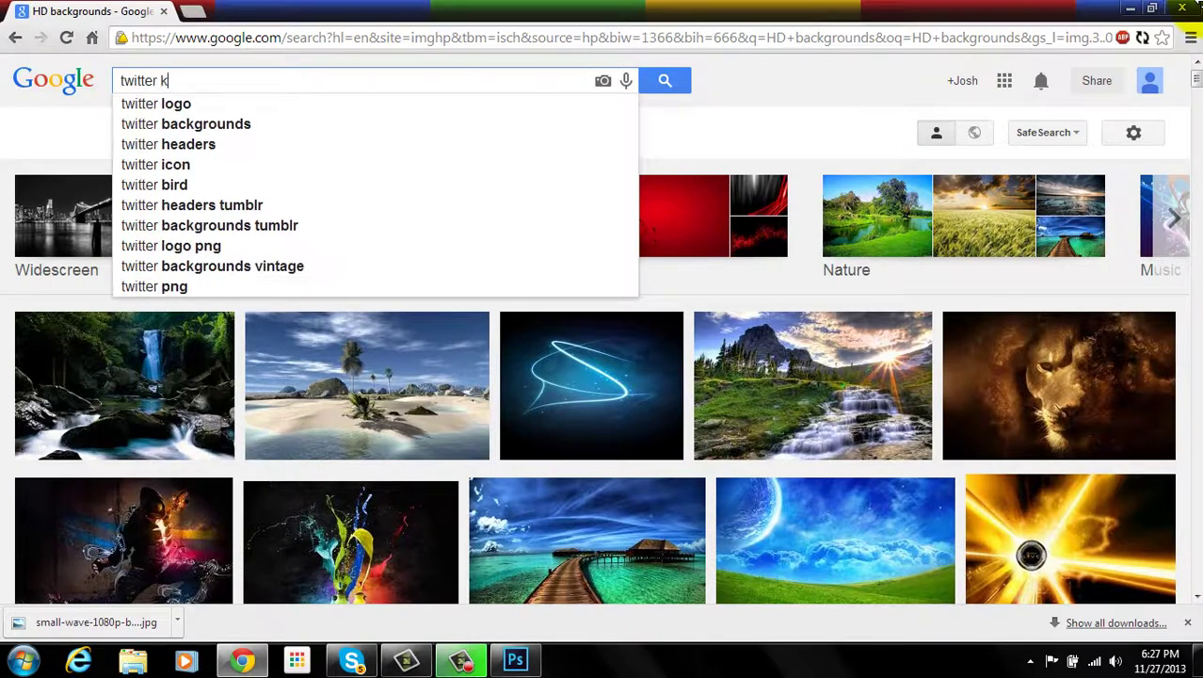
pyautogui.press('BackSpace')
pyautogui.write('logo')
pyautogui.press('Return')
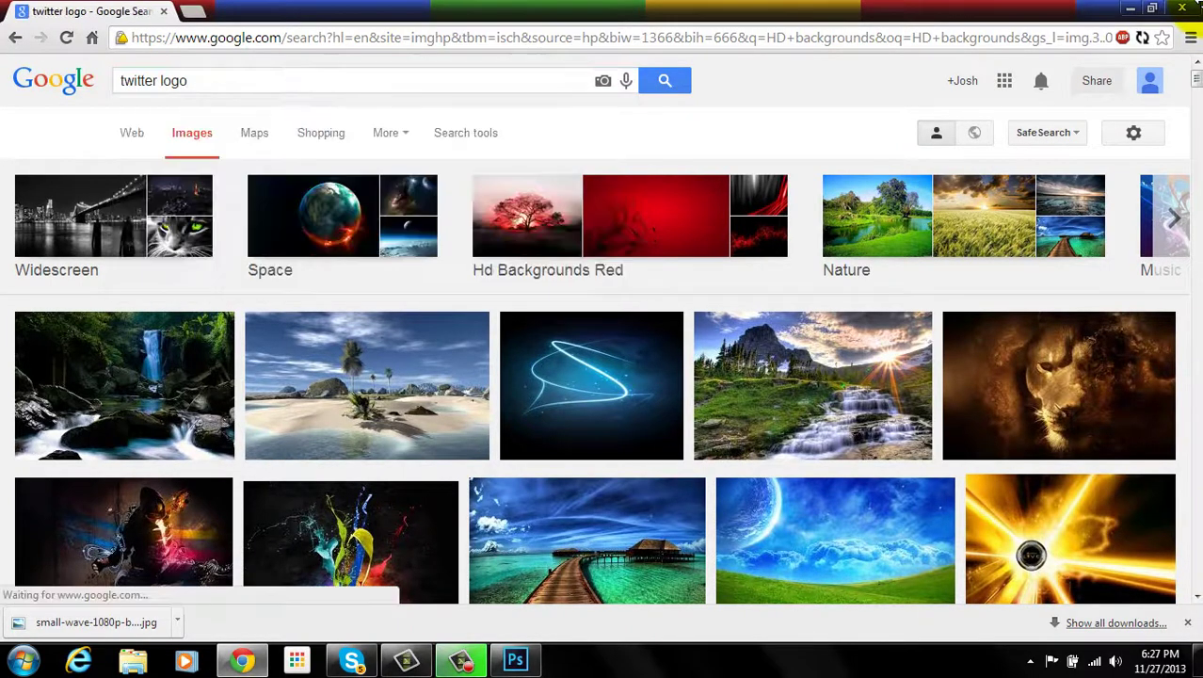
# Compare the square Twitter icons and save the 1250 × 1250 version with the transparent background
pyautogui.scroll(-2, 323, 323)
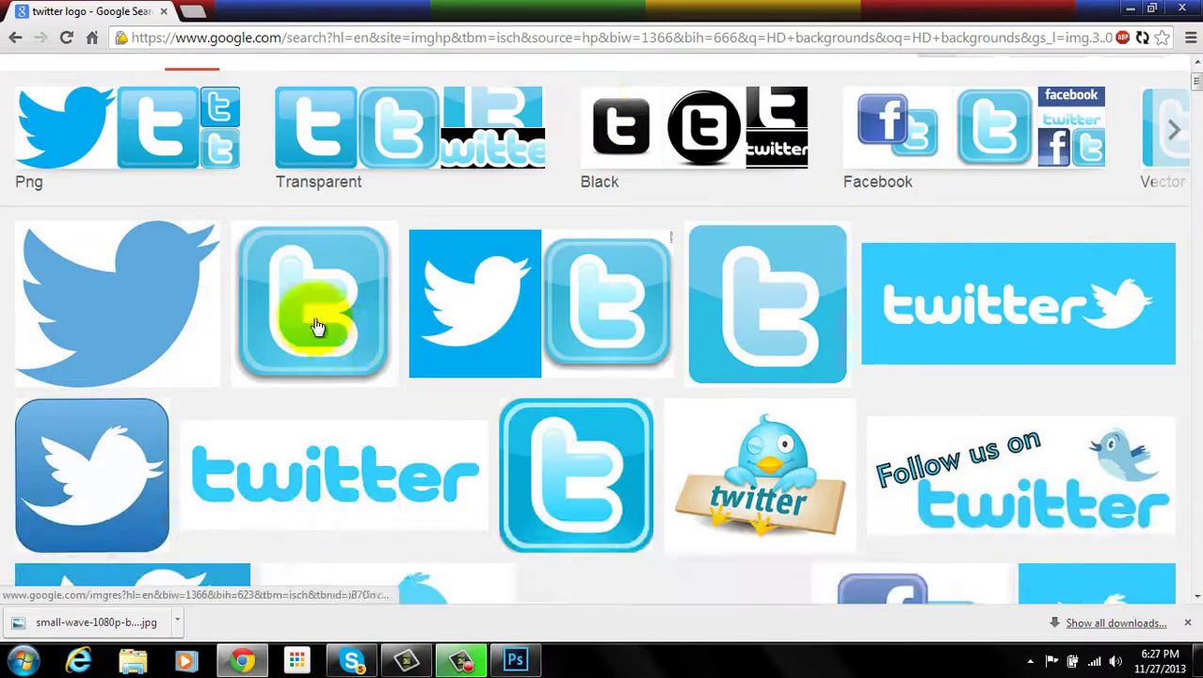
pyautogui.click(341, 333)
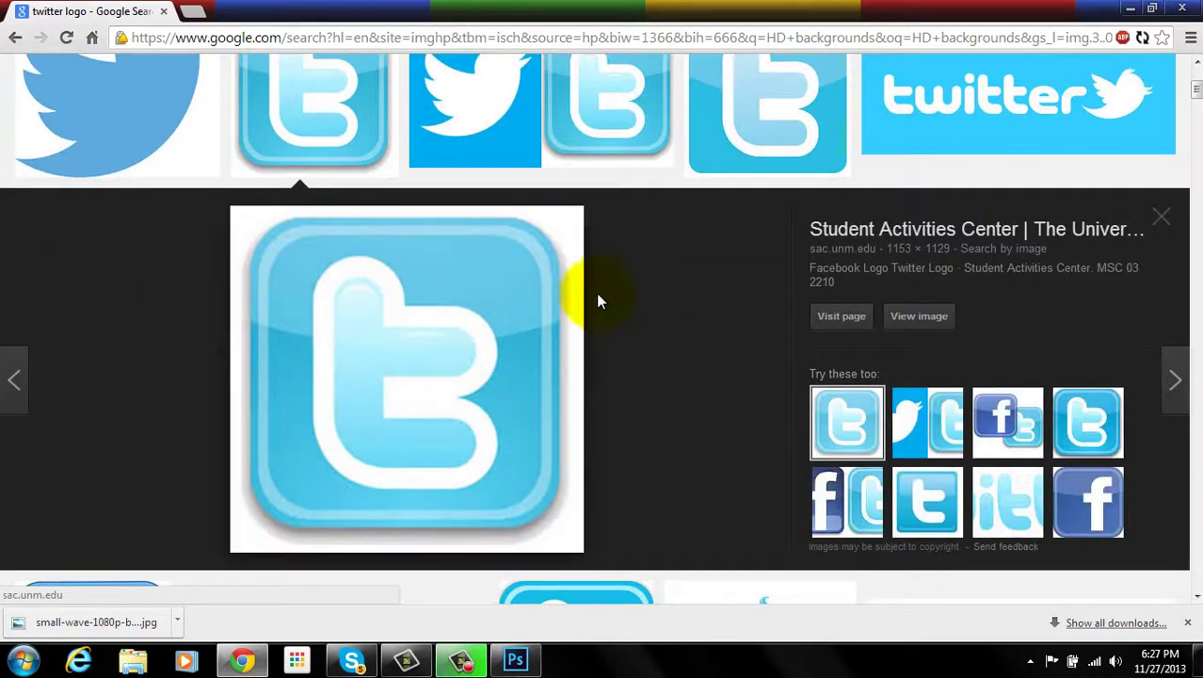
pyautogui.click(1162, 217)
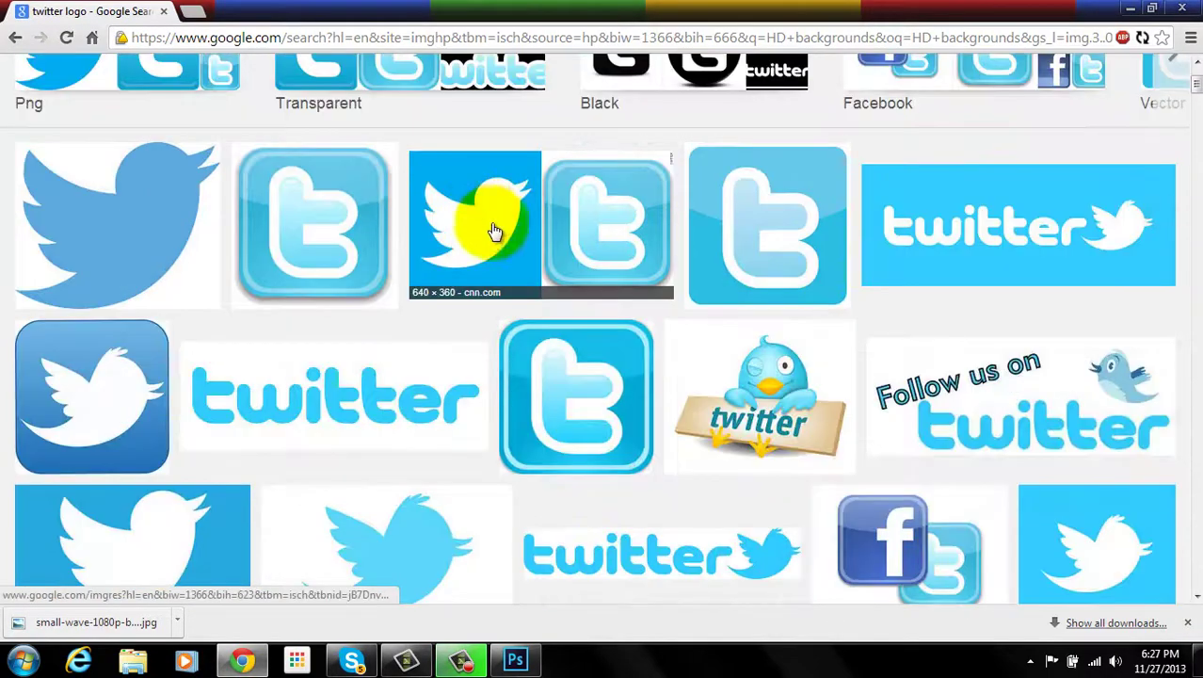
pyautogui.click(723, 261)
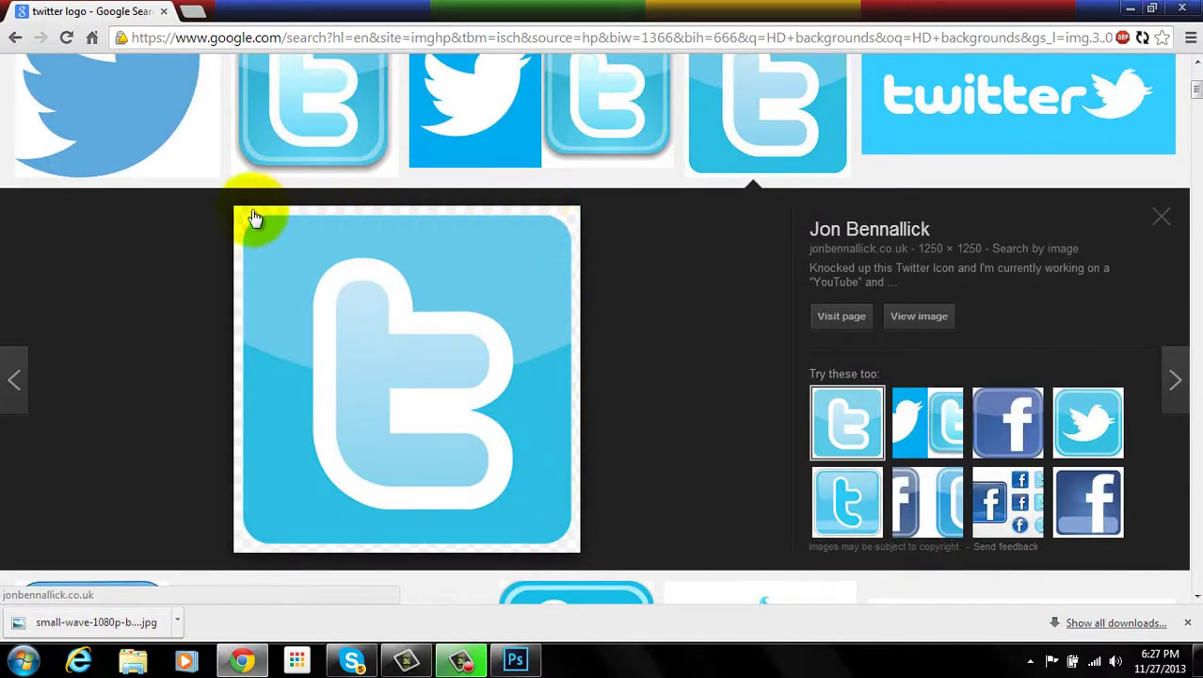
pyautogui.rightClick(341, 374)
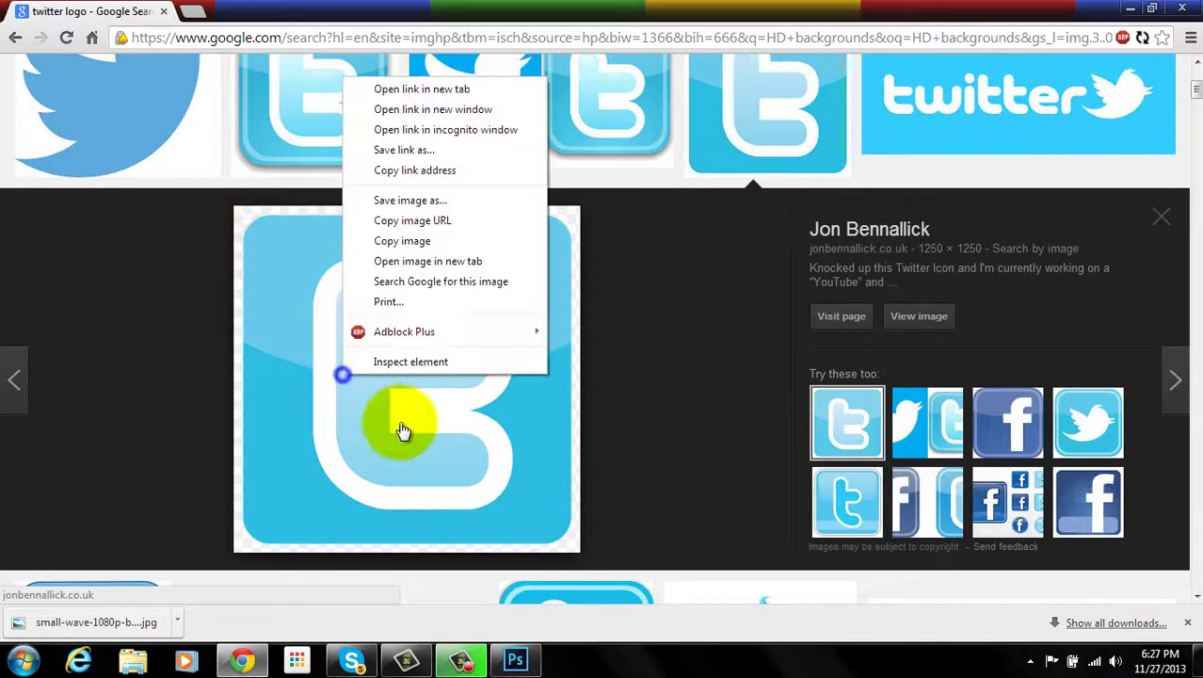
pyautogui.click(408, 206)
pyautogui.click(452, 397)
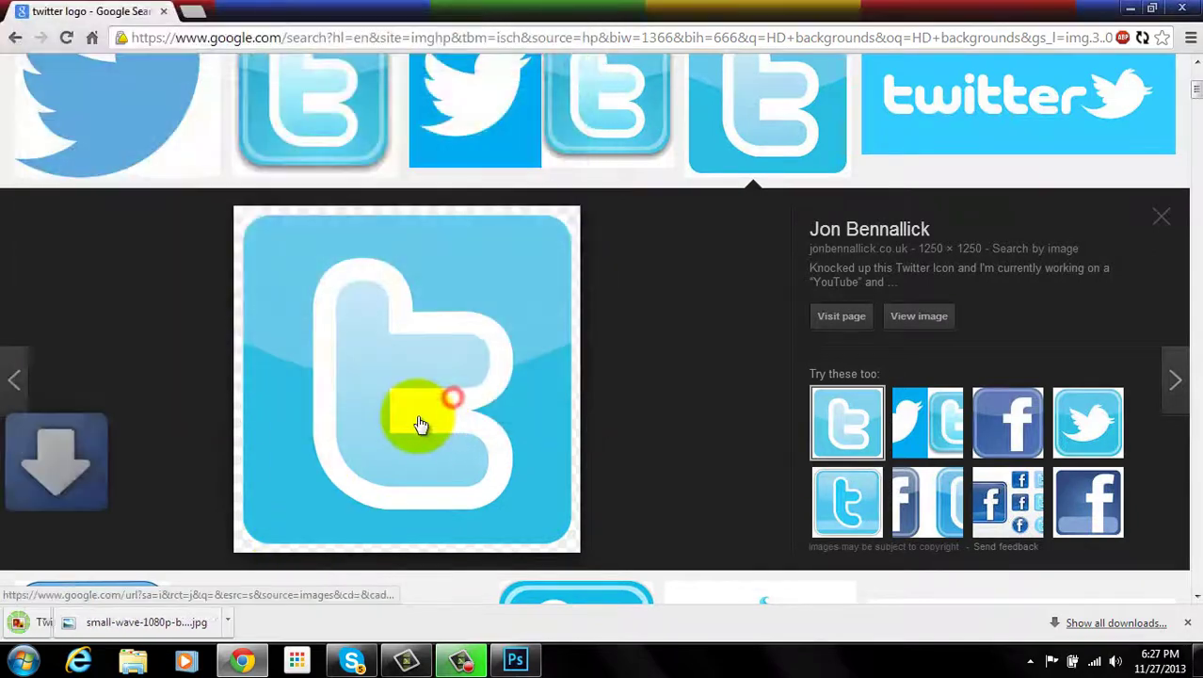
# Place the downloaded Twitter logo in the Photoshop outro document, scale it to about 36% × 34%, centre it below the title and commit it
pyautogui.moveTo(71, 632); pyautogui.dragTo(509, 396)
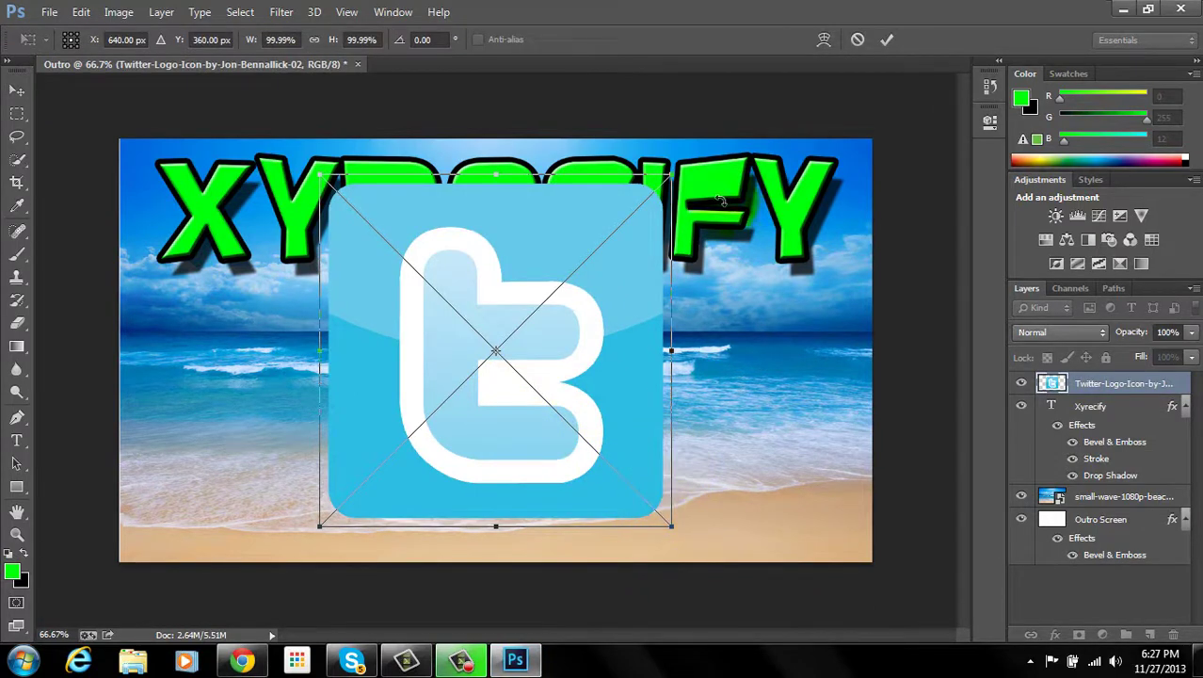
pyautogui.moveTo(670, 176); pyautogui.dragTo(446, 410)
pyautogui.moveTo(393, 438); pyautogui.dragTo(504, 308)
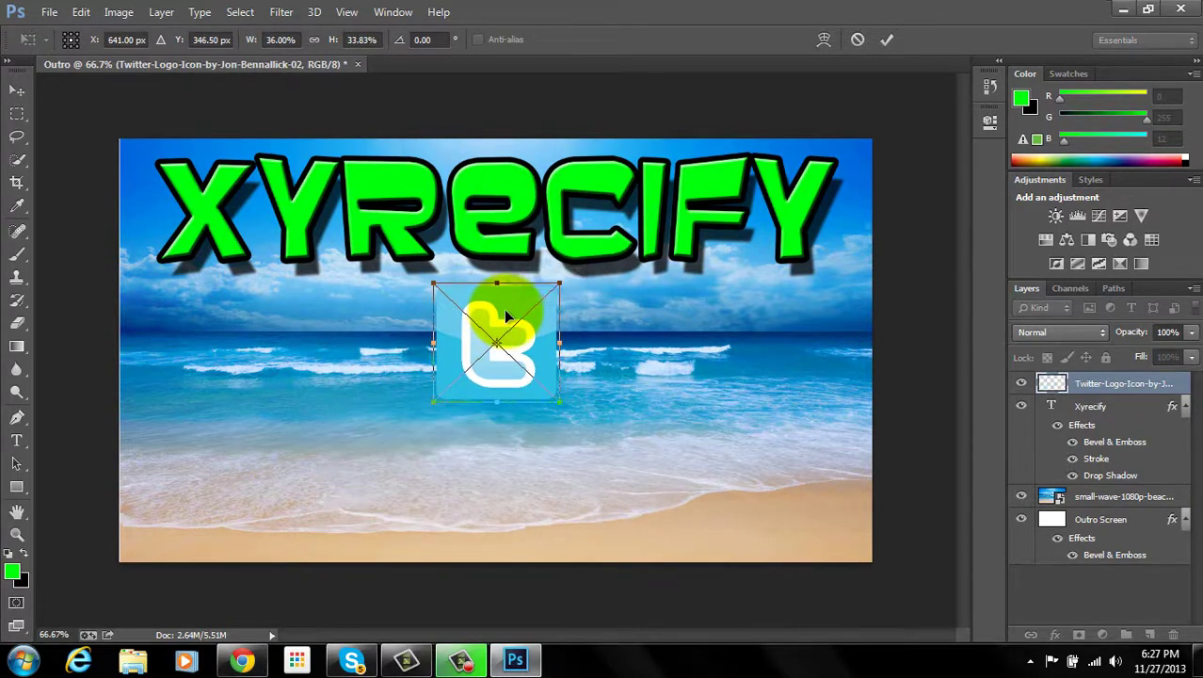
pyautogui.rightClick(504, 308)
pyautogui.click(541, 326)
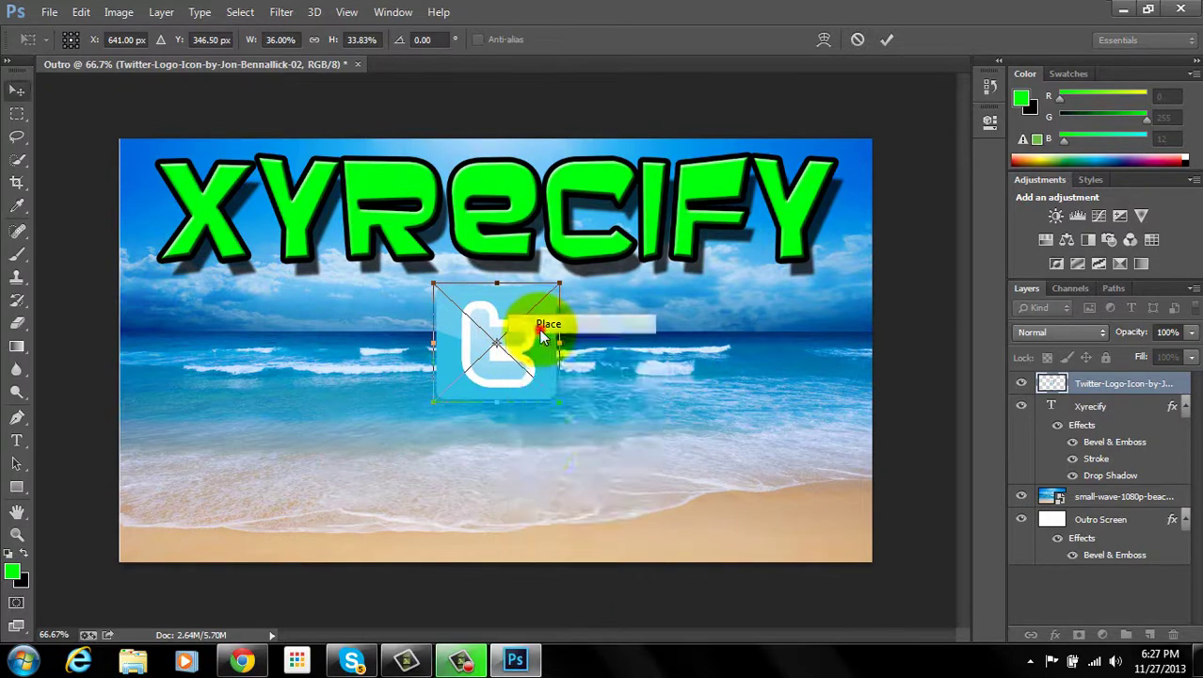
# Switch back to Chrome and search Google Images for "facebook logo"
pyautogui.click(264, 662)
pyautogui.scroll(5, 331, 484)
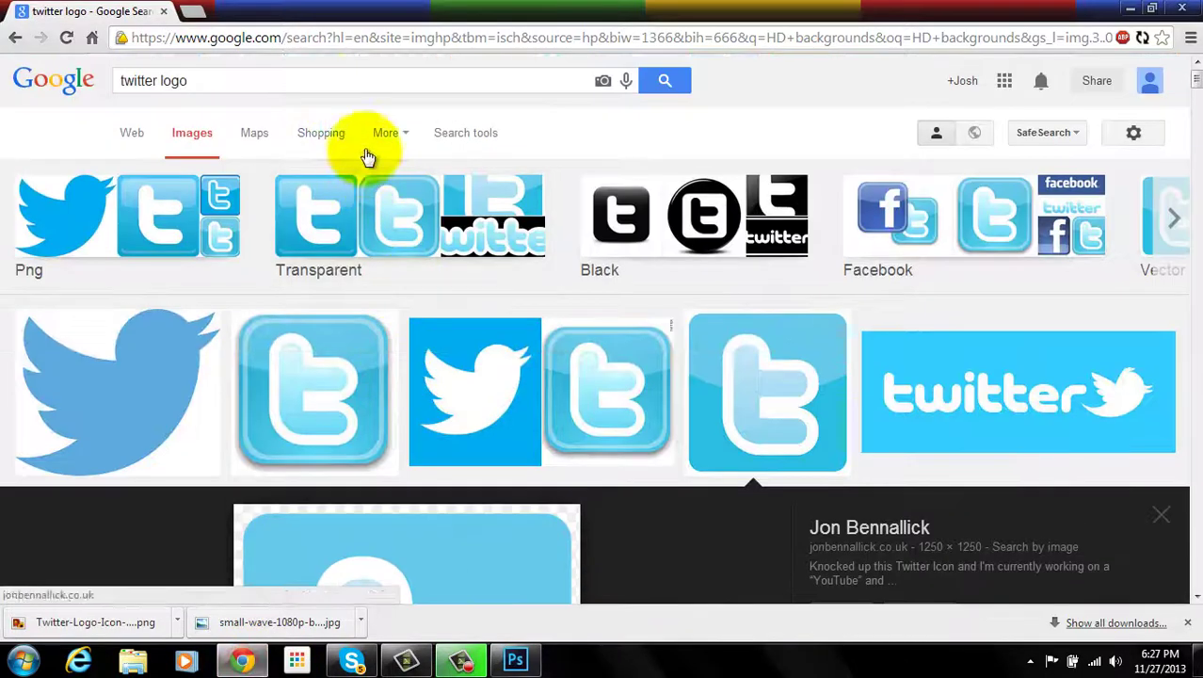
pyautogui.tripleClick(299, 83)
pyautogui.write('fac')
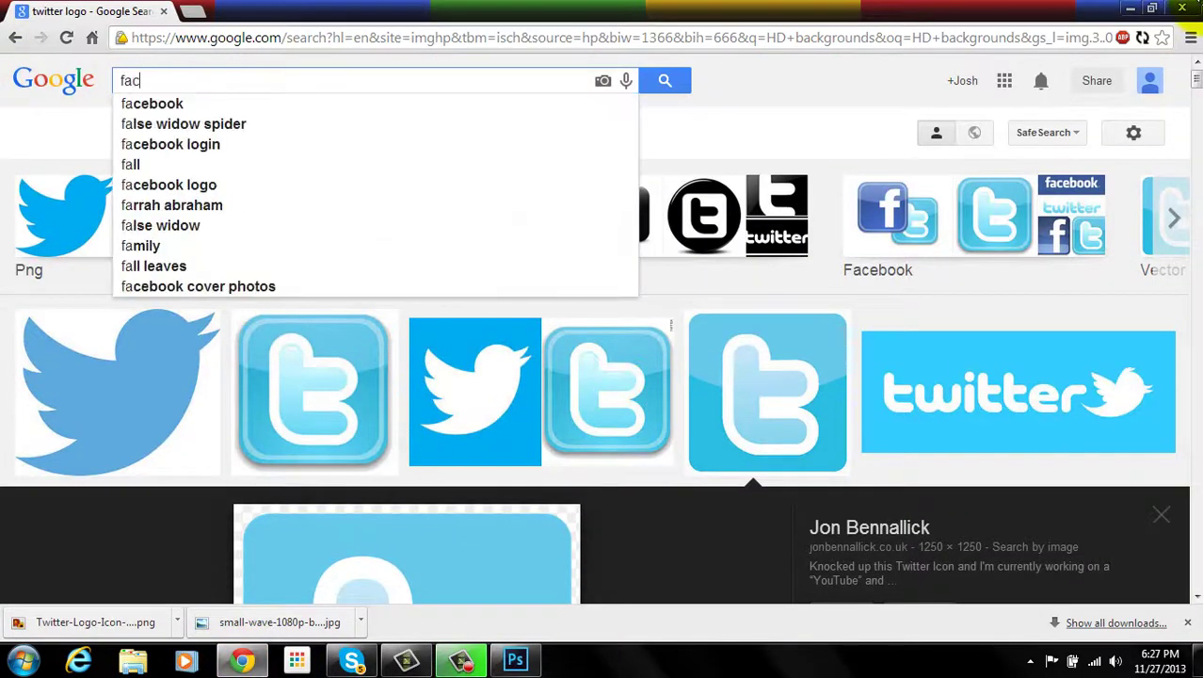
pyautogui.write('ebook logo')
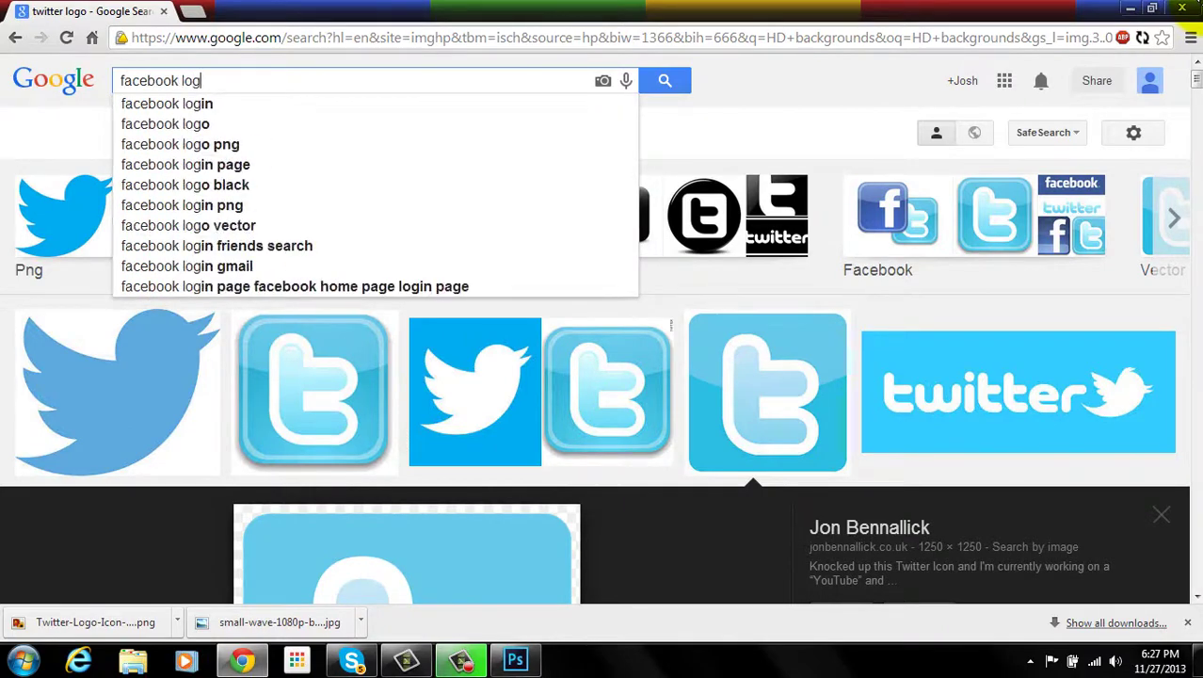
pyautogui.press('Return')
pyautogui.scroll(-1, 417, 336)
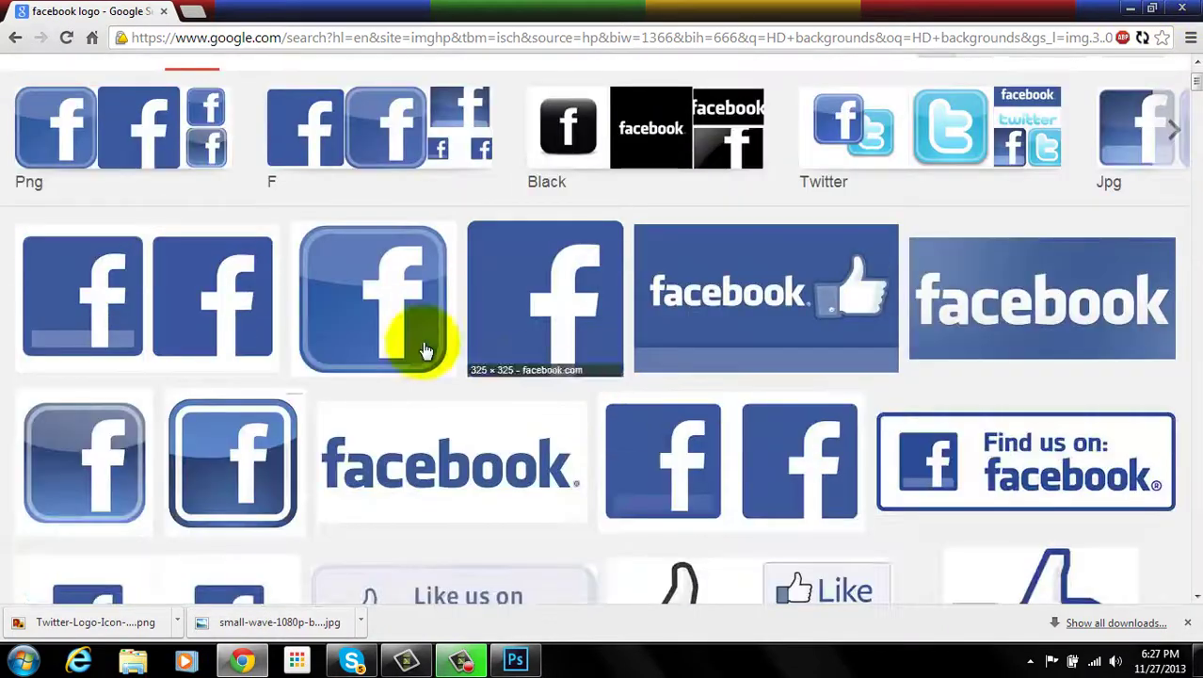
# Compare the glossy rounded Facebook icons and save the 2225 × 2176 transparent version as facebook_logo in PNG format
pyautogui.click(343, 289)
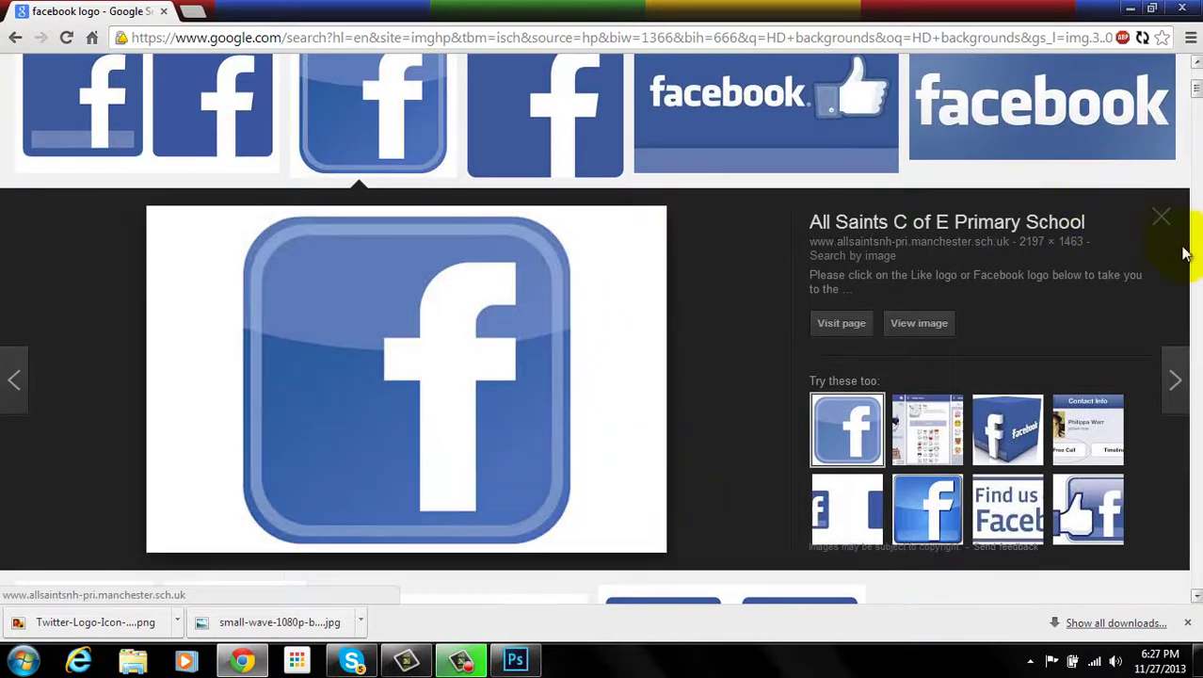
pyautogui.click(1164, 218)
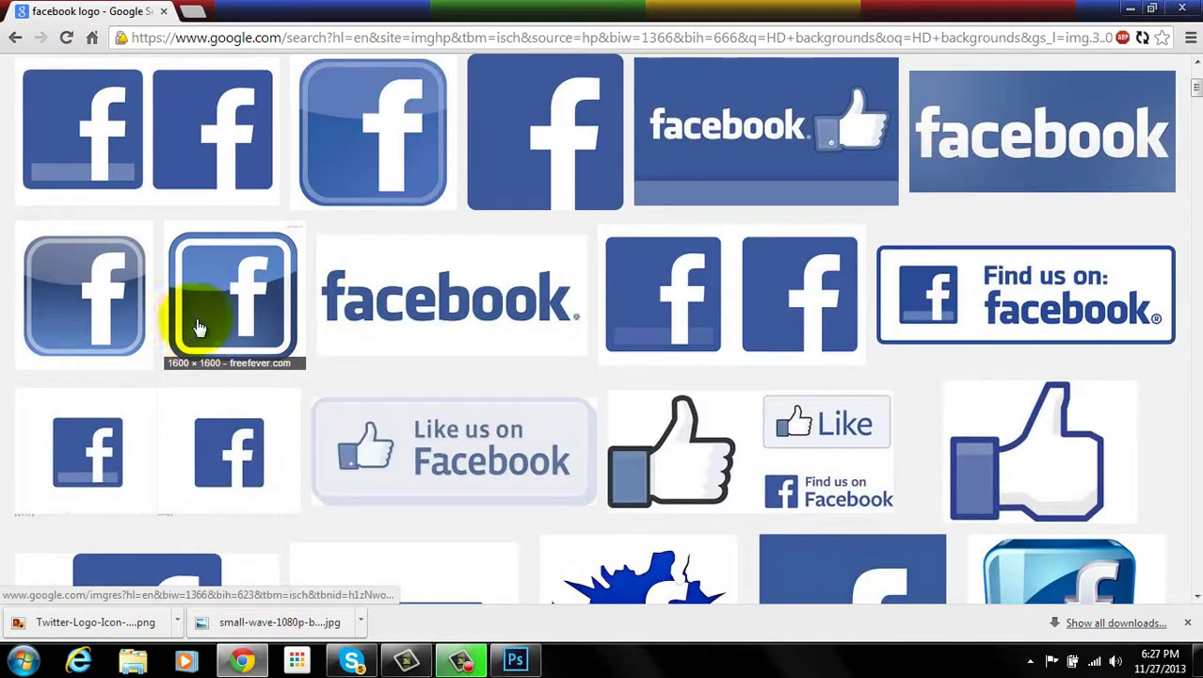
pyautogui.click(143, 326)
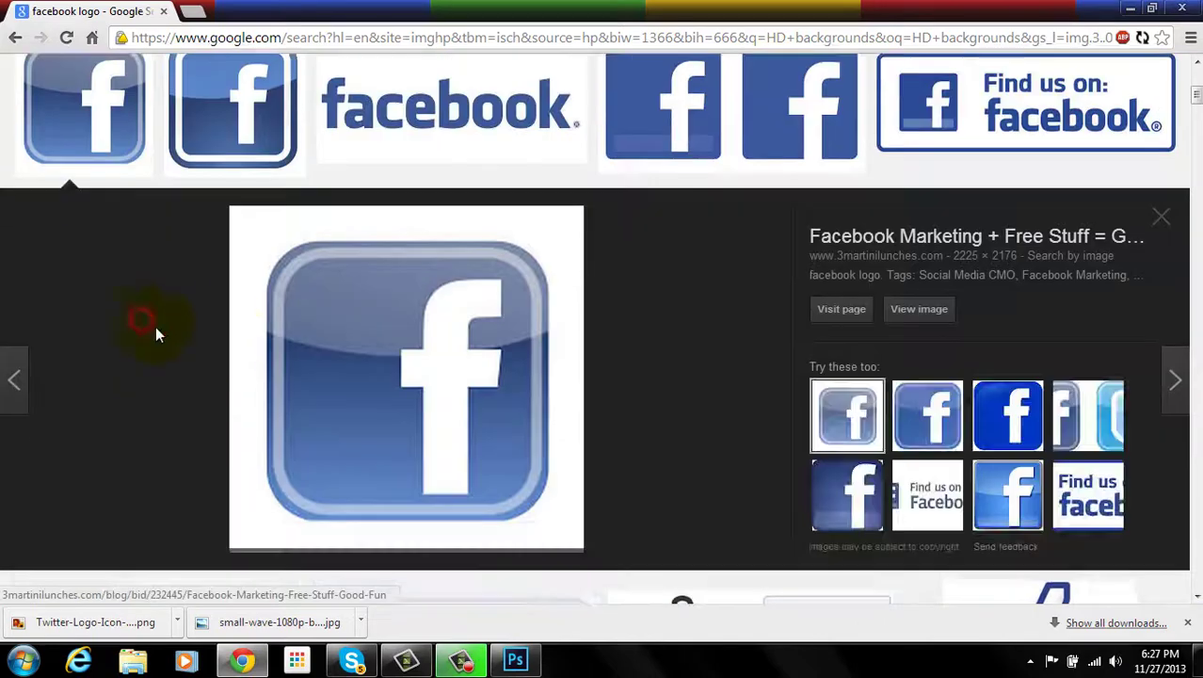
pyautogui.rightClick(433, 406)
pyautogui.click(528, 233)
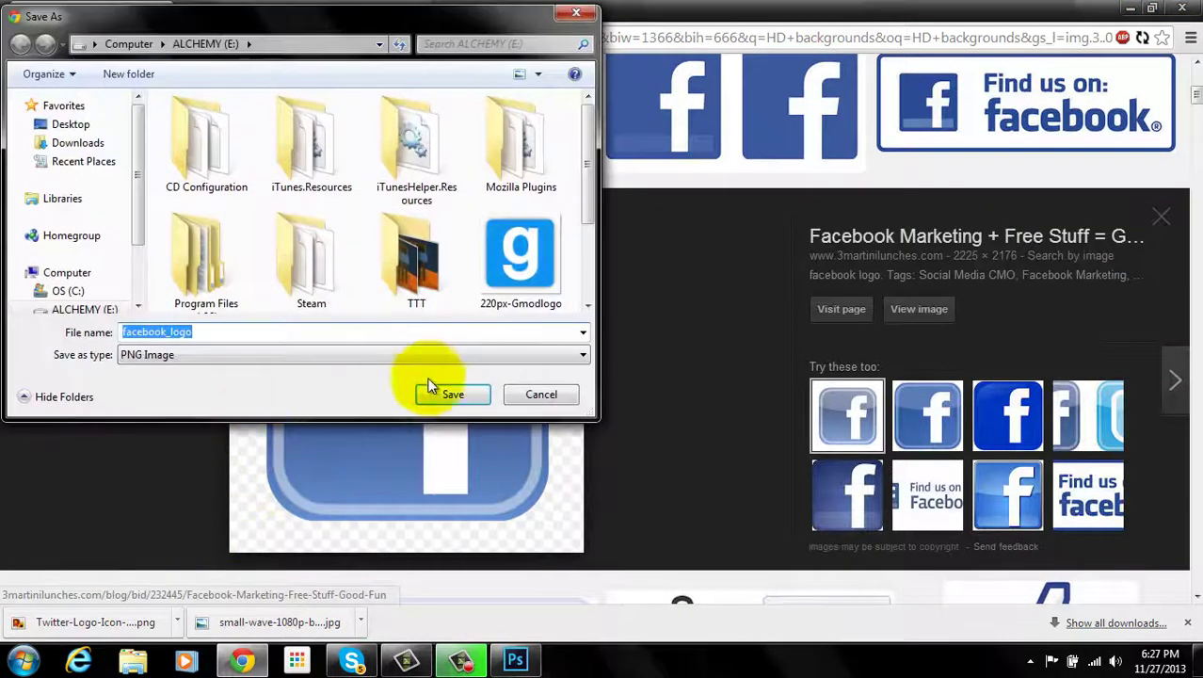
pyautogui.click(461, 394)
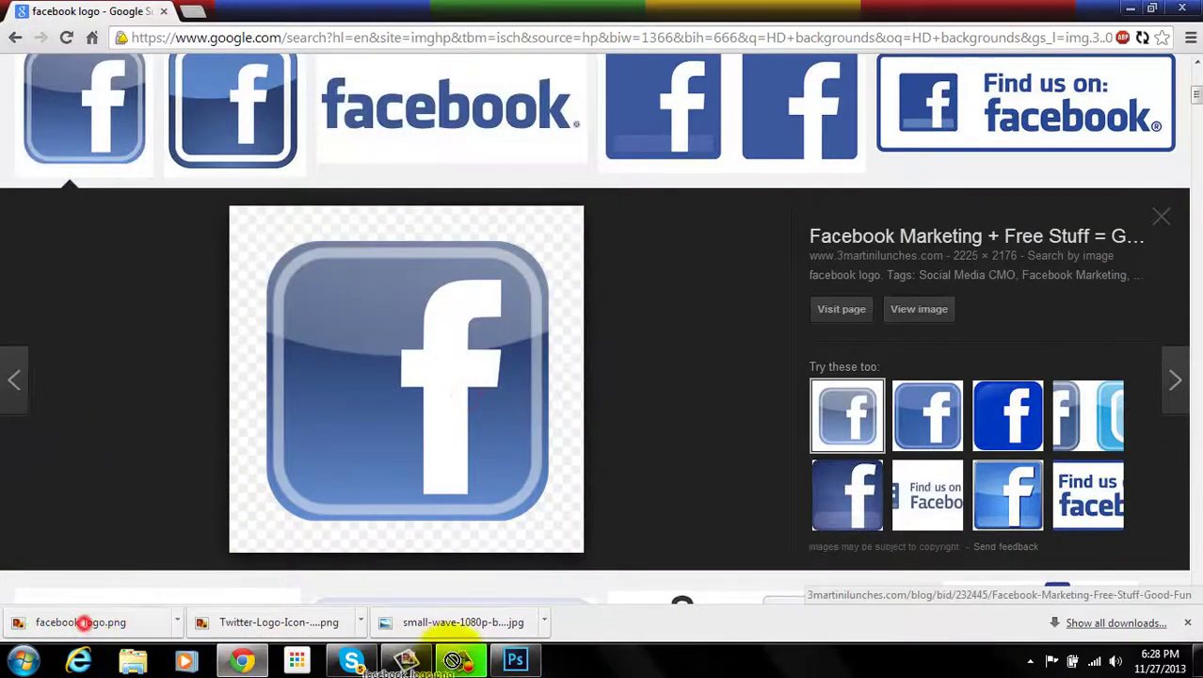
# Place the facebook_logo image in the Photoshop outro document, scale it to about 60% × 58%, centre it below the Twitter logo and commit it
pyautogui.moveTo(534, 665); pyautogui.dragTo(527, 471)
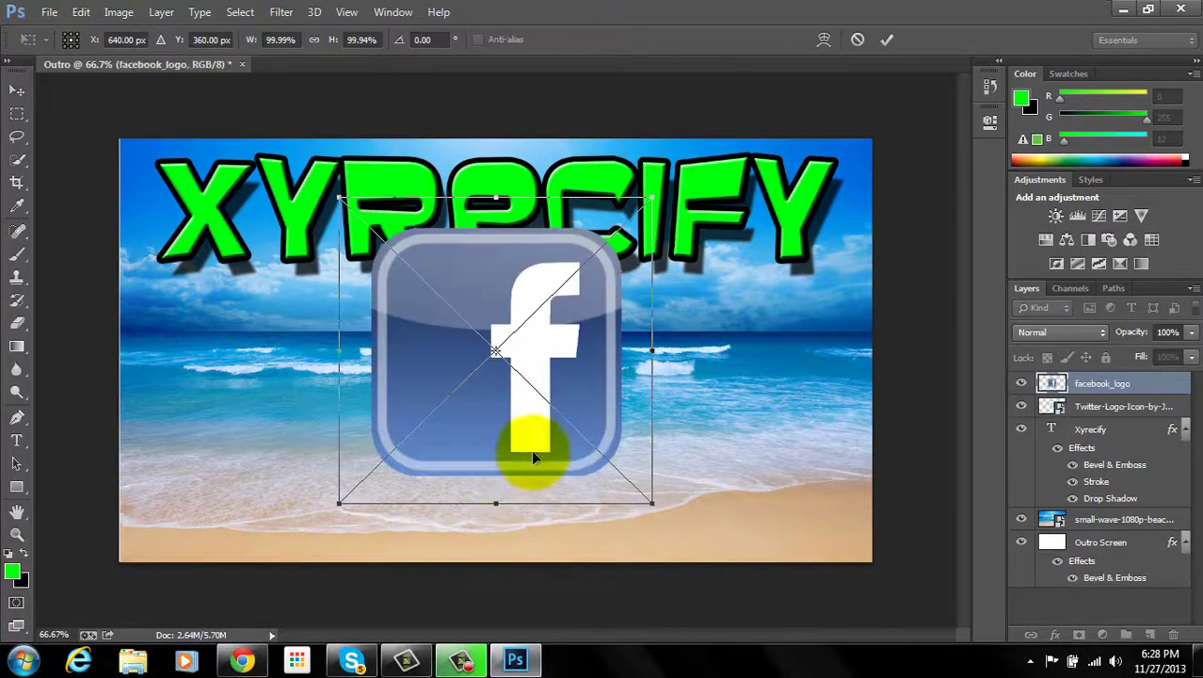
pyautogui.moveTo(652, 501); pyautogui.dragTo(585, 422)
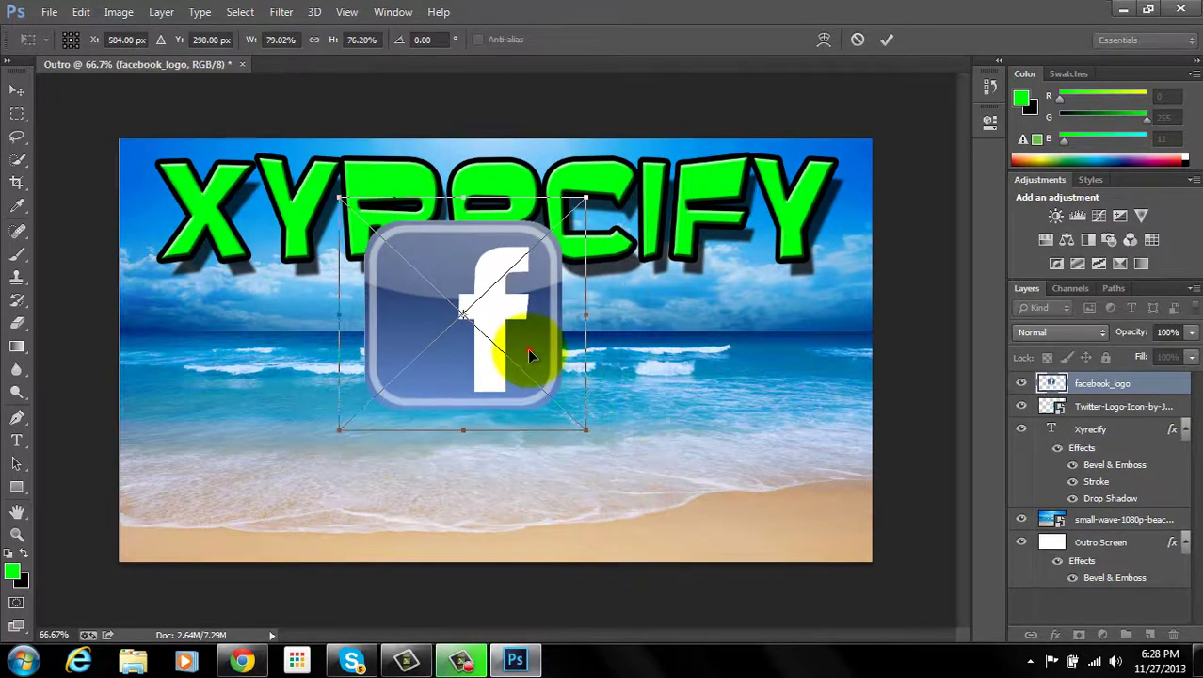
pyautogui.moveTo(532, 344); pyautogui.dragTo(577, 539)
pyautogui.moveTo(537, 457); pyautogui.dragTo(560, 492)
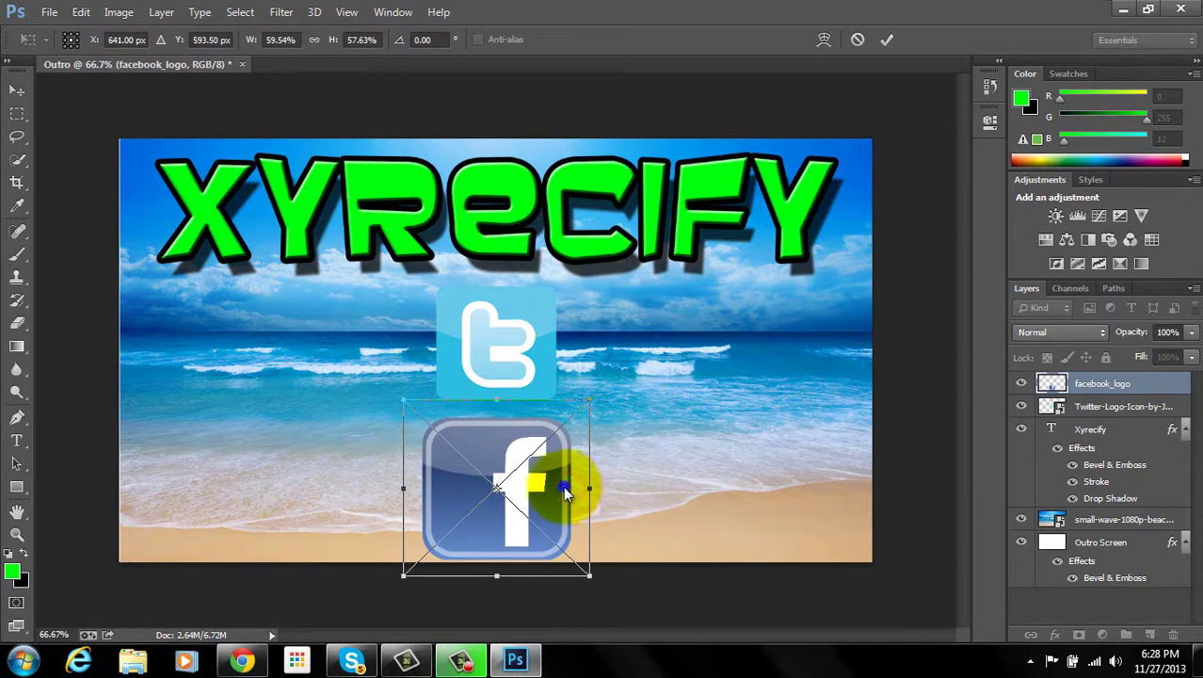
pyautogui.rightClick(565, 491)
pyautogui.click(602, 224)
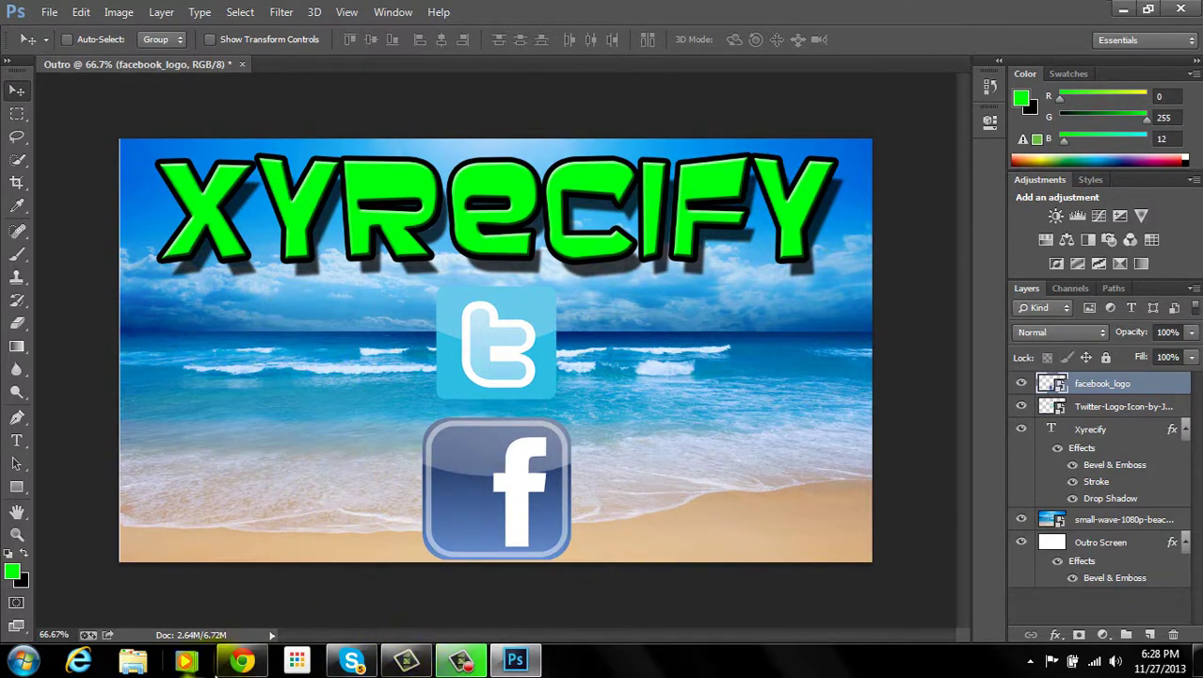
pyautogui.click(258, 666)
pyautogui.scroll(5, 469, 304)
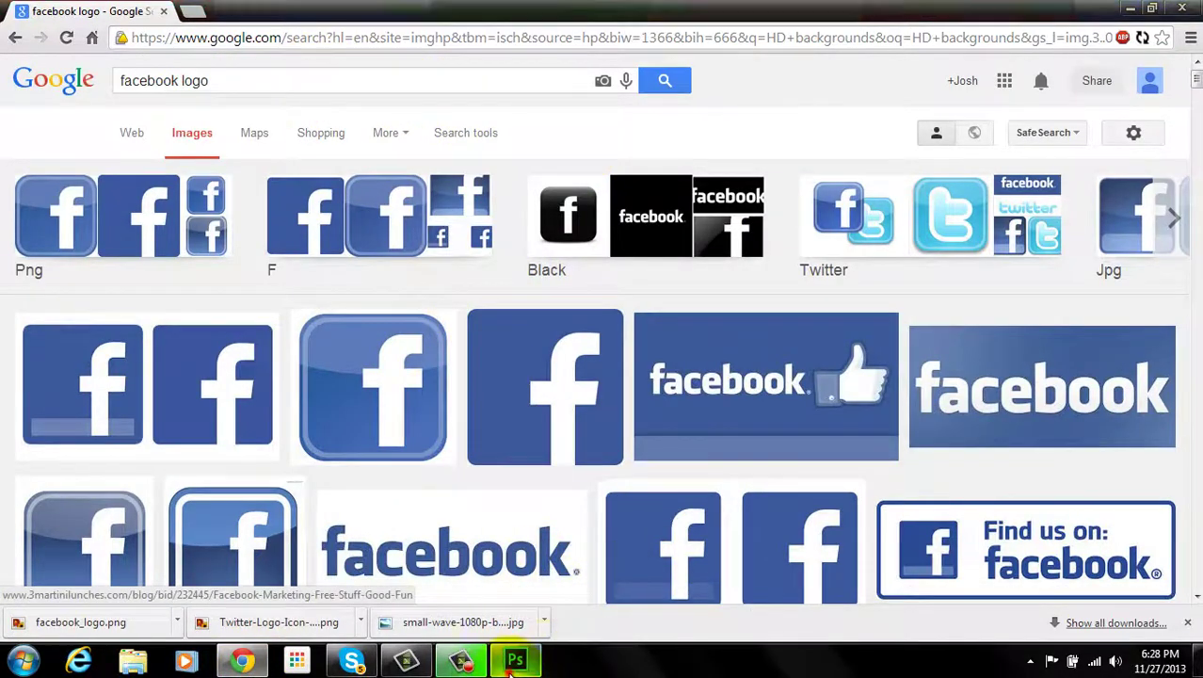
pyautogui.click(515, 661)
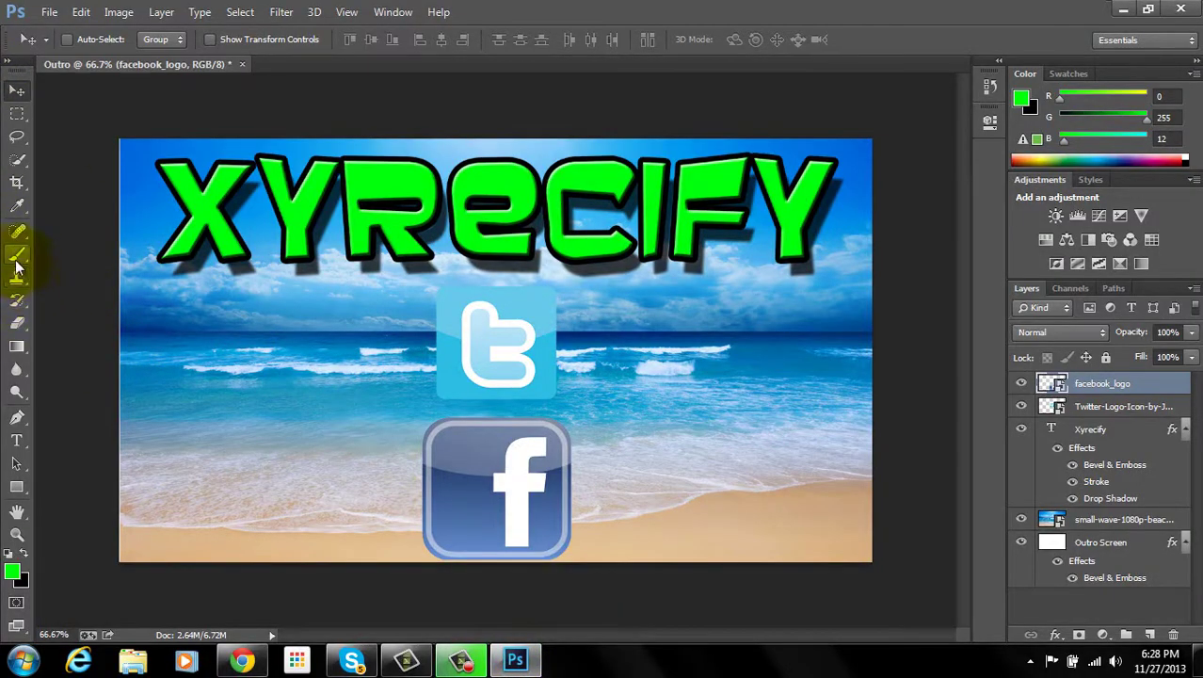
pyautogui.click(17, 255)
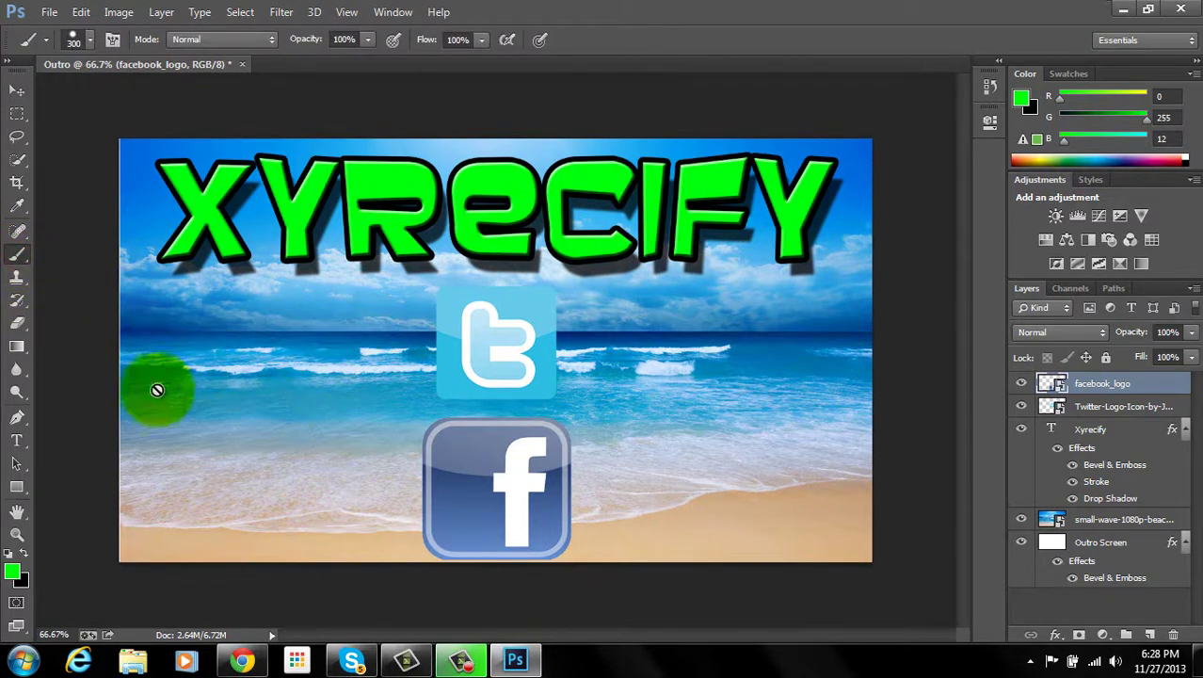
# Switch to Chrome and search Google Images for "border png"
pyautogui.click(261, 662)
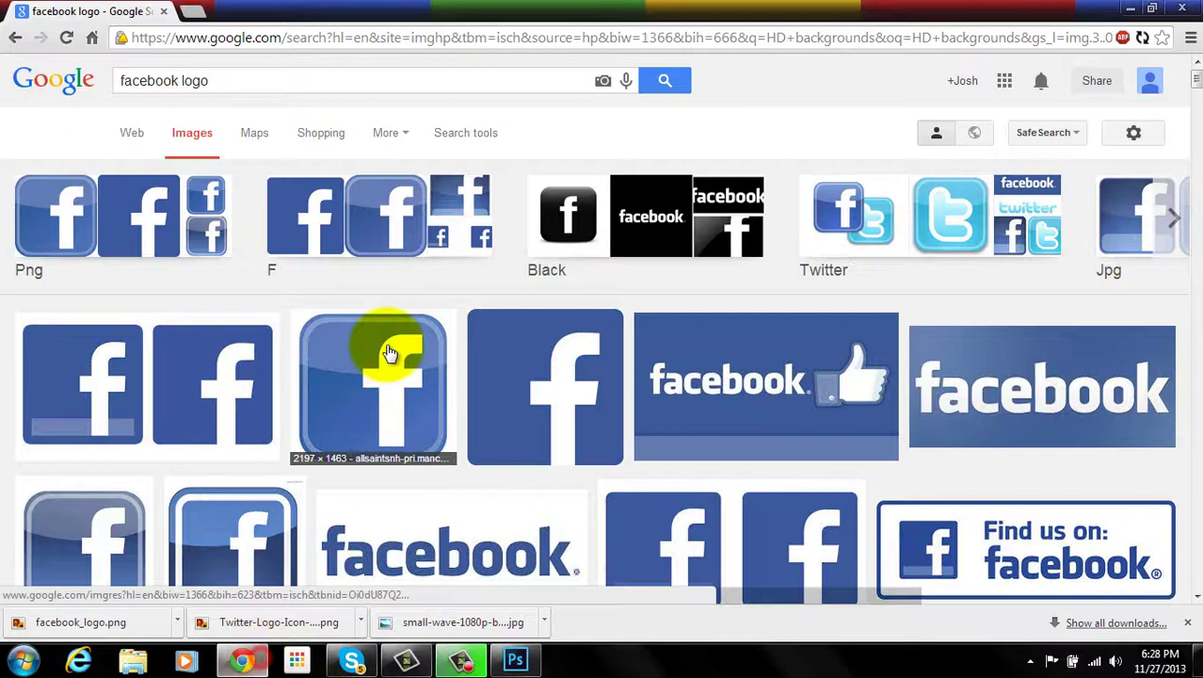
pyautogui.tripleClick(261, 82)
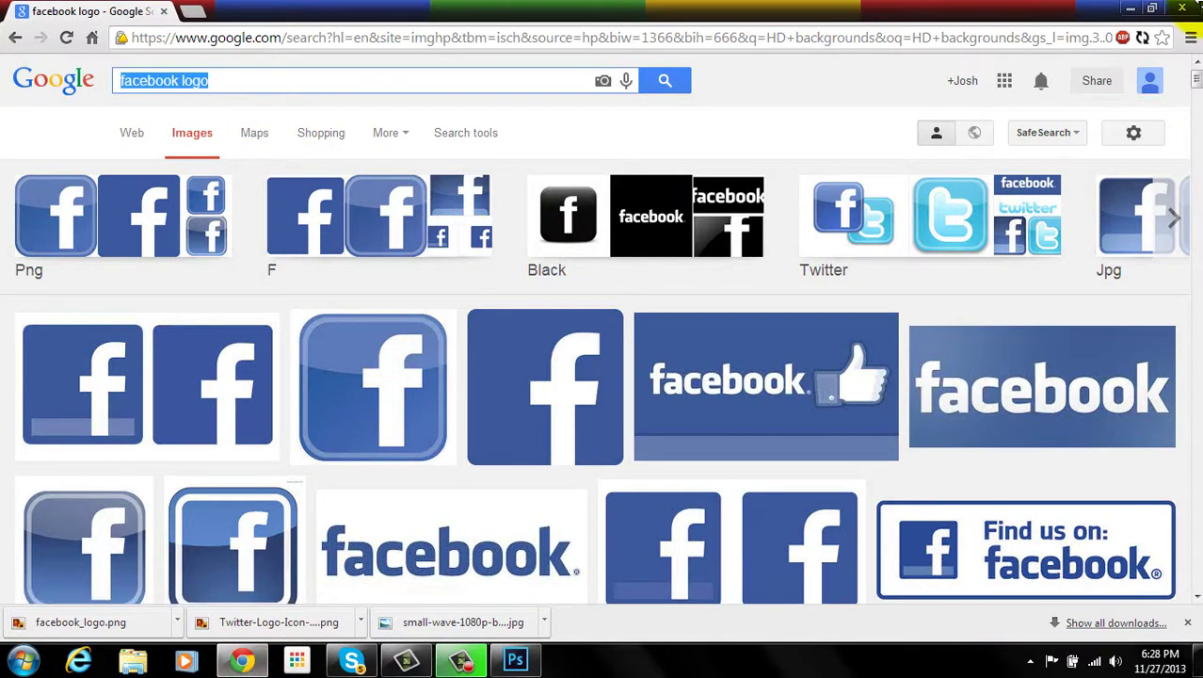
pyautogui.write('border png')
pyautogui.press('Return')
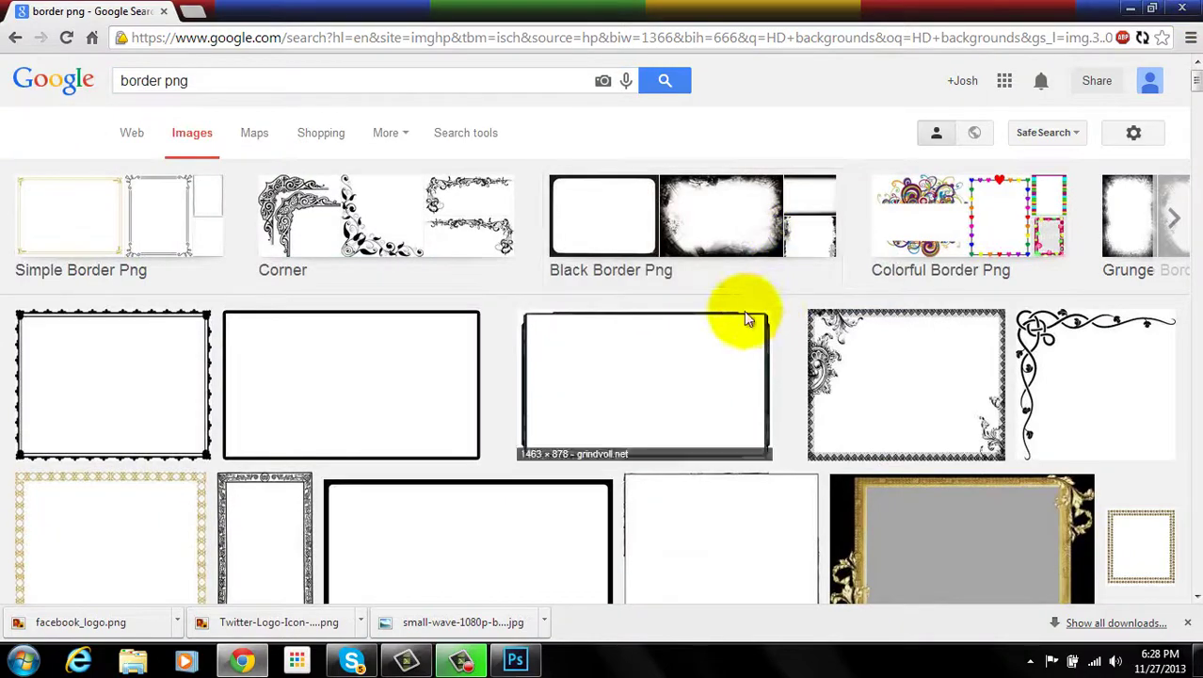
# Preview the 1020 × 600 rounded black border and save the image
pyautogui.scroll(-2, 309, 309)
pyautogui.click(306, 306)
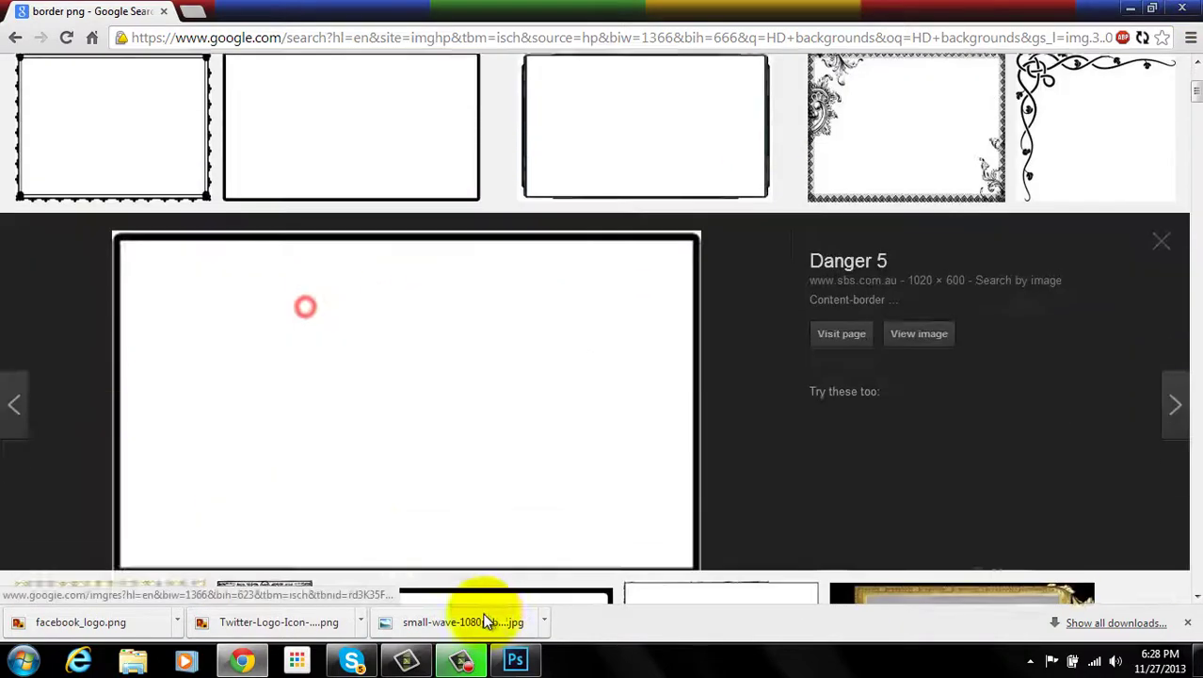
pyautogui.rightClick(336, 302)
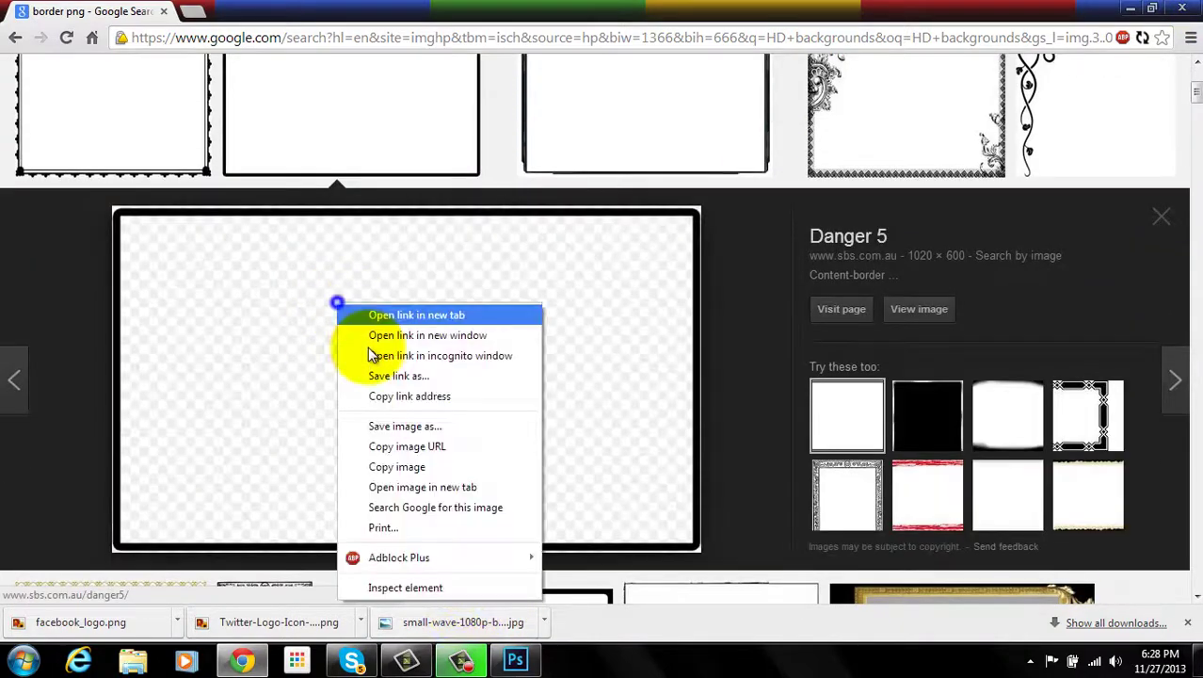
pyautogui.click(417, 429)
pyautogui.click(441, 398)
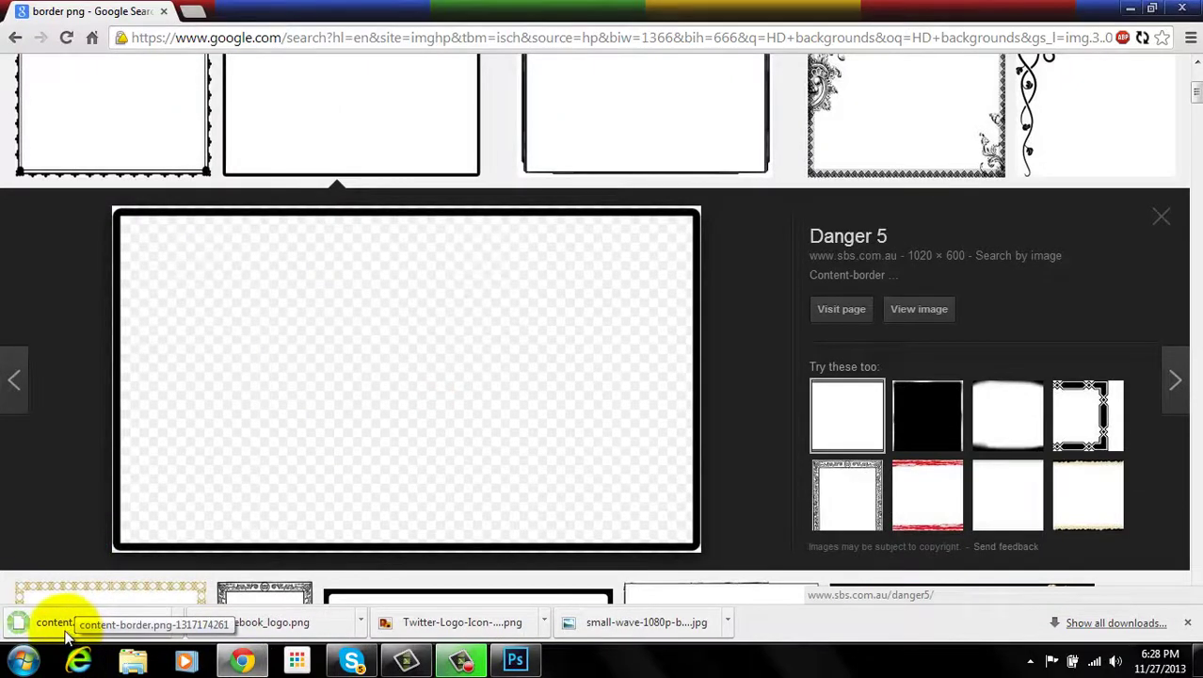
# Save the 1020 × 600 border image again and try to place it in the Photoshop outro document
pyautogui.click(1188, 623)
pyautogui.rightClick(573, 408)
pyautogui.click(629, 229)
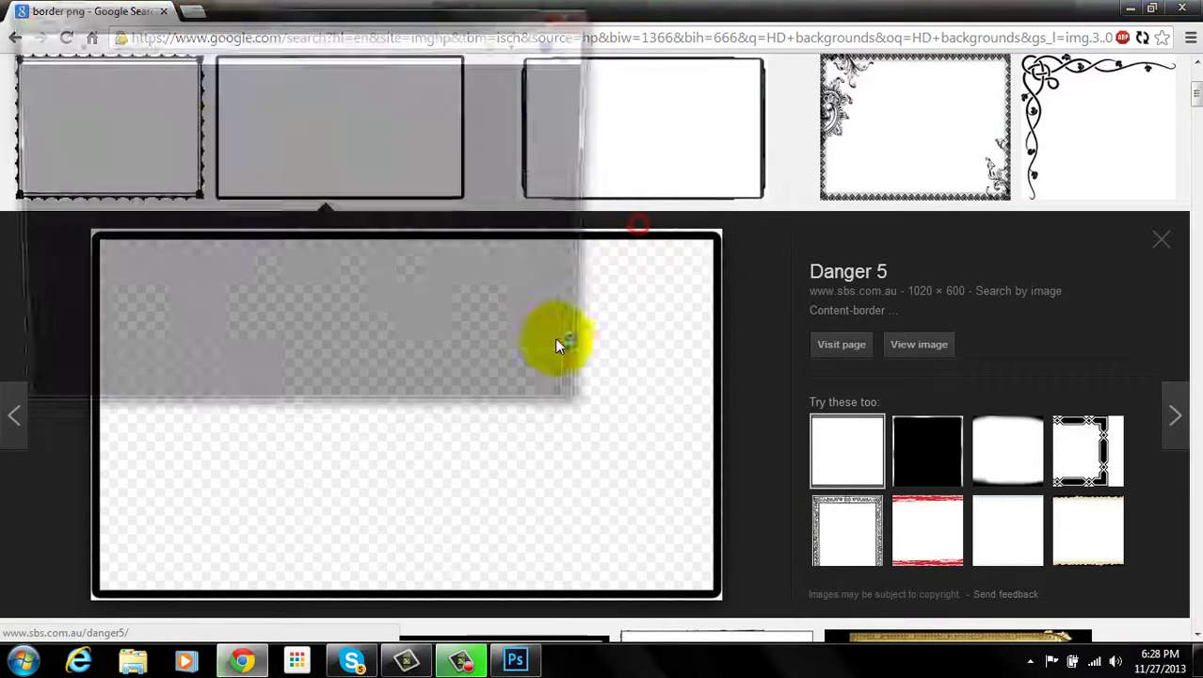
pyautogui.click(452, 396)
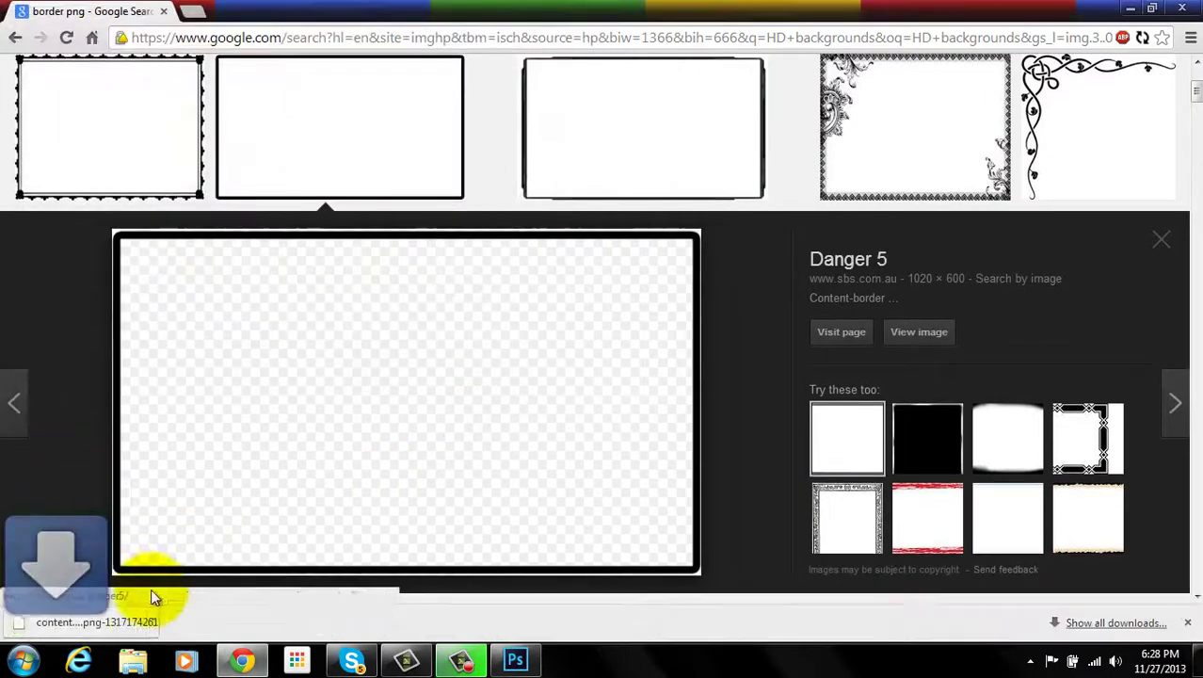
pyautogui.moveTo(584, 660); pyautogui.dragTo(435, 400)
pyautogui.click(617, 262)
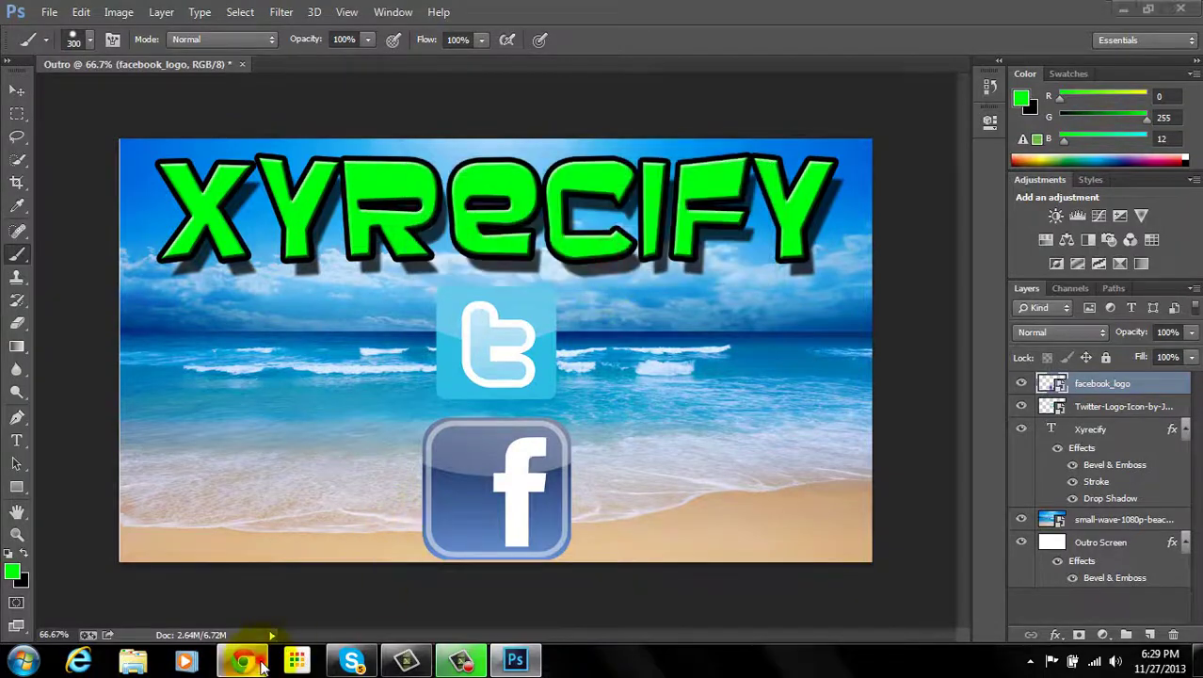
# Return to Chrome, close the current preview and save the 1463 × 878 transparent border image instead
pyautogui.click(242, 659)
pyautogui.click(1175, 238)
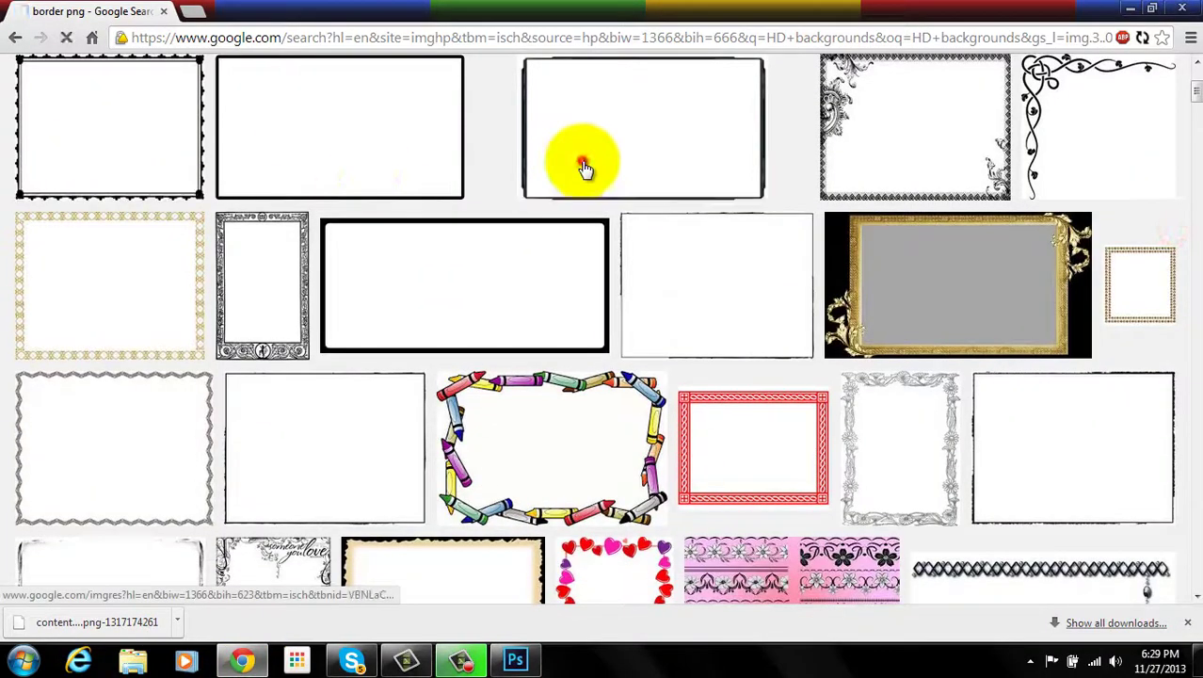
pyautogui.click(578, 162)
pyautogui.rightClick(452, 416)
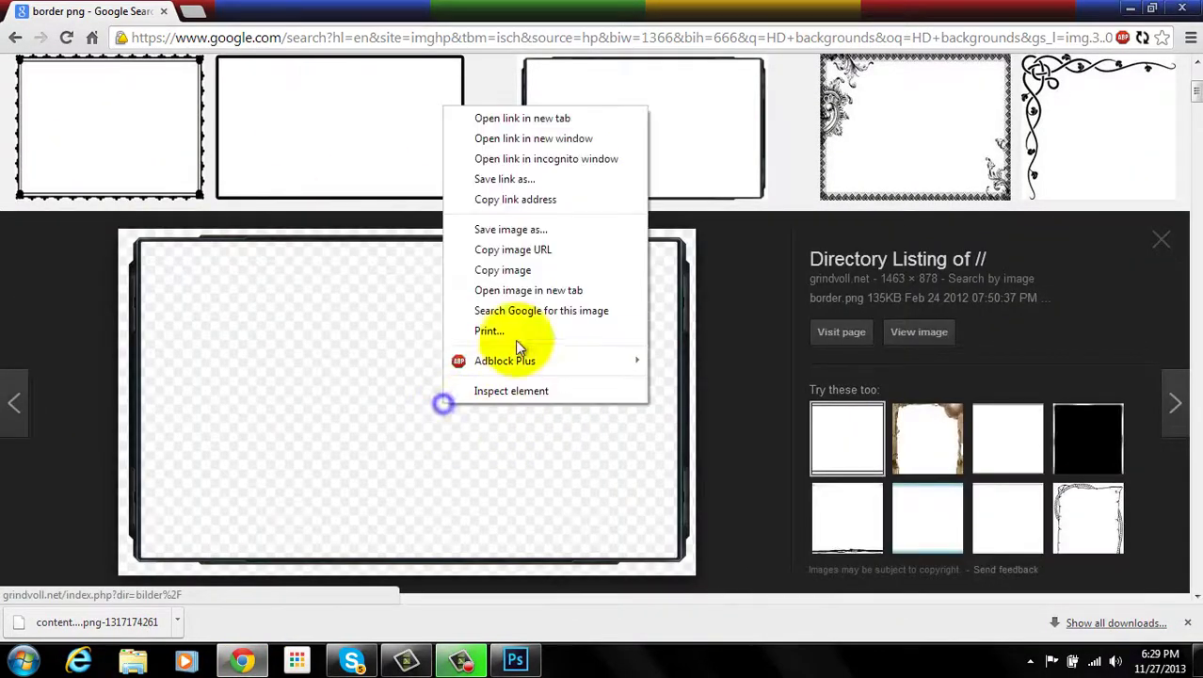
pyautogui.click(481, 228)
pyautogui.click(453, 395)
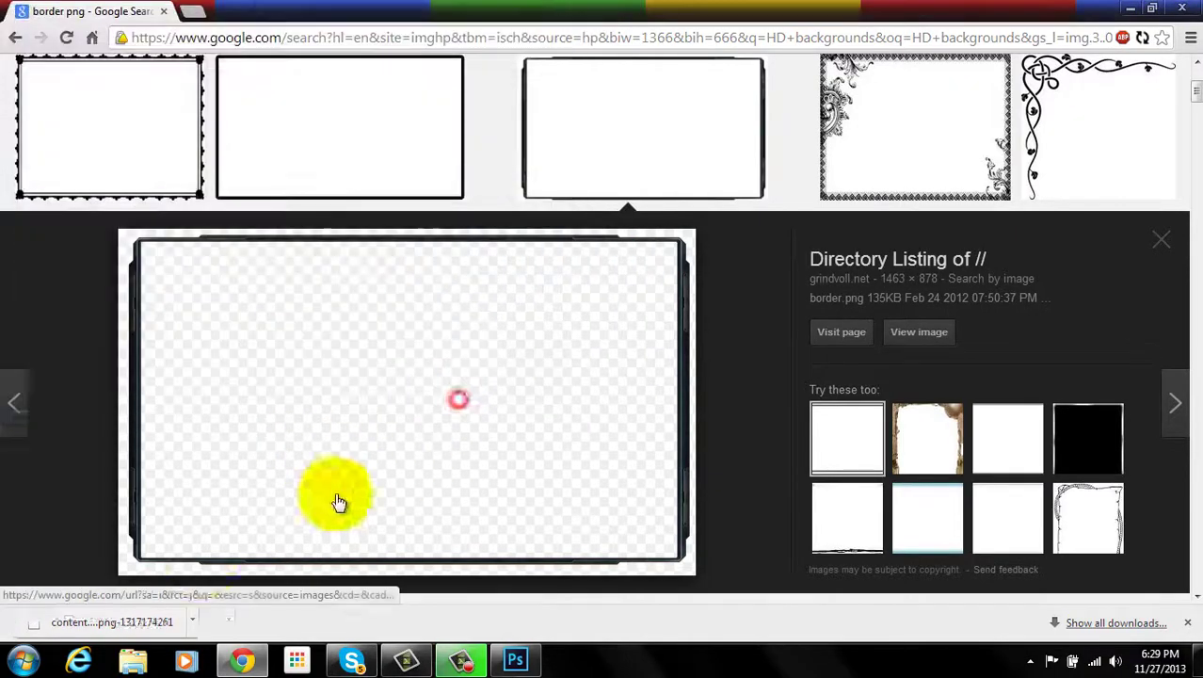
# Place the downloaded border in the Photoshop outro document, scale it to about 27% × 31%, position it left of the logos and commit it
pyautogui.moveTo(39, 621); pyautogui.dragTo(555, 478)
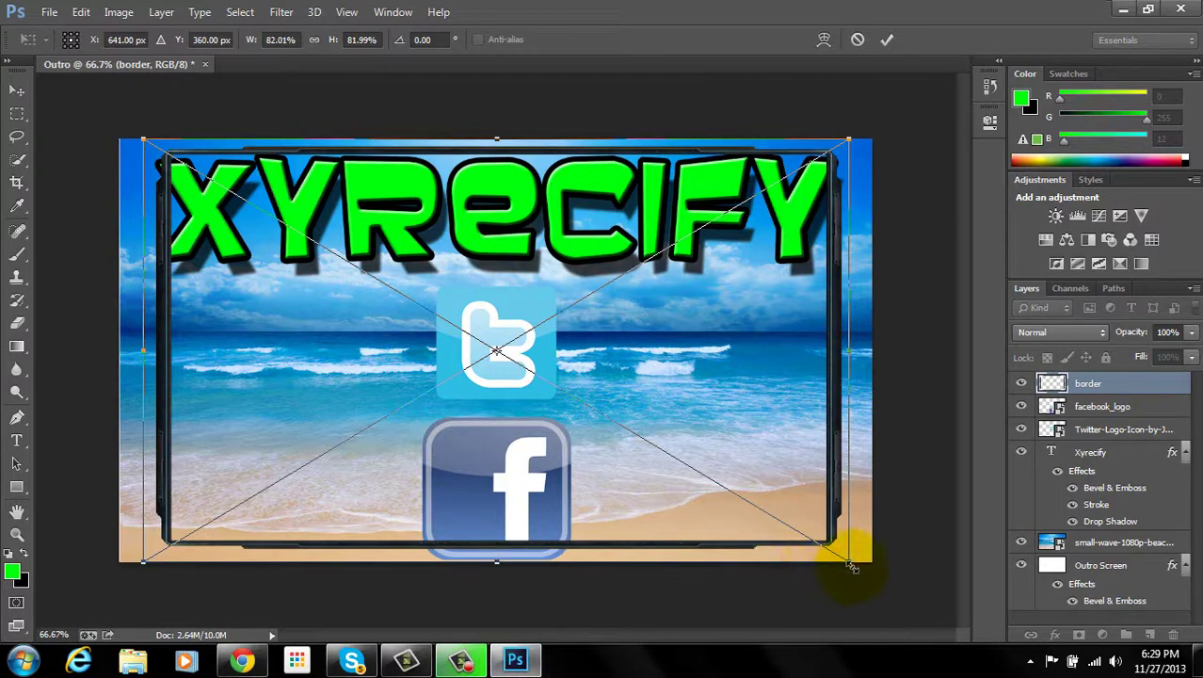
pyautogui.moveTo(852, 567); pyautogui.dragTo(377, 299)
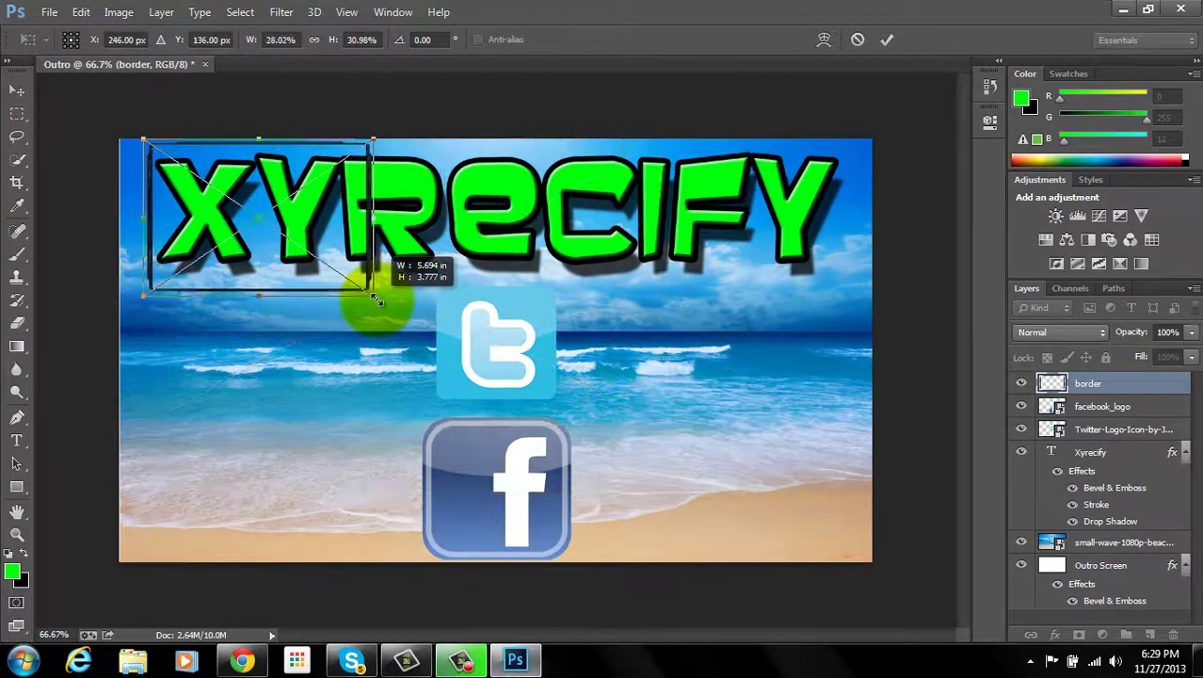
pyautogui.moveTo(341, 224); pyautogui.dragTo(356, 406)
pyautogui.rightClick(358, 407)
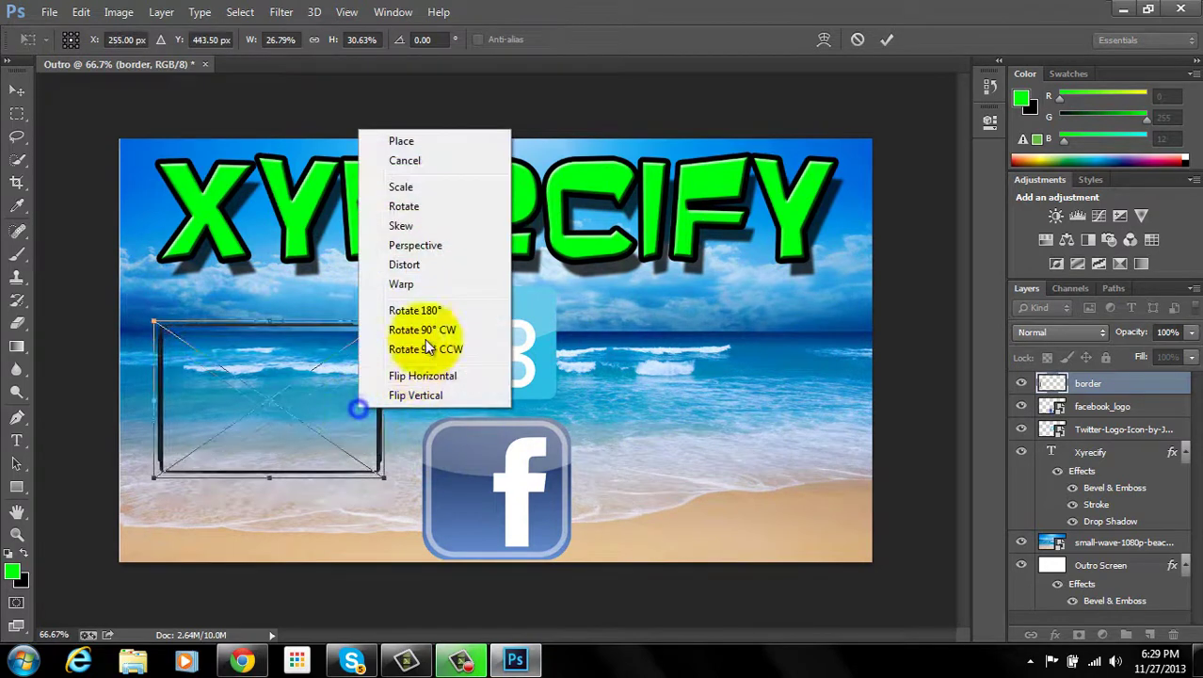
pyautogui.click(400, 139)
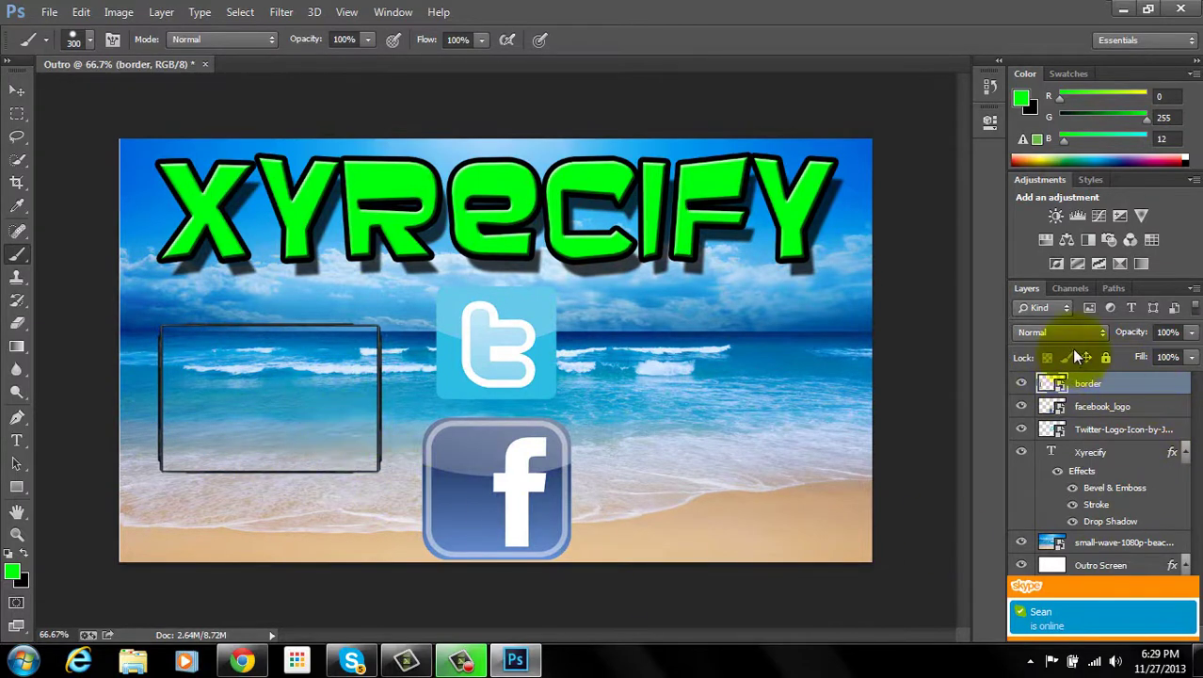
# Dismiss the Skype notification and apply Stroke and Drop Shadow layer styles to the border layer
pyautogui.click(1189, 591)
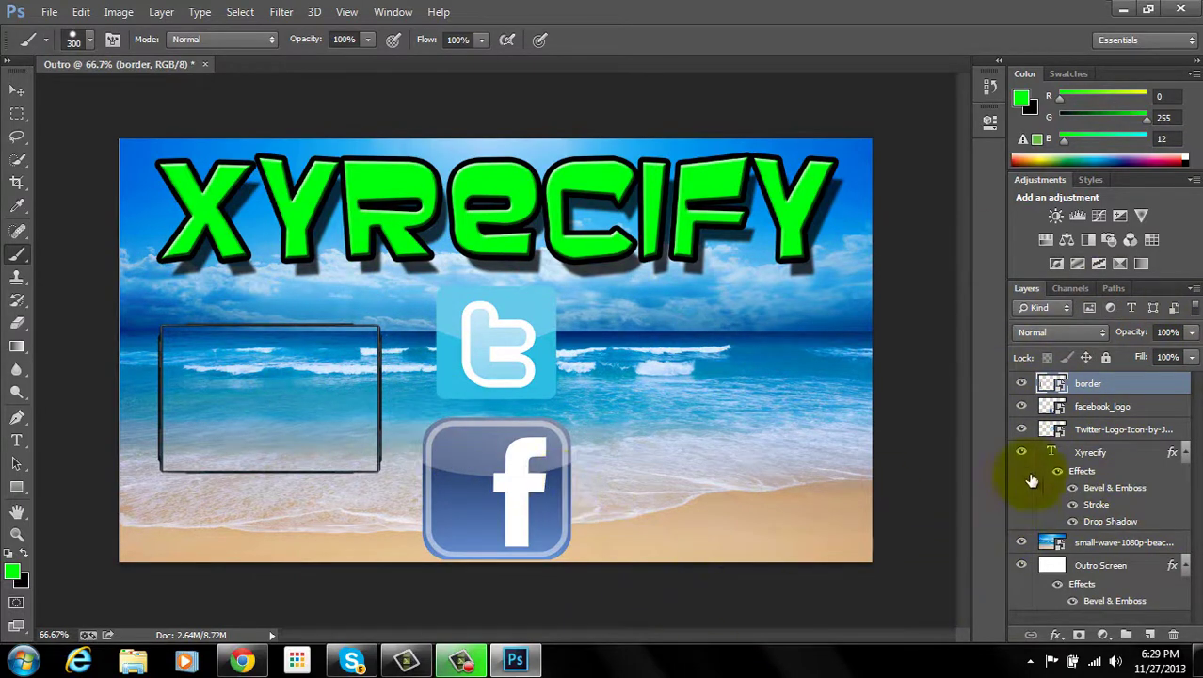
pyautogui.rightClick(1108, 384)
pyautogui.click(795, 89)
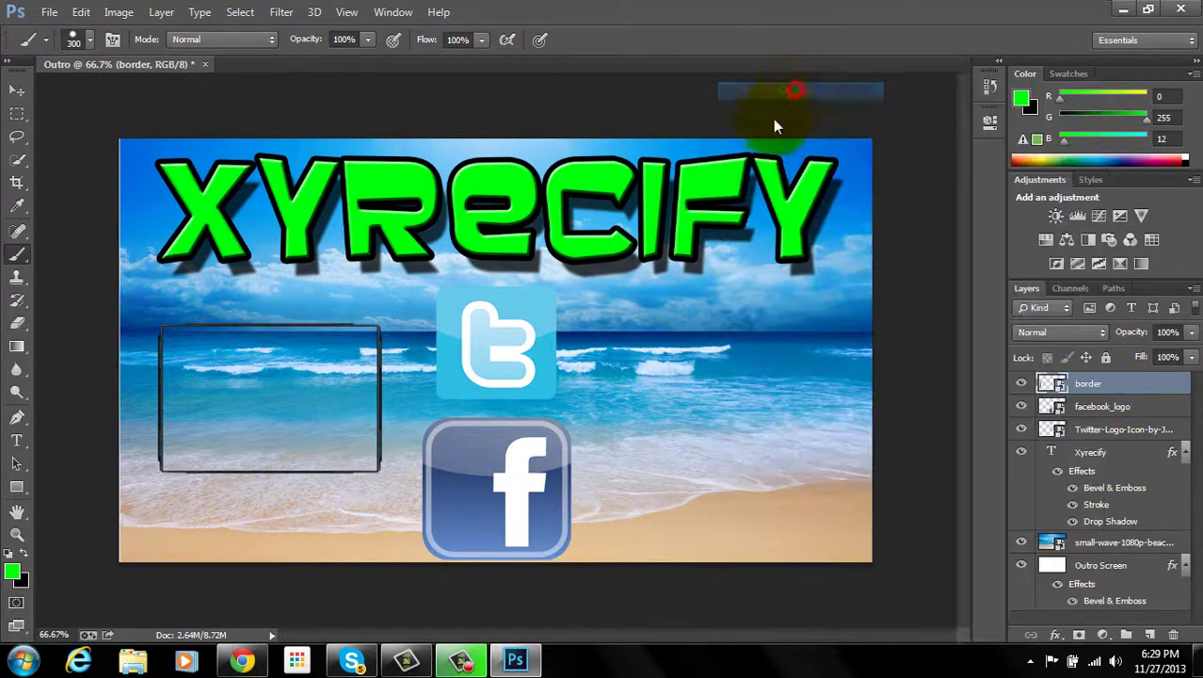
pyautogui.click(585, 206)
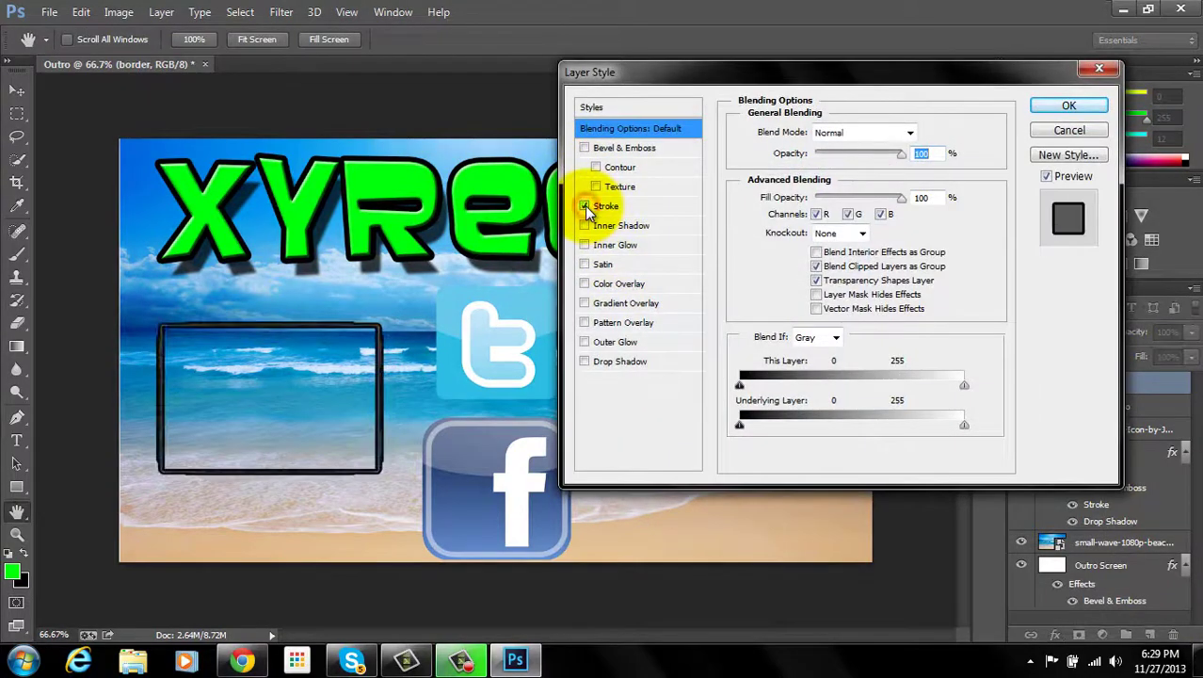
pyautogui.click(585, 361)
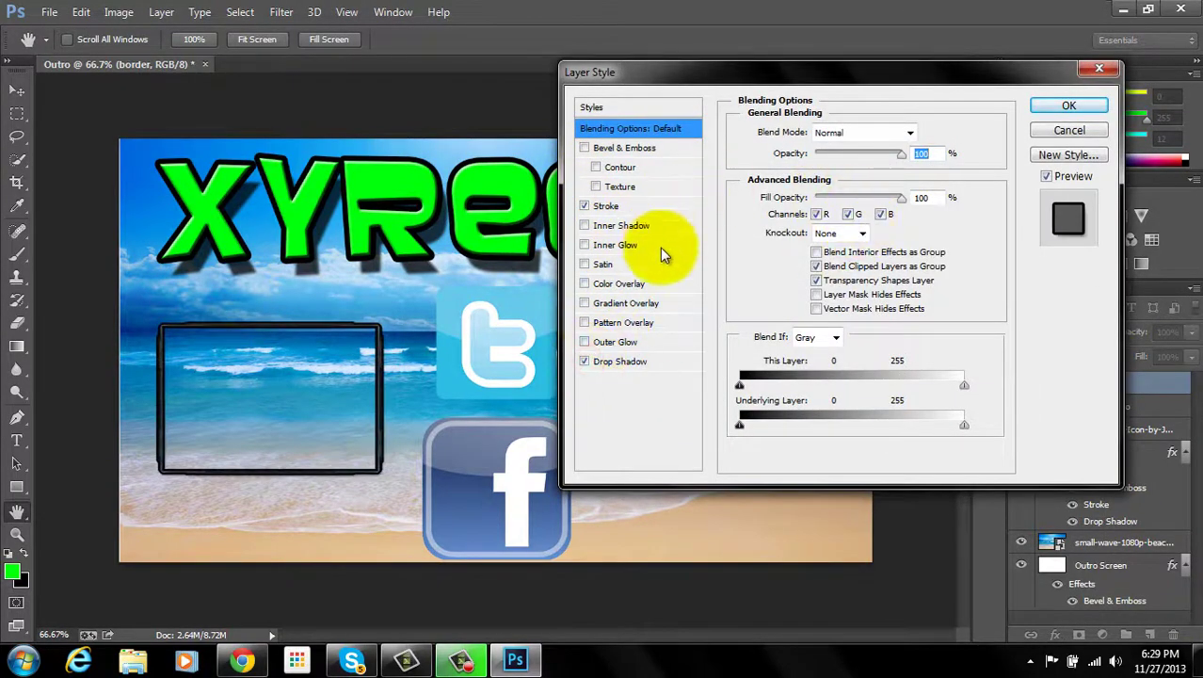
pyautogui.click(1069, 106)
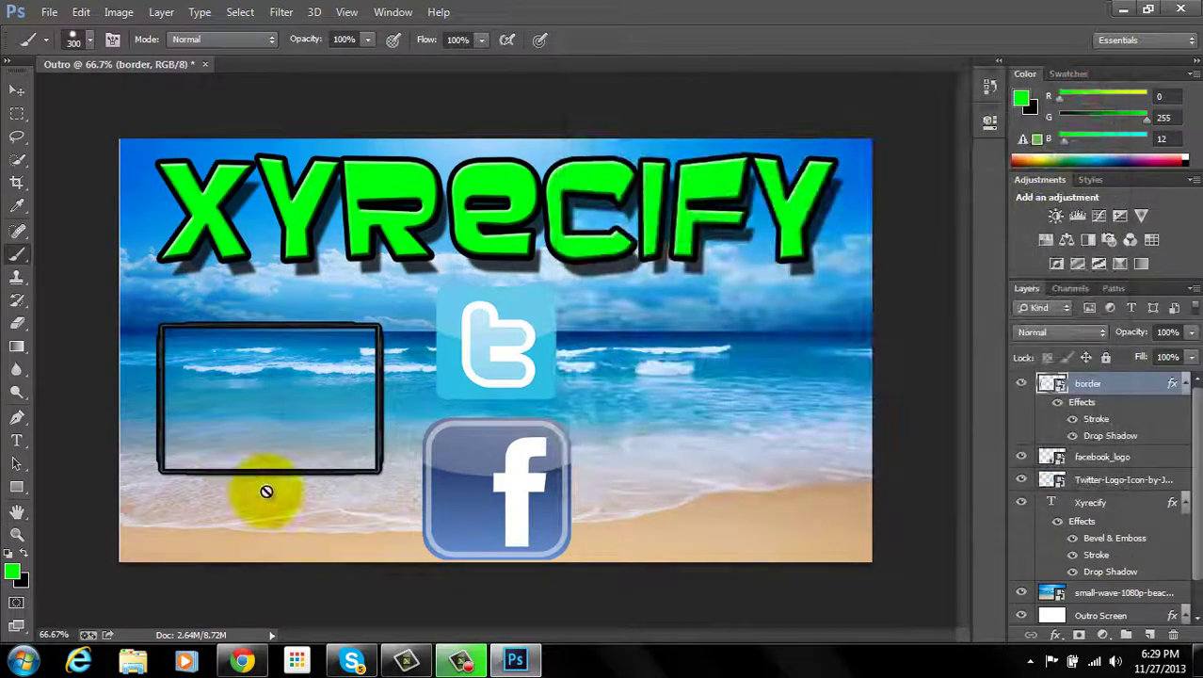
# Duplicate the border layer as "border copy" within the Outro document
pyautogui.rightClick(1113, 384)
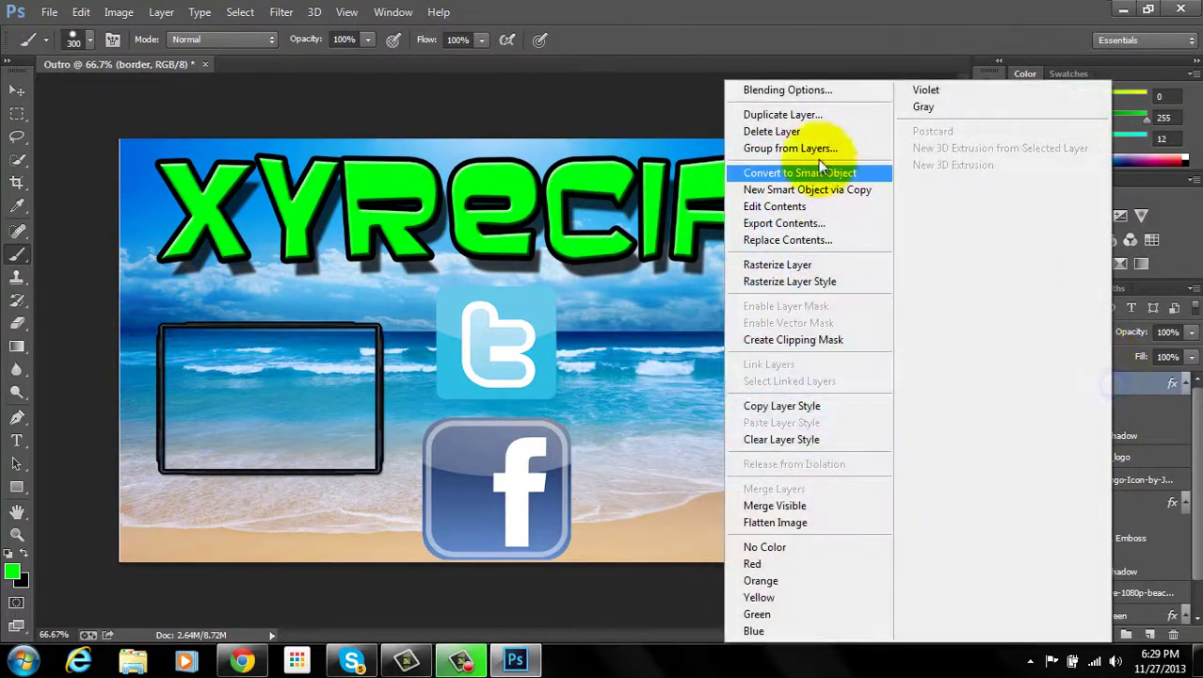
pyautogui.click(781, 114)
pyautogui.click(736, 196)
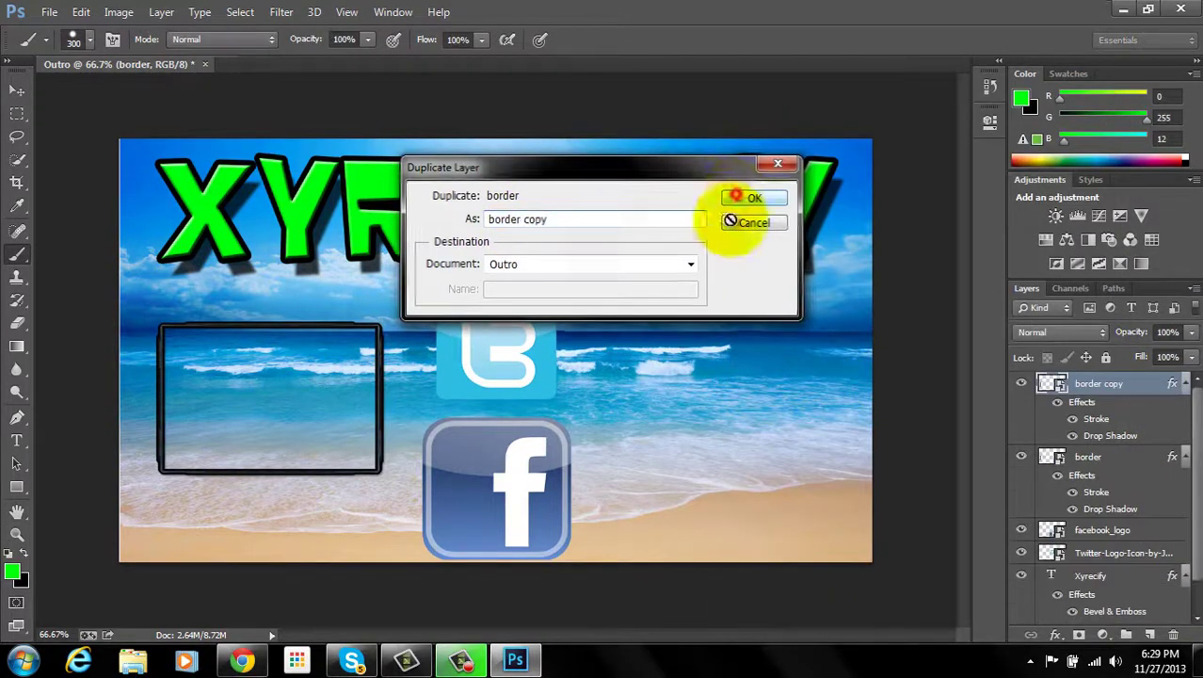
# Move the border copy about 10.7 in across to the opposite side of the logos, level with the original border
pyautogui.click(16, 91)
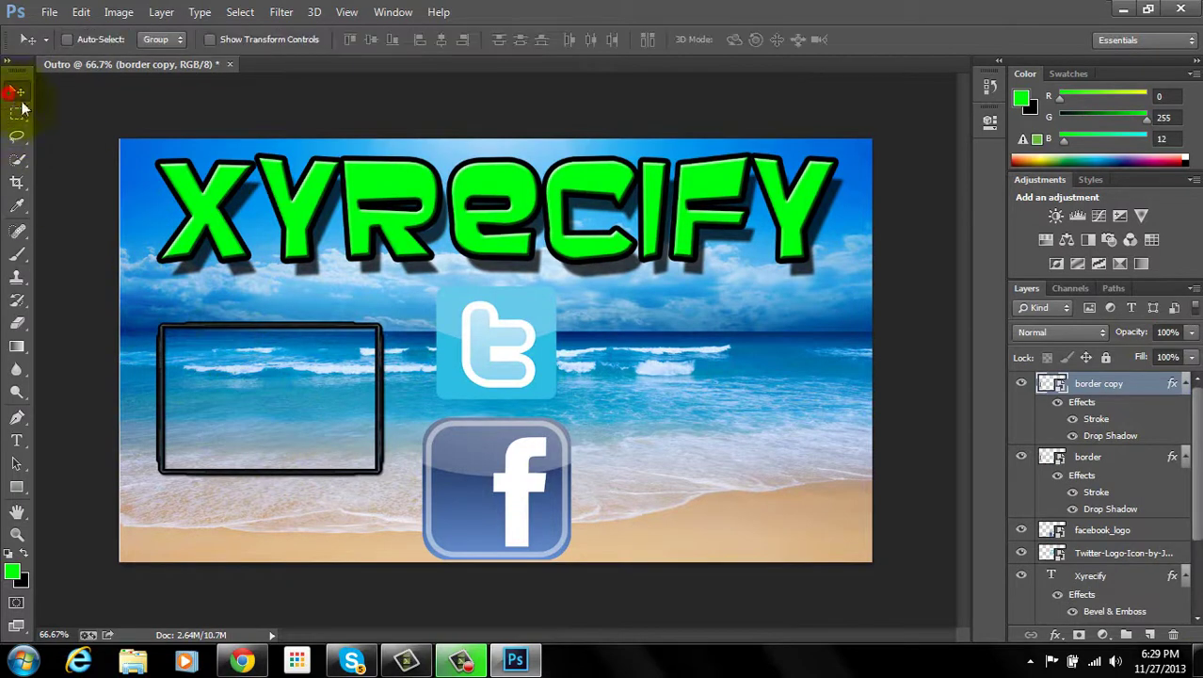
pyautogui.moveTo(247, 388); pyautogui.dragTo(709, 403)
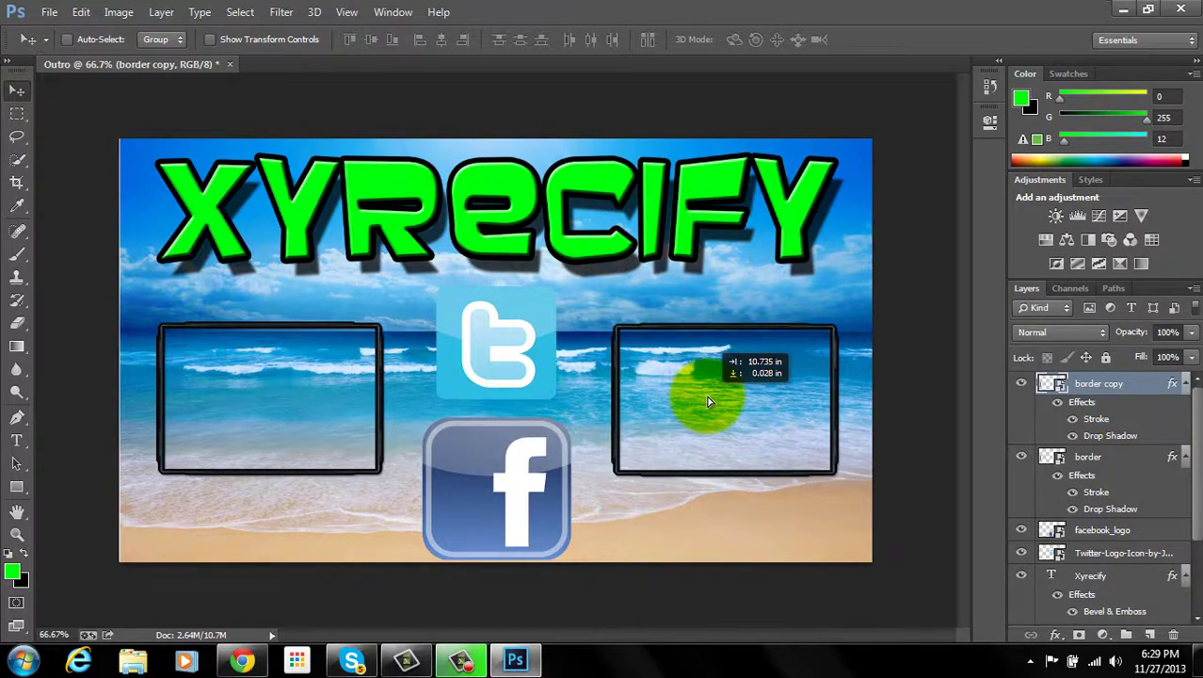
pyautogui.moveTo(731, 478)
pyautogui.mouseDown()
pyautogui.moveTo(731, 451)
pyautogui.moveTo(726, 463)
pyautogui.mouseUp()
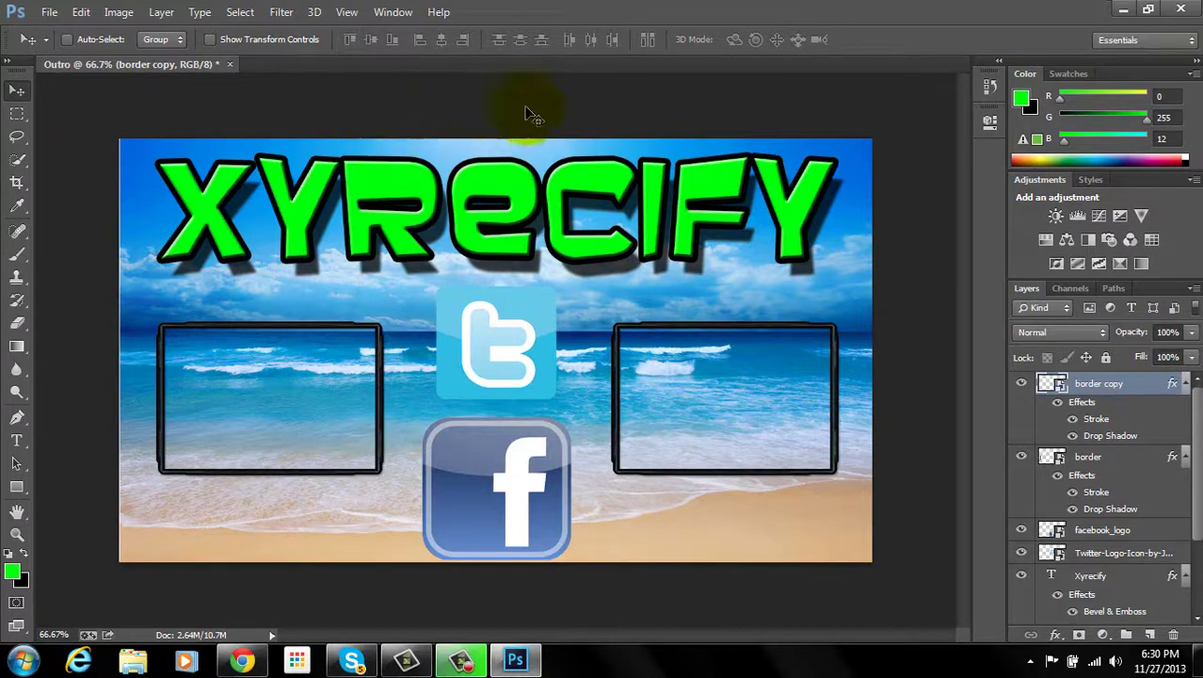
# Save the outro to the Desktop as a JPEG named Outro at Maximum quality 12 with the Baseline ("Standard") format
pyautogui.click(50, 13)
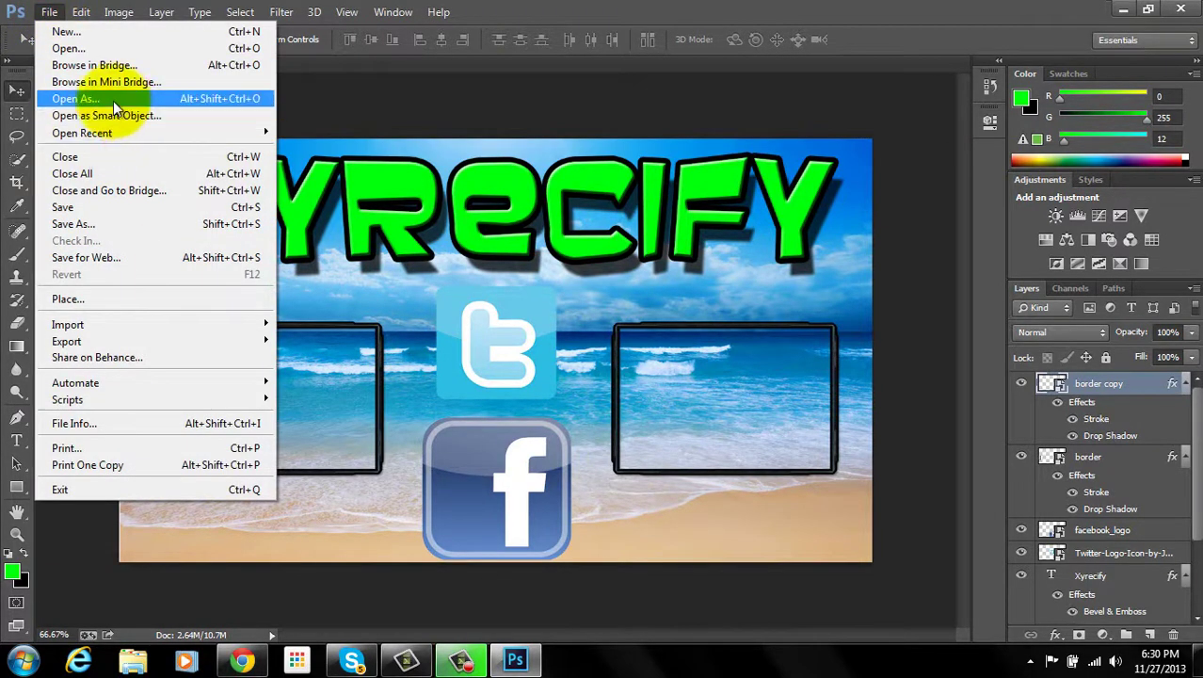
pyautogui.click(109, 226)
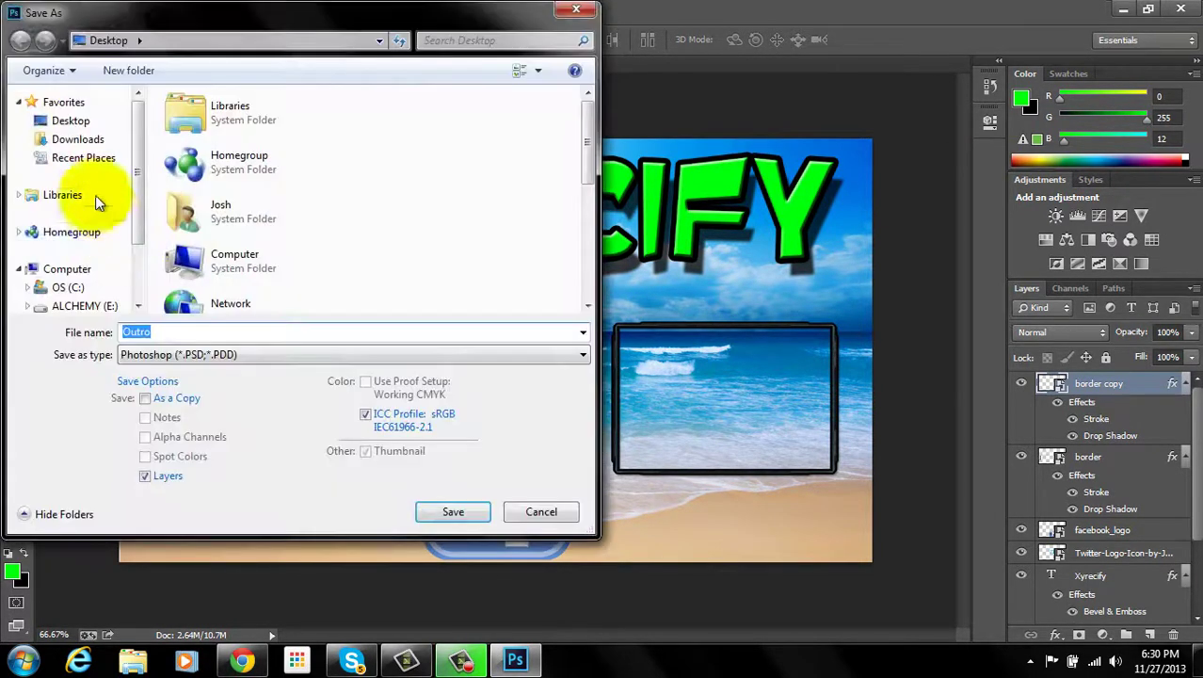
pyautogui.click(68, 121)
pyautogui.moveTo(257, 30); pyautogui.dragTo(474, 33)
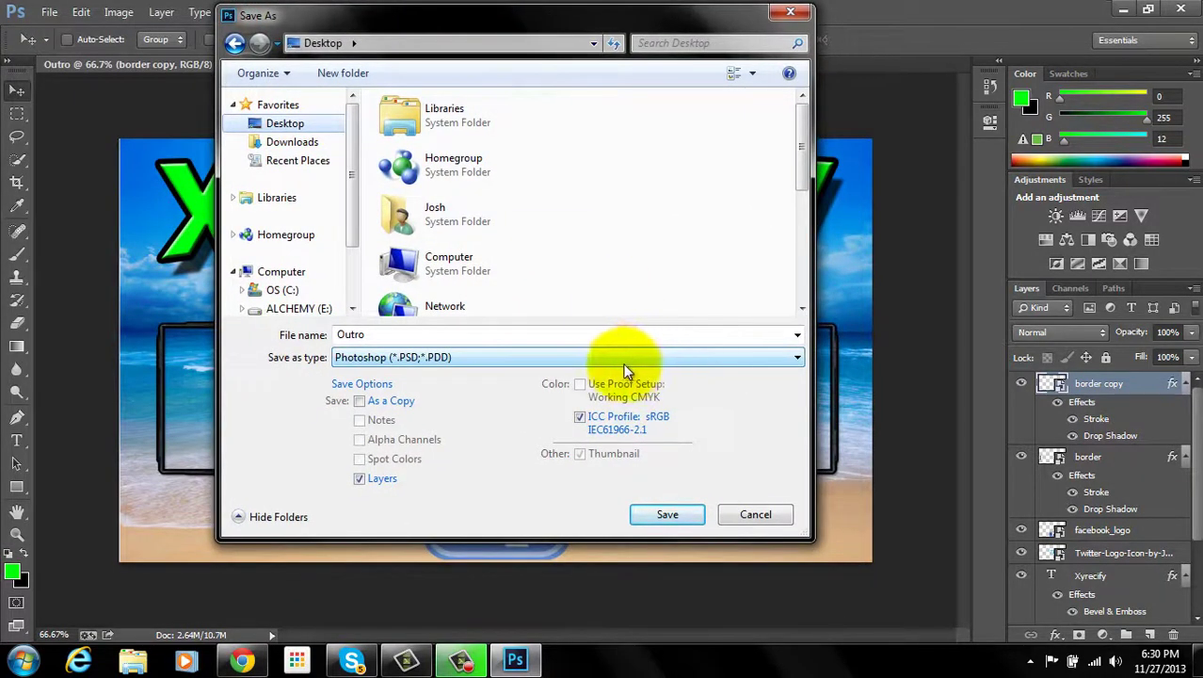
pyautogui.click(463, 358)
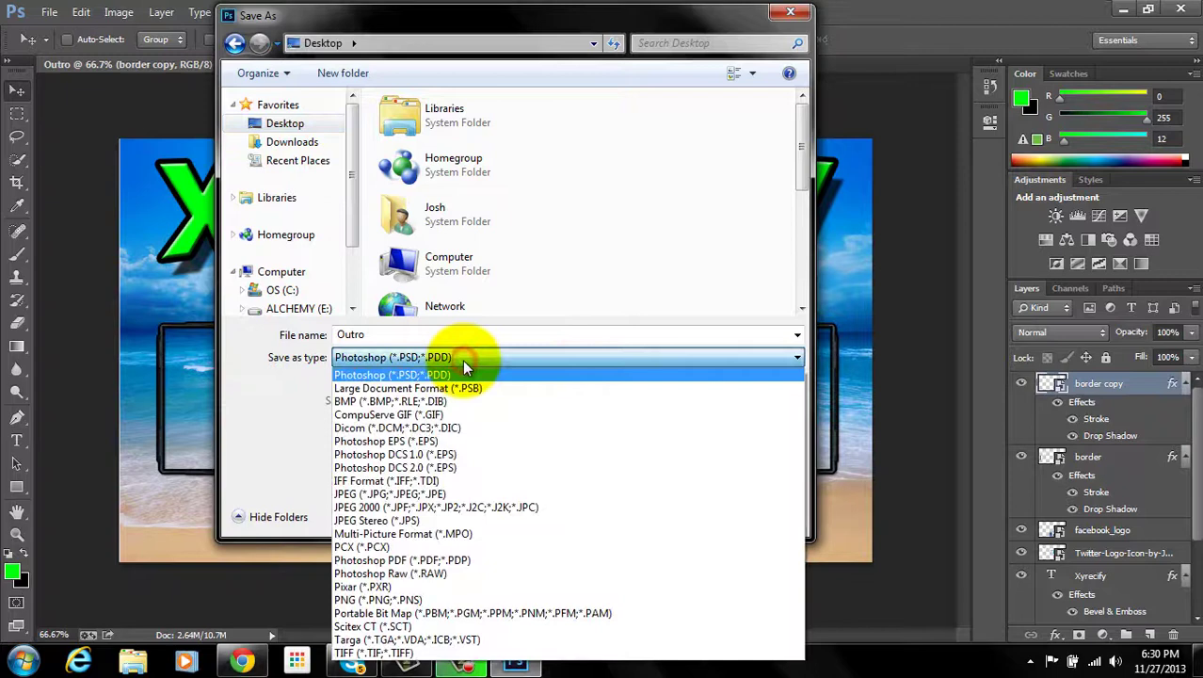
pyautogui.click(381, 495)
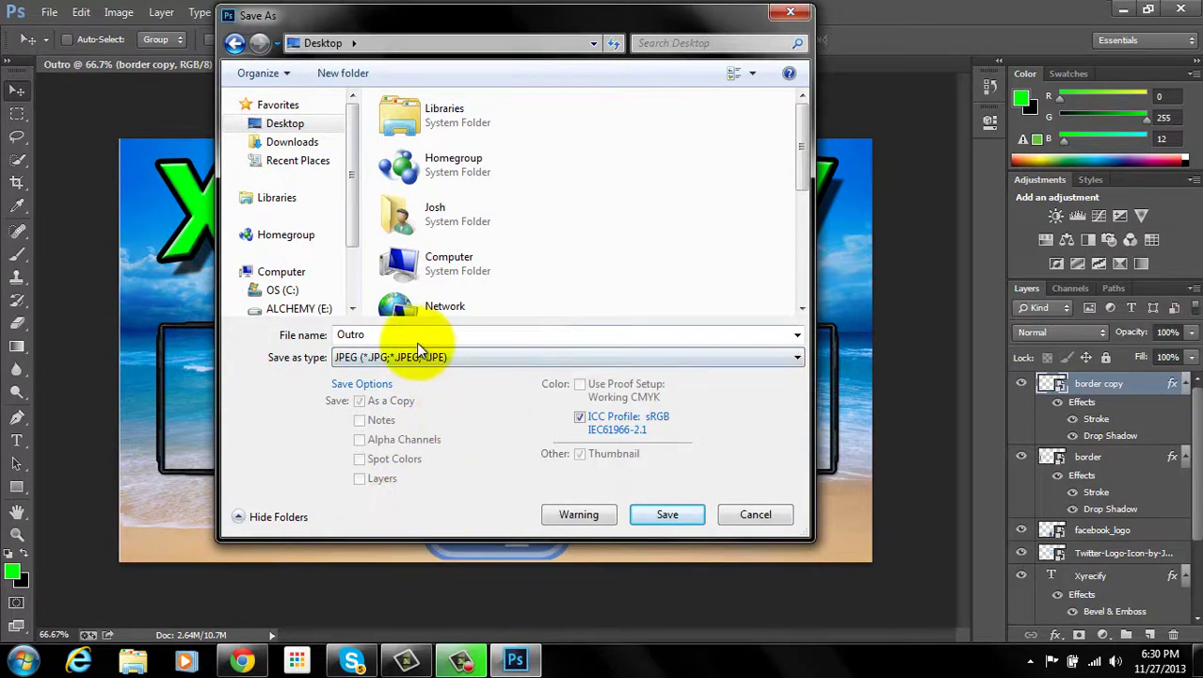
pyautogui.moveTo(391, 16); pyautogui.dragTo(429, 66)
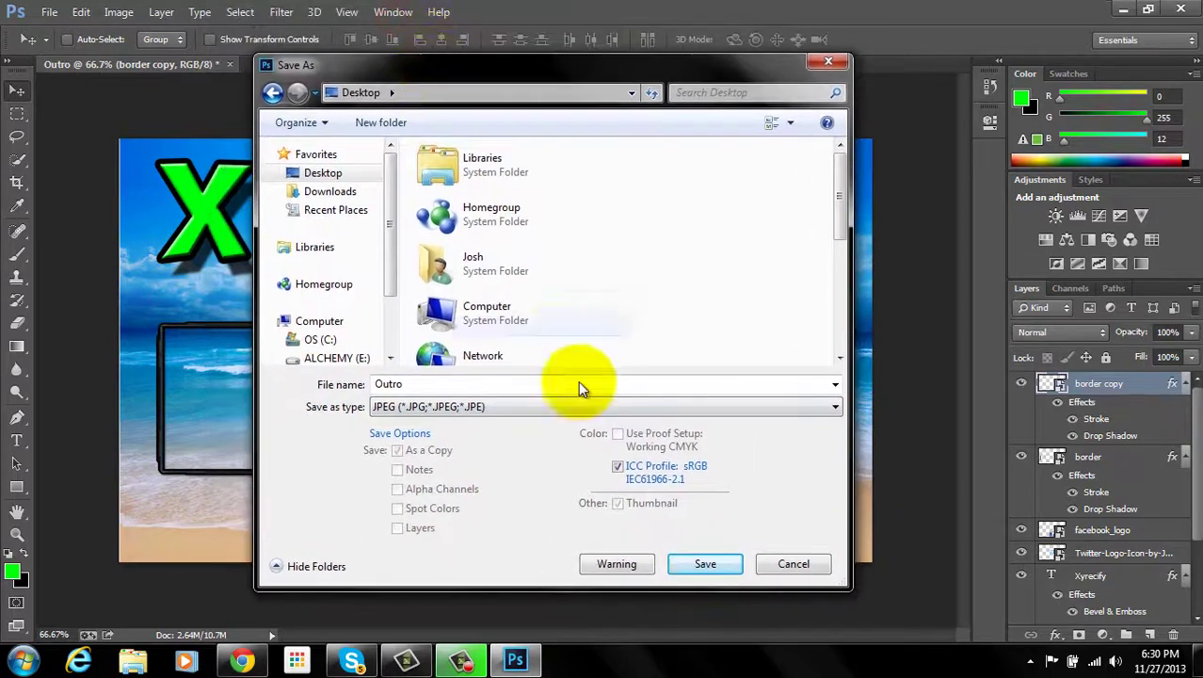
pyautogui.click(693, 563)
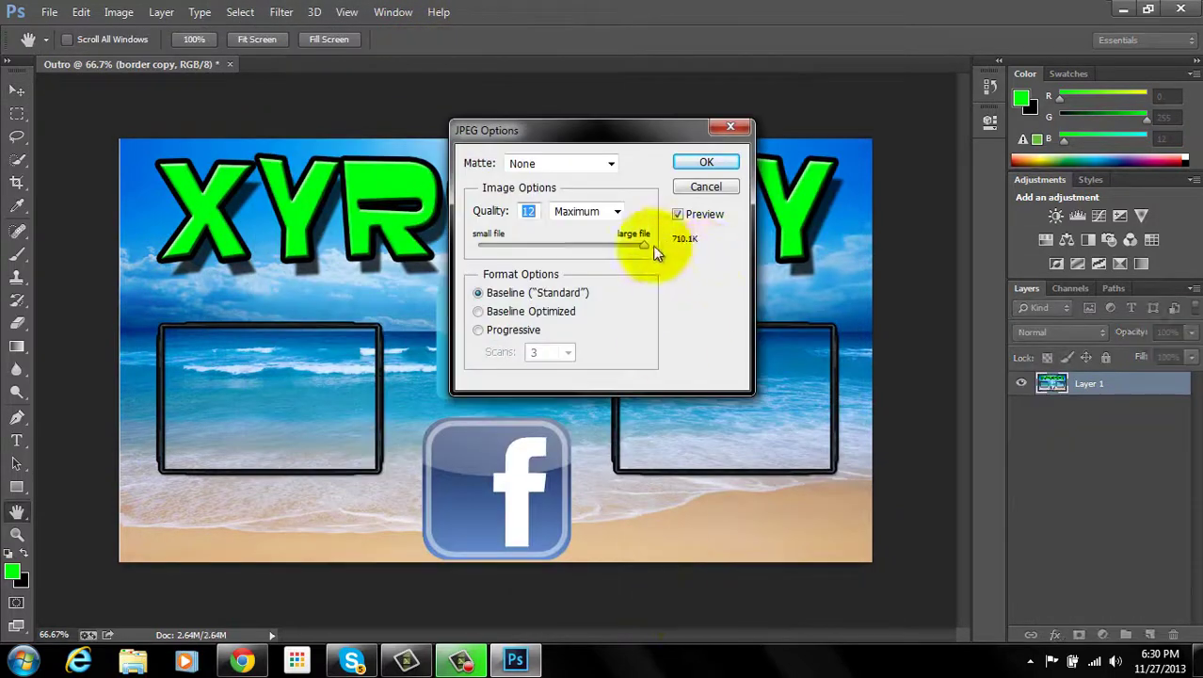
pyautogui.click(704, 163)
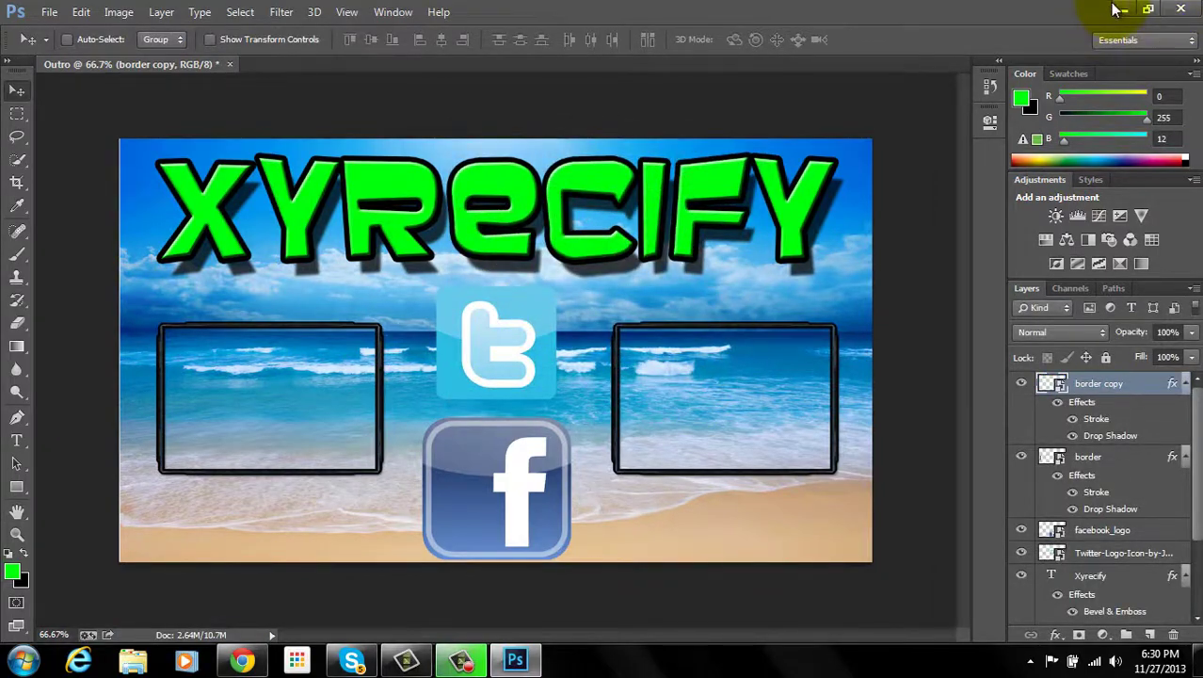
# Minimize the open windows to view the saved Outro image from the desktop, and close both the image viewer and Chrome
pyautogui.click(1118, 10)
pyautogui.click(1118, 9)
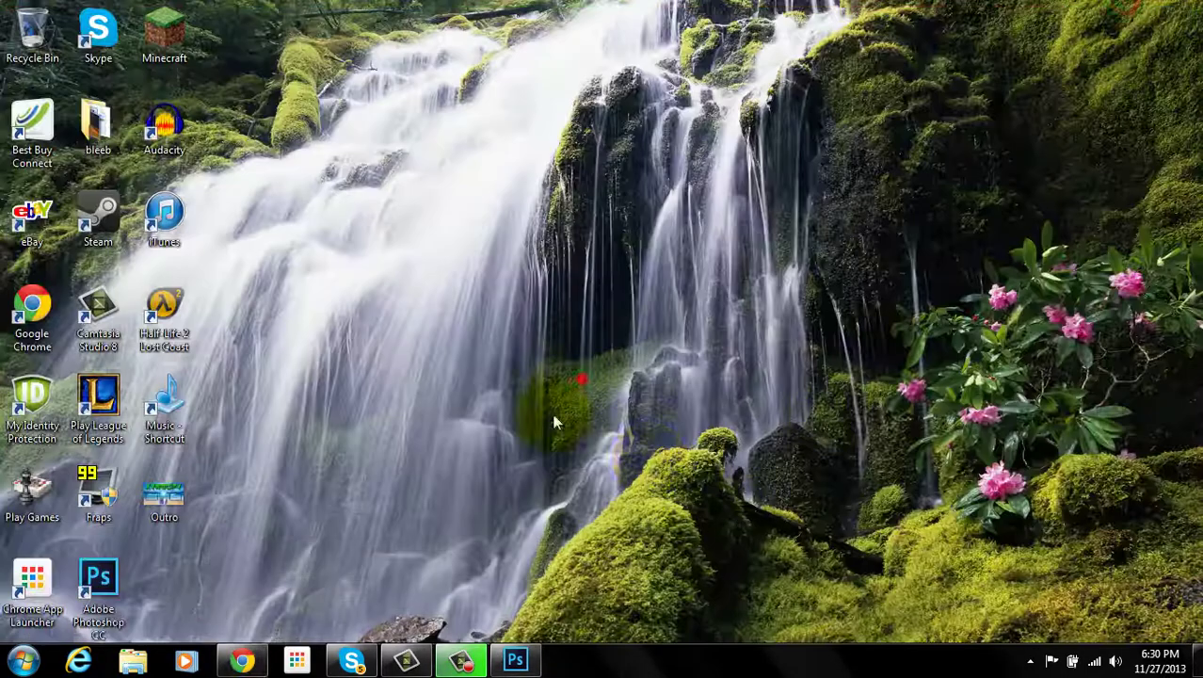
pyautogui.doubleClick(161, 491)
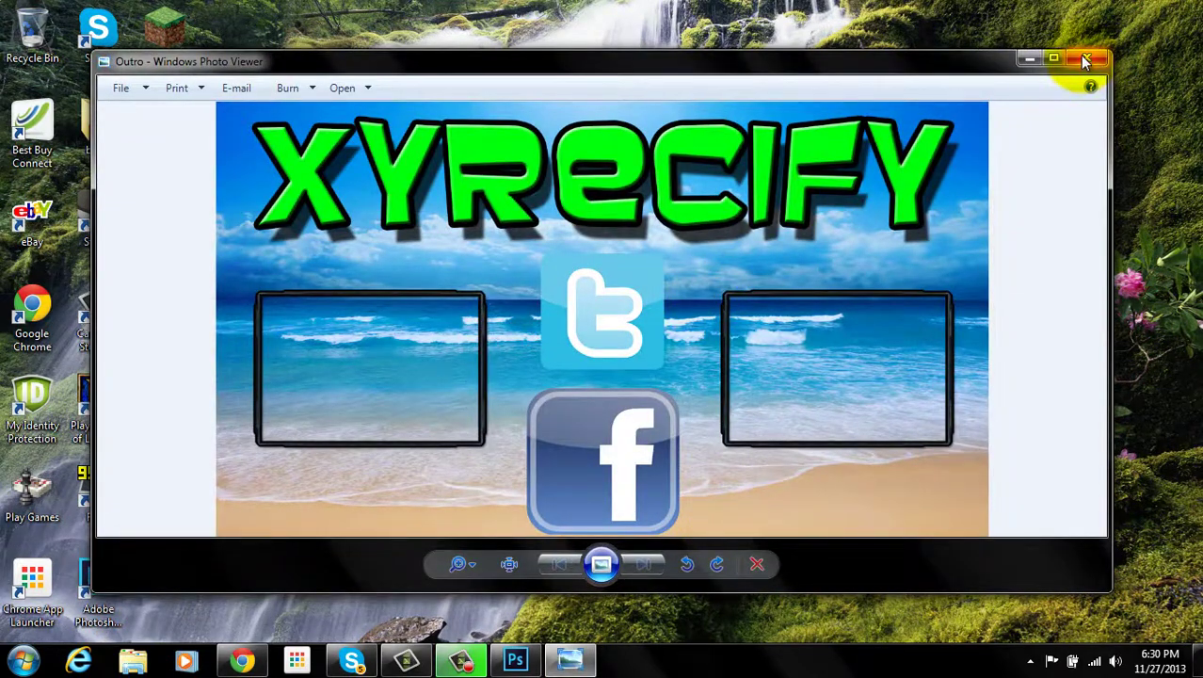
pyautogui.click(1085, 61)
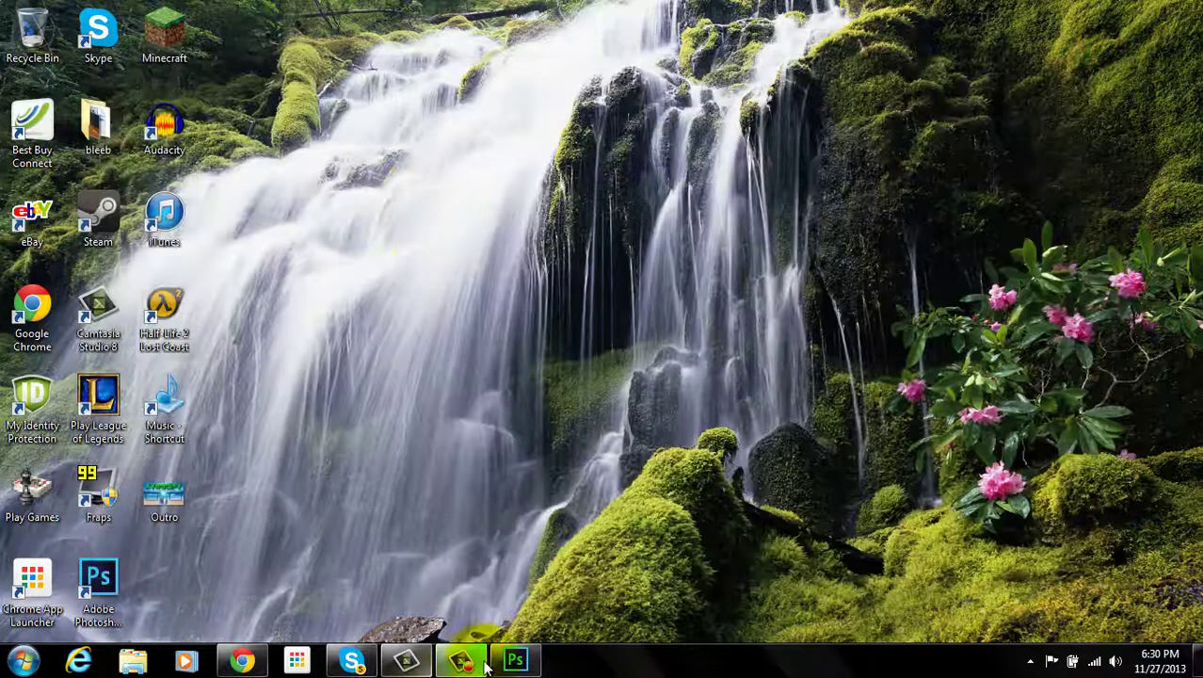
pyautogui.click(242, 662)
pyautogui.click(1182, 7)
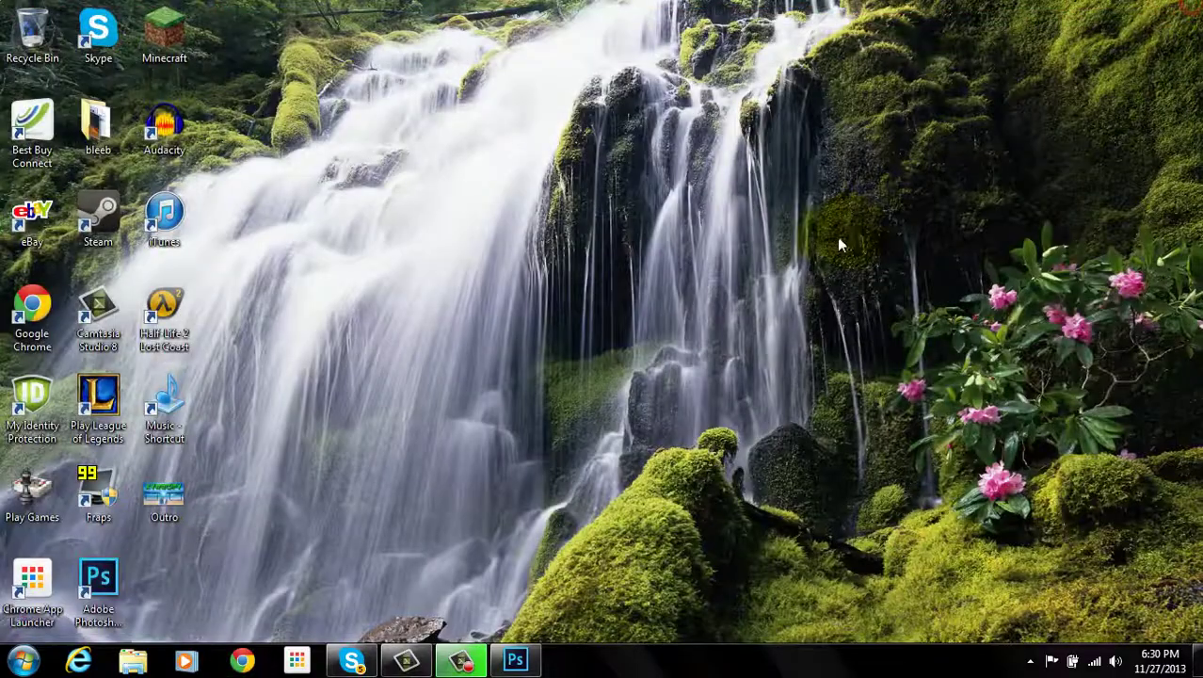